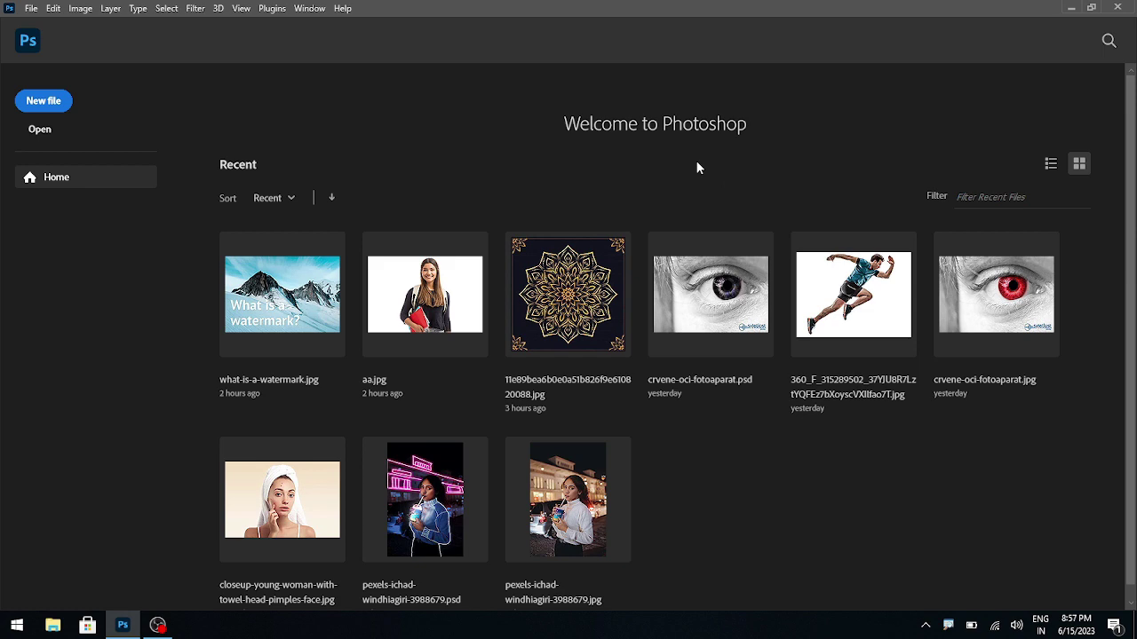
Open the surprised-happy-girl photo and dripping.png from Downloads as two documents.
key("ctrl+o")
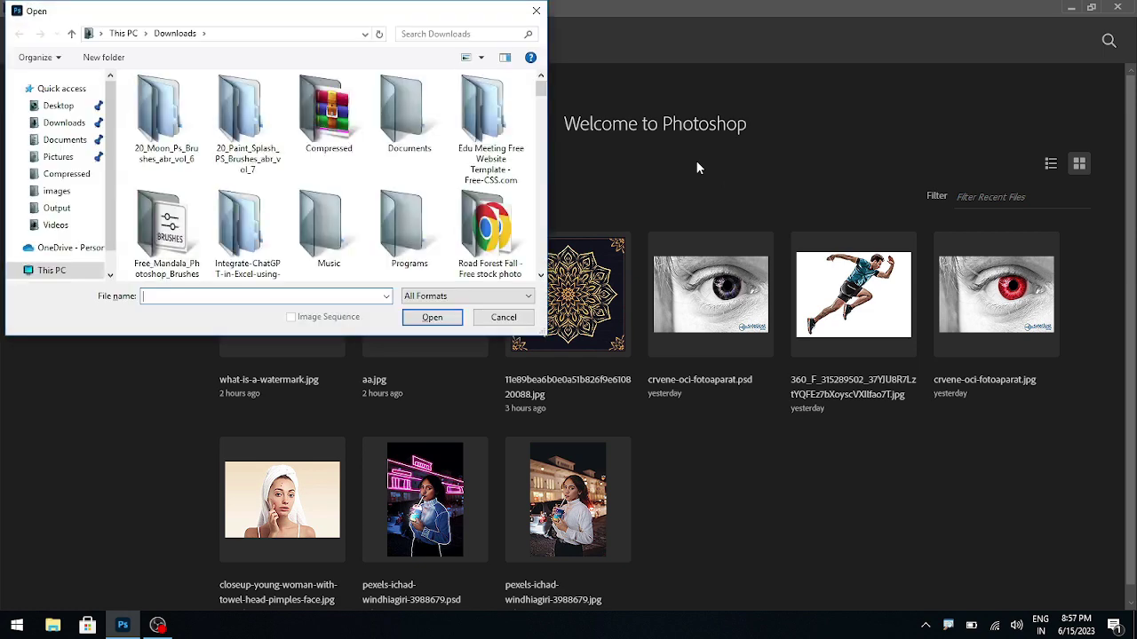
scroll(541, 275, "down", 10)
scroll(541, 275, "down", 2)
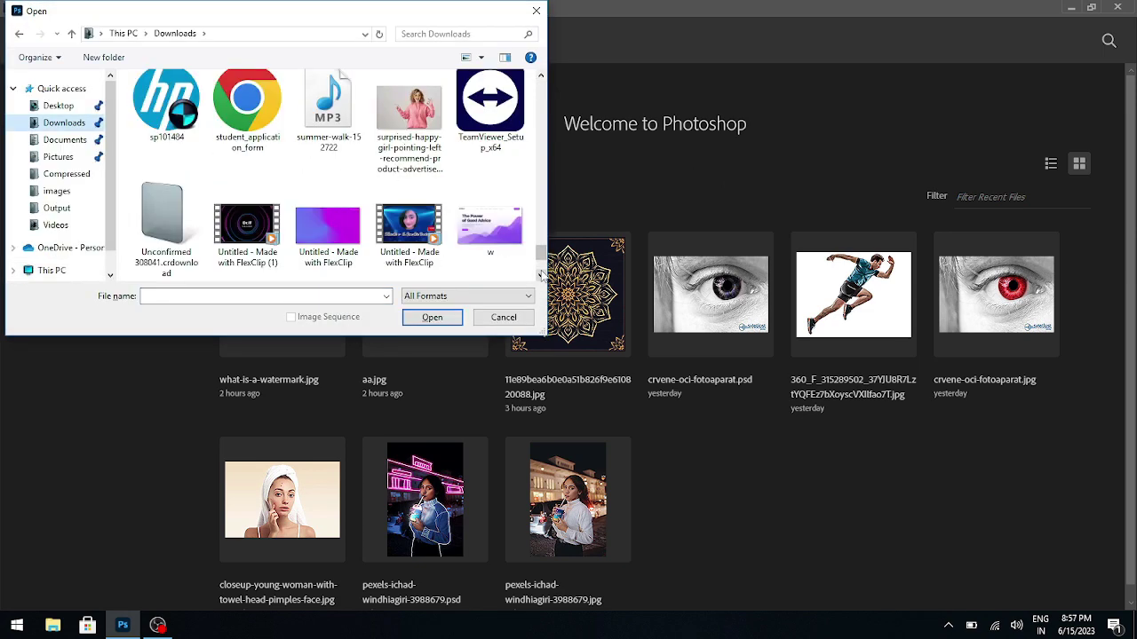
left_click(430, 127)
scroll(430, 177, "down", 5)
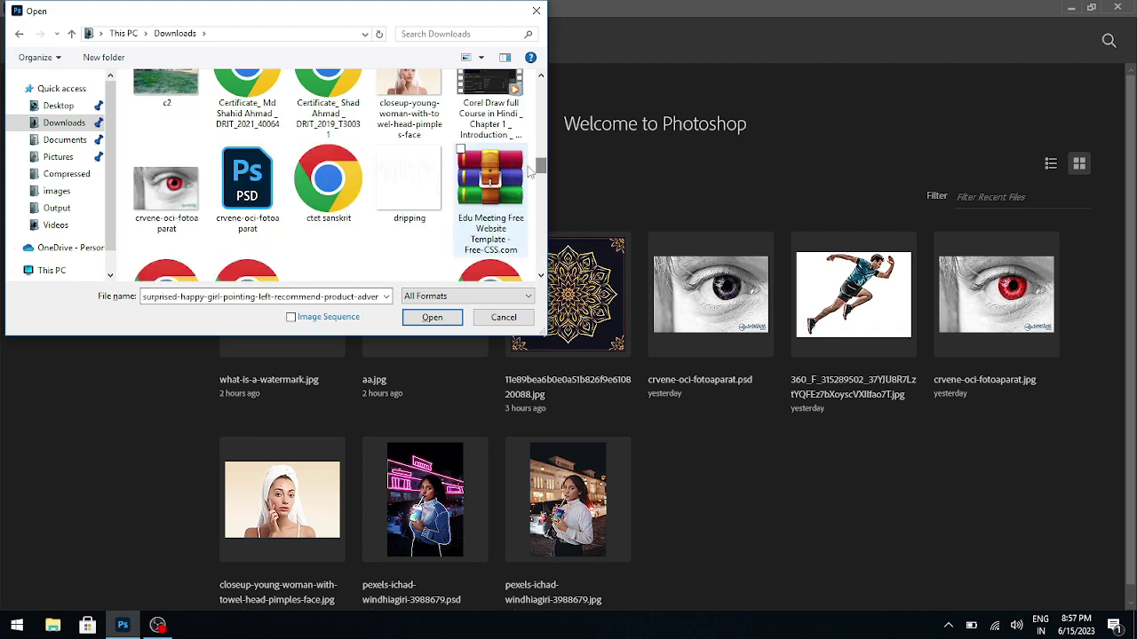
left_click(412, 186, "ctrl")
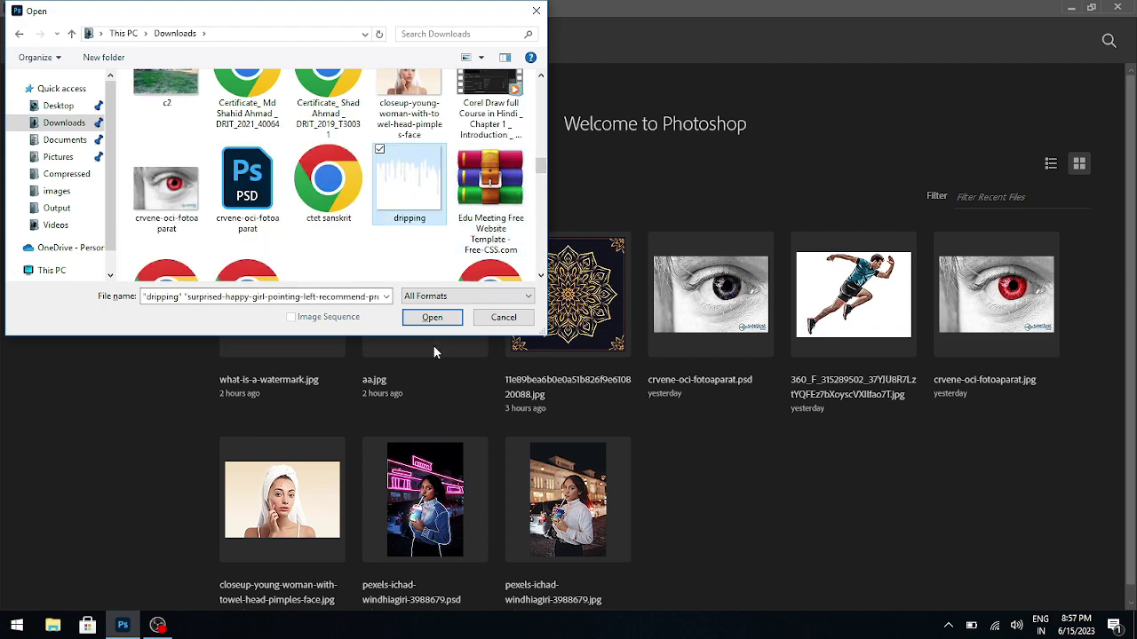
left_click(432, 318)
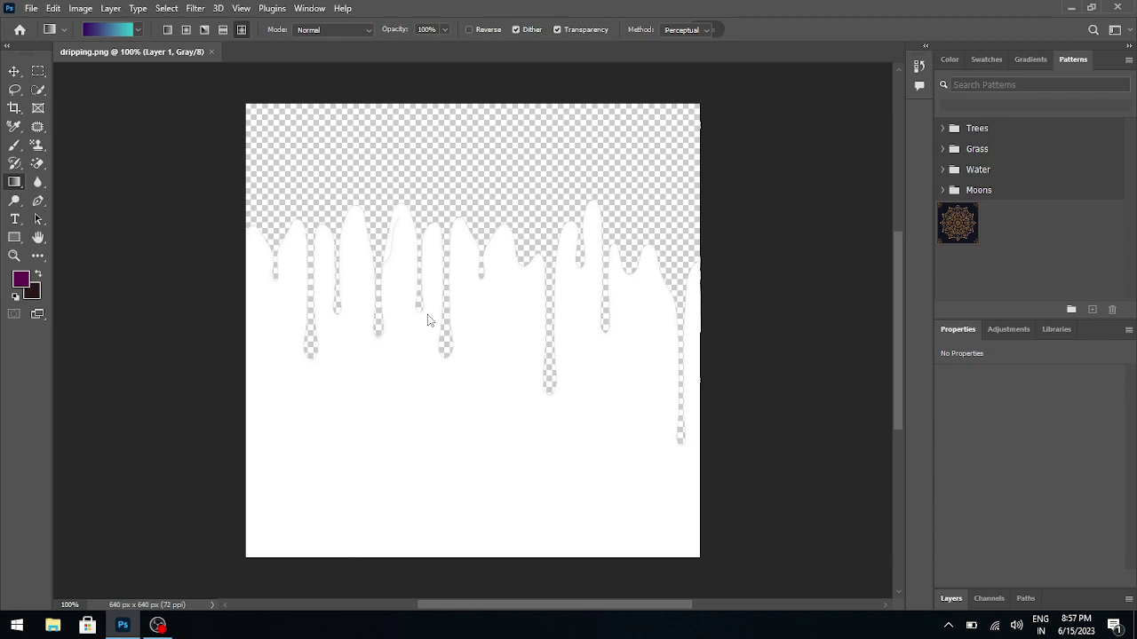
key("v")
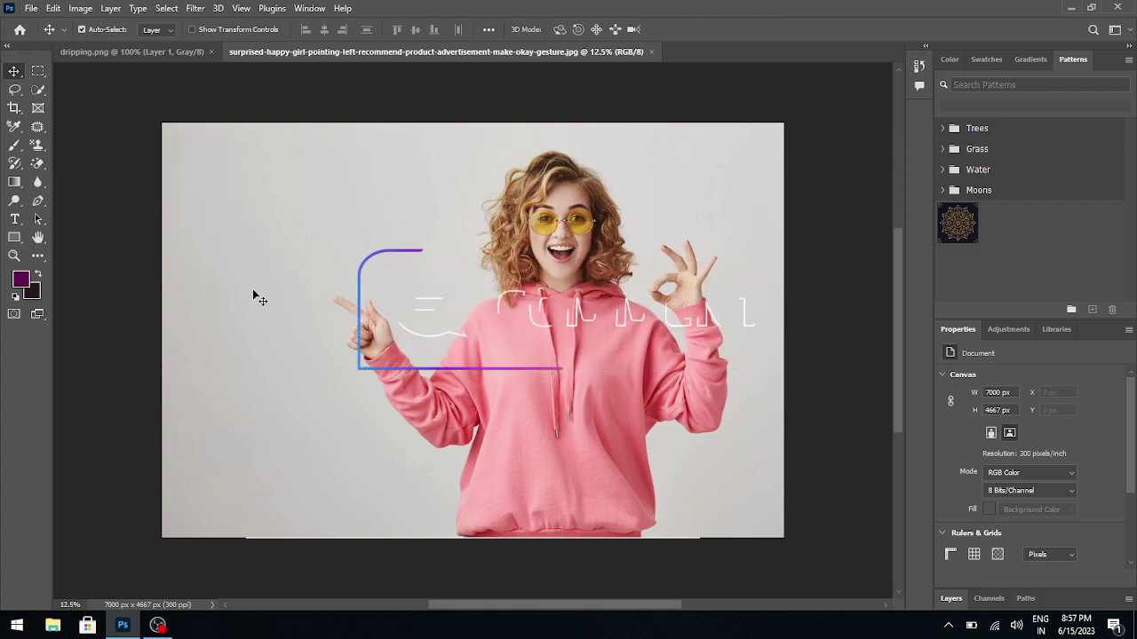
Create a new Print A4 landscape document at 75 ppi with a white background.
key("ctrl+n")
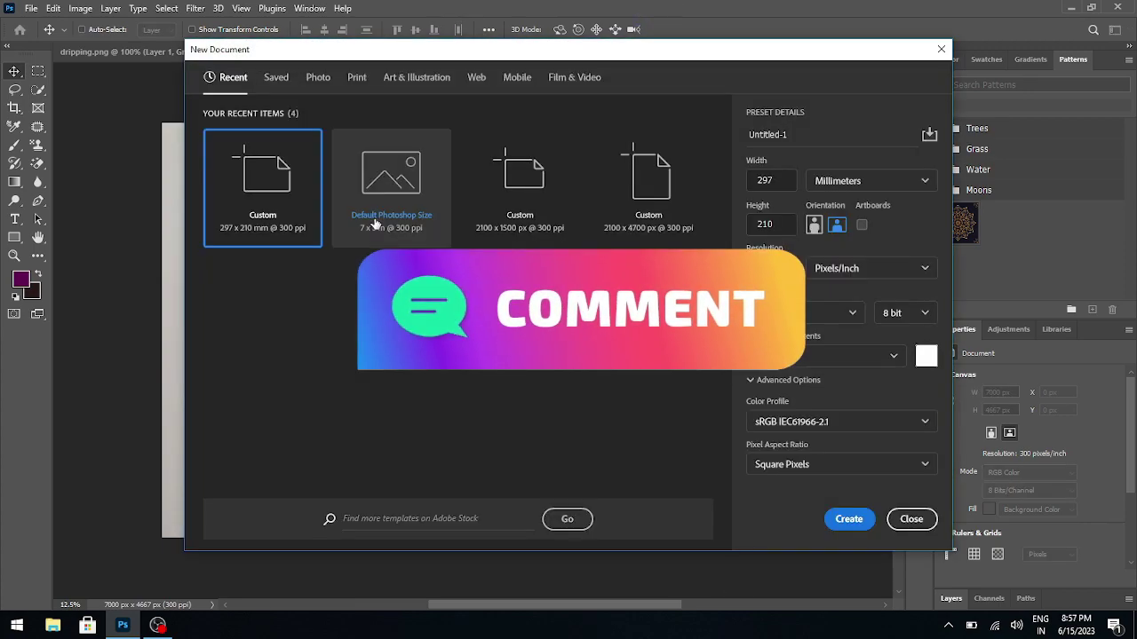
left_click(357, 78)
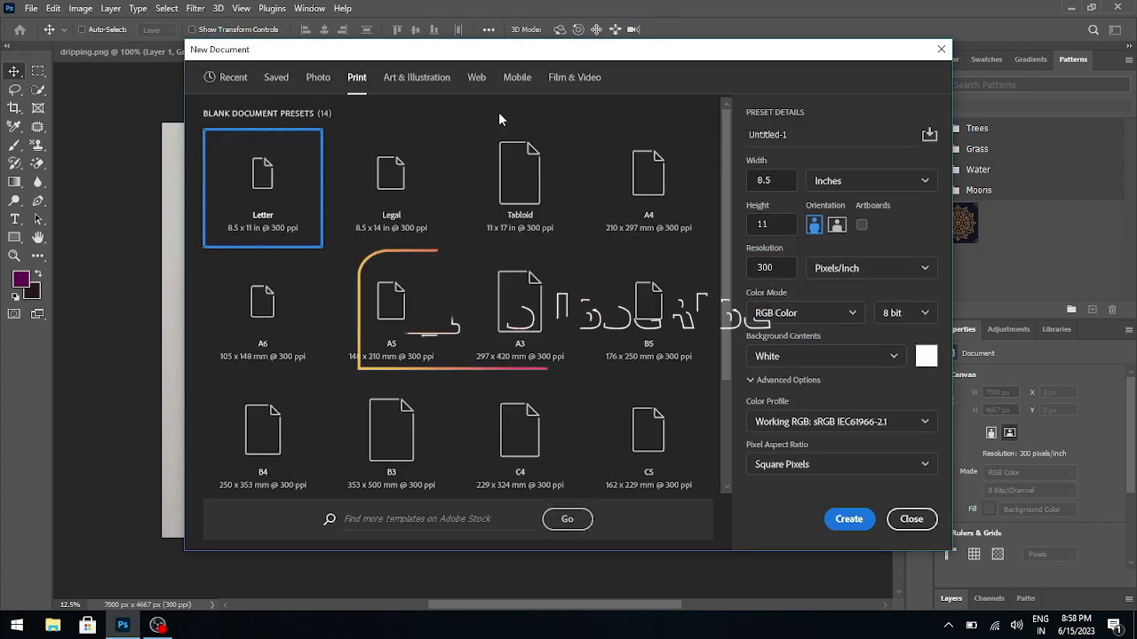
left_click(627, 194)
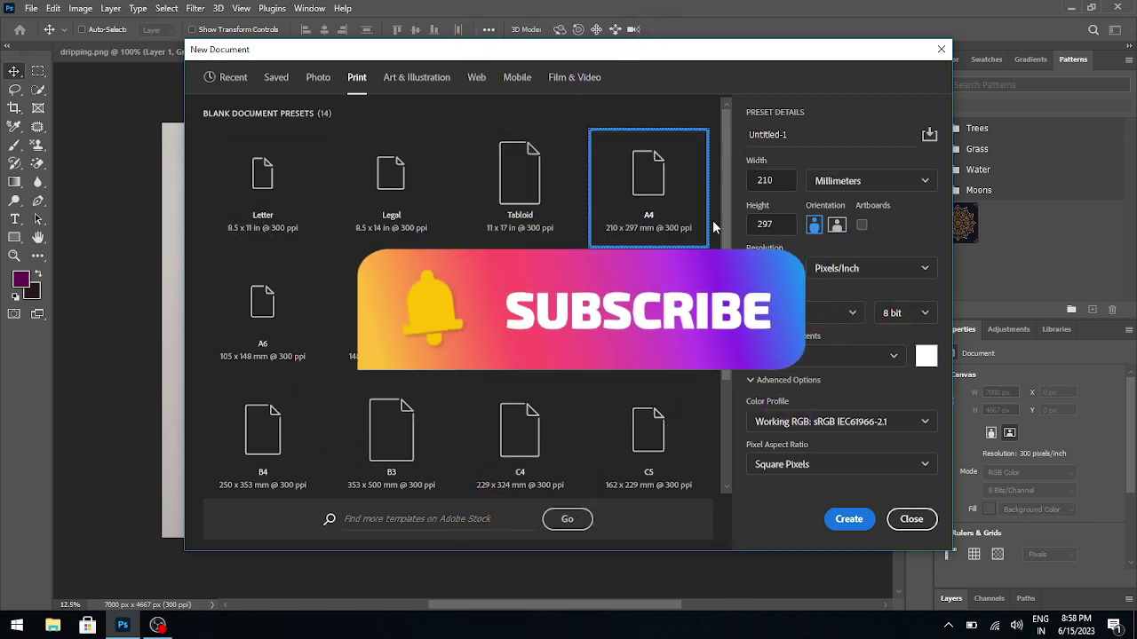
left_click(838, 226)
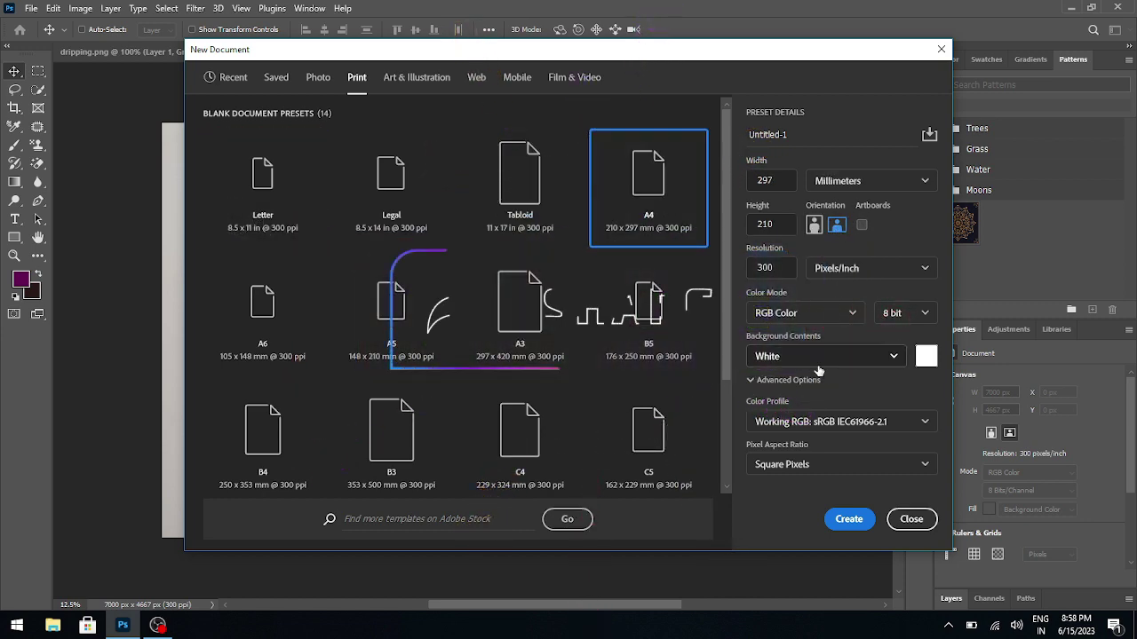
left_click(781, 270)
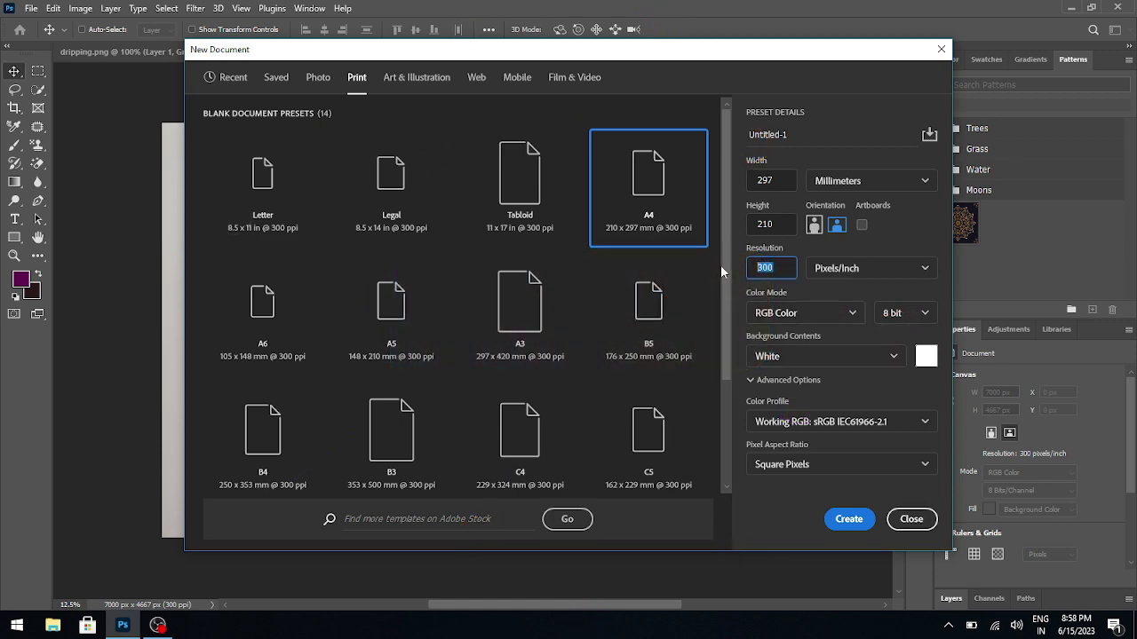
type("75")
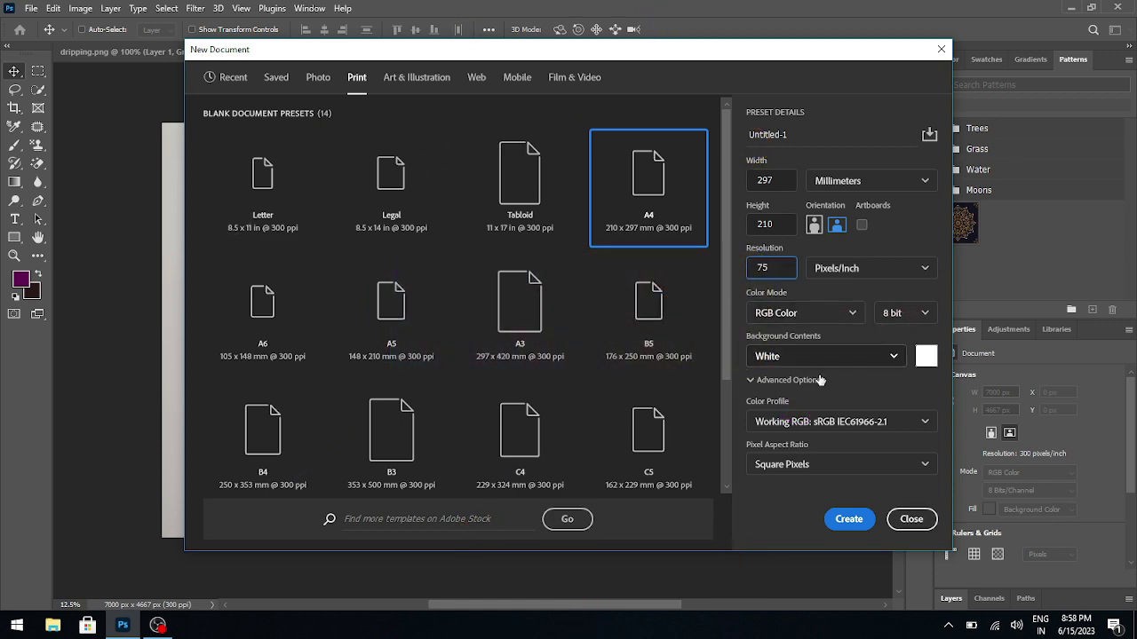
left_click(849, 522)
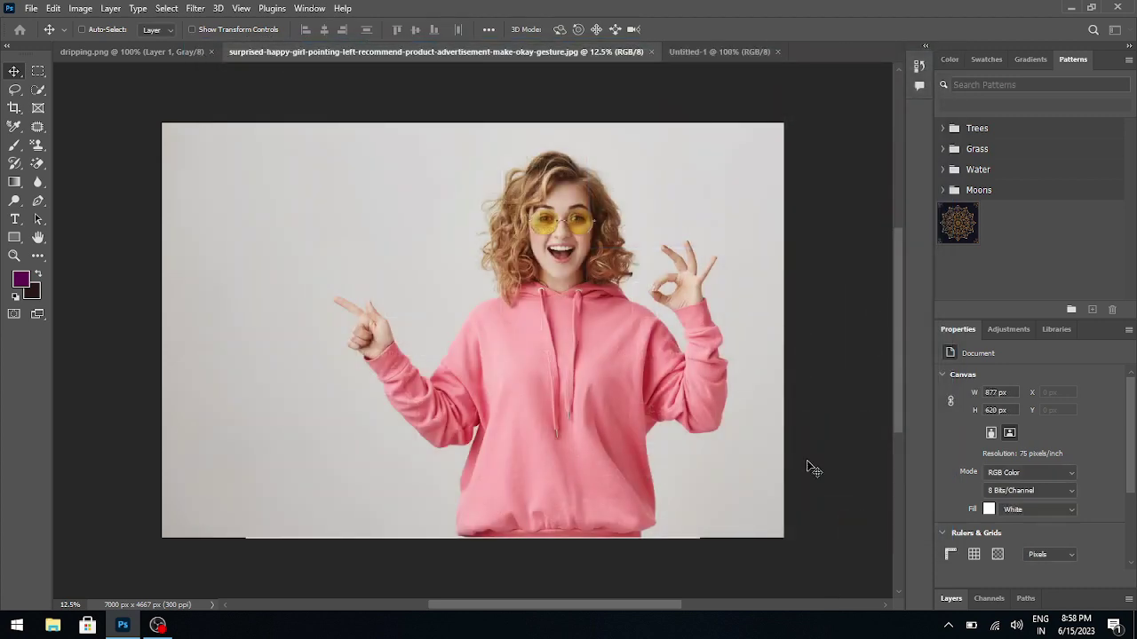
Add a Gradient fill layer from the Layers panel's fill and adjustment menu.
scroll(1035, 400, "down", 3)
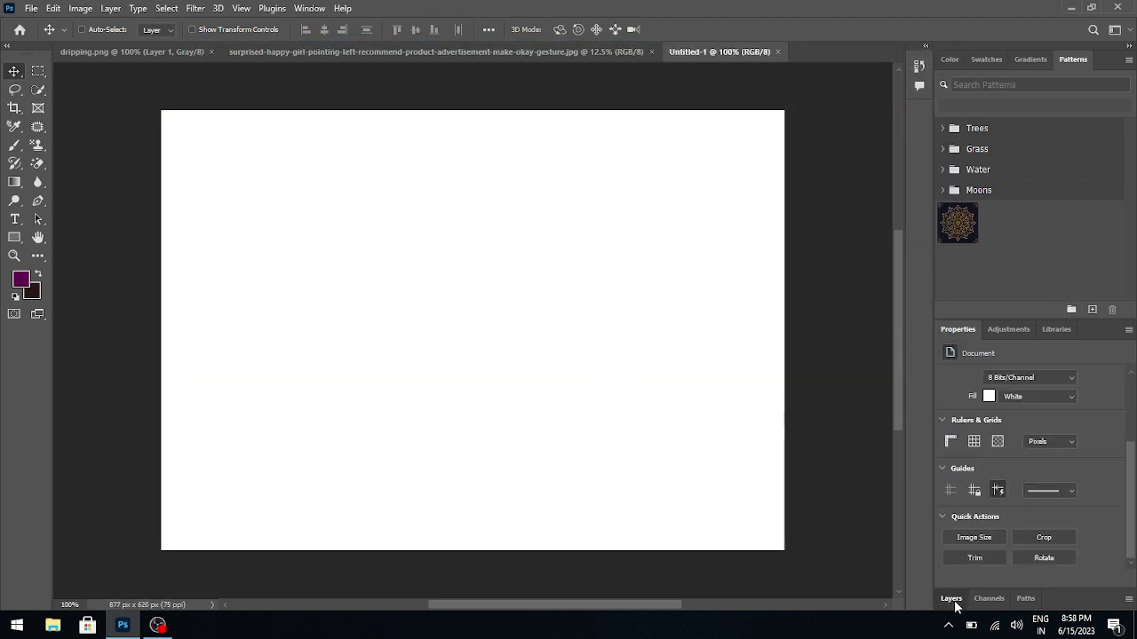
left_click(951, 598)
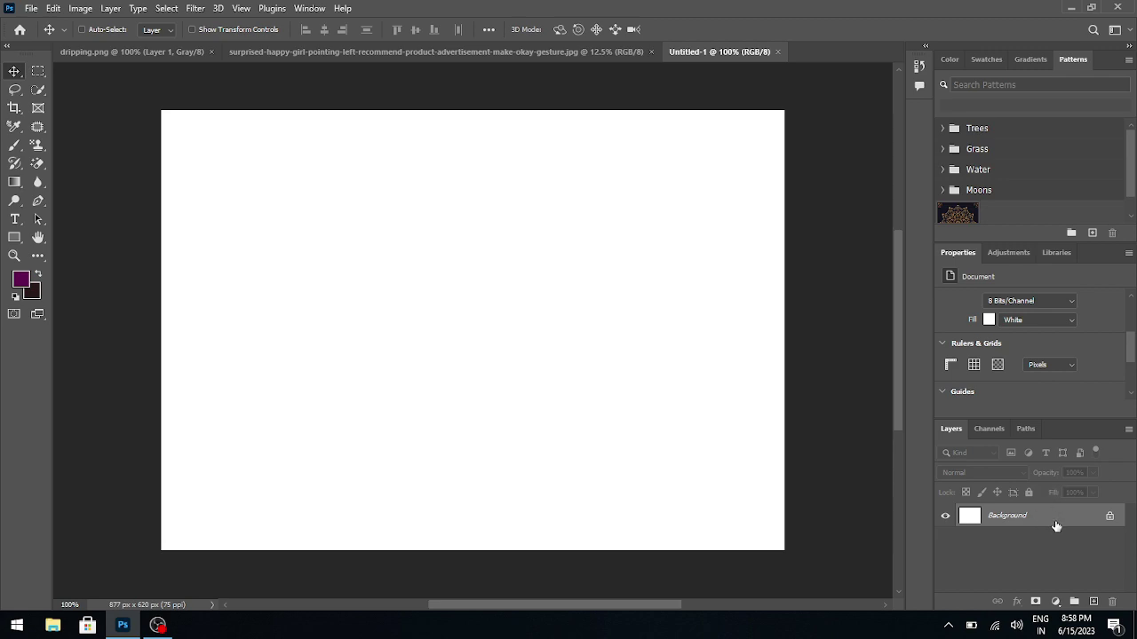
left_click(1056, 602)
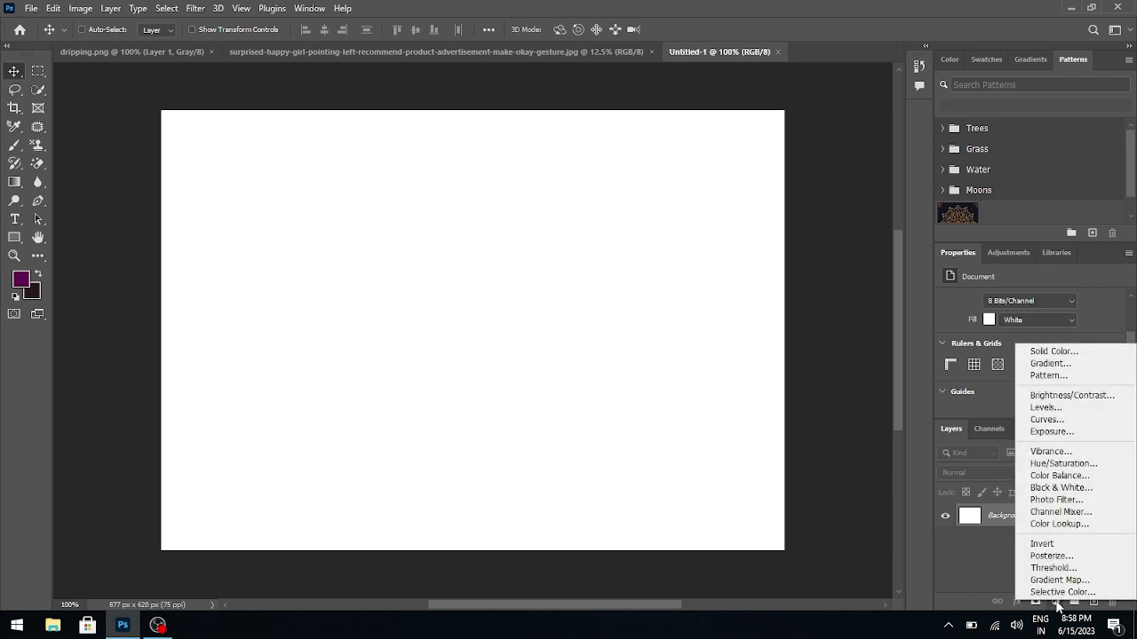
left_click(1049, 364)
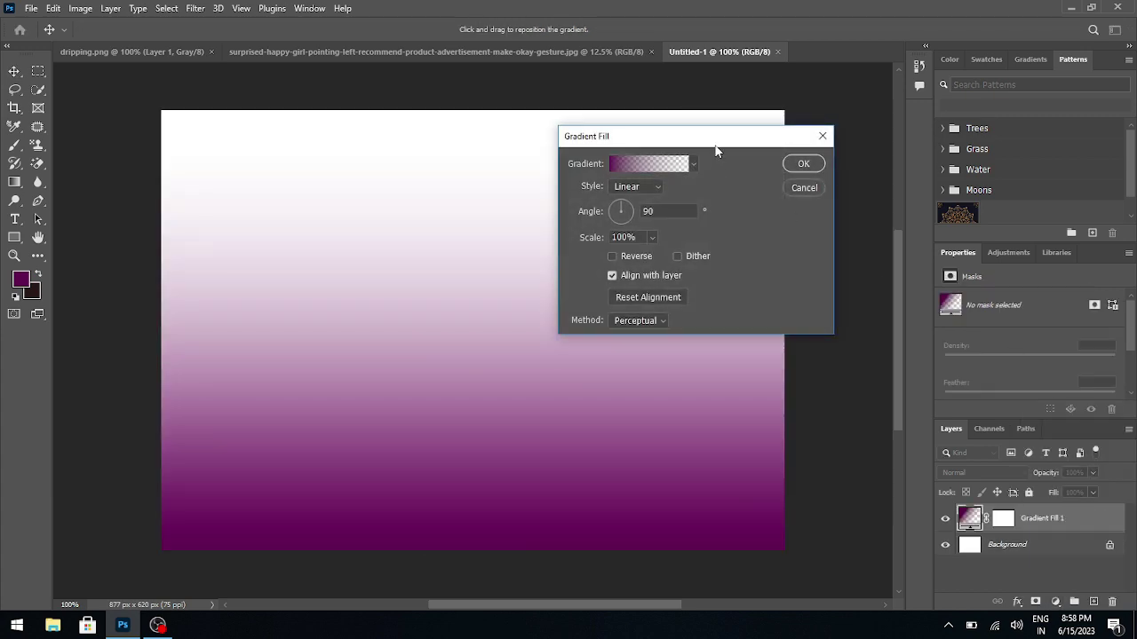
left_click_drag(713, 145, 903, 153)
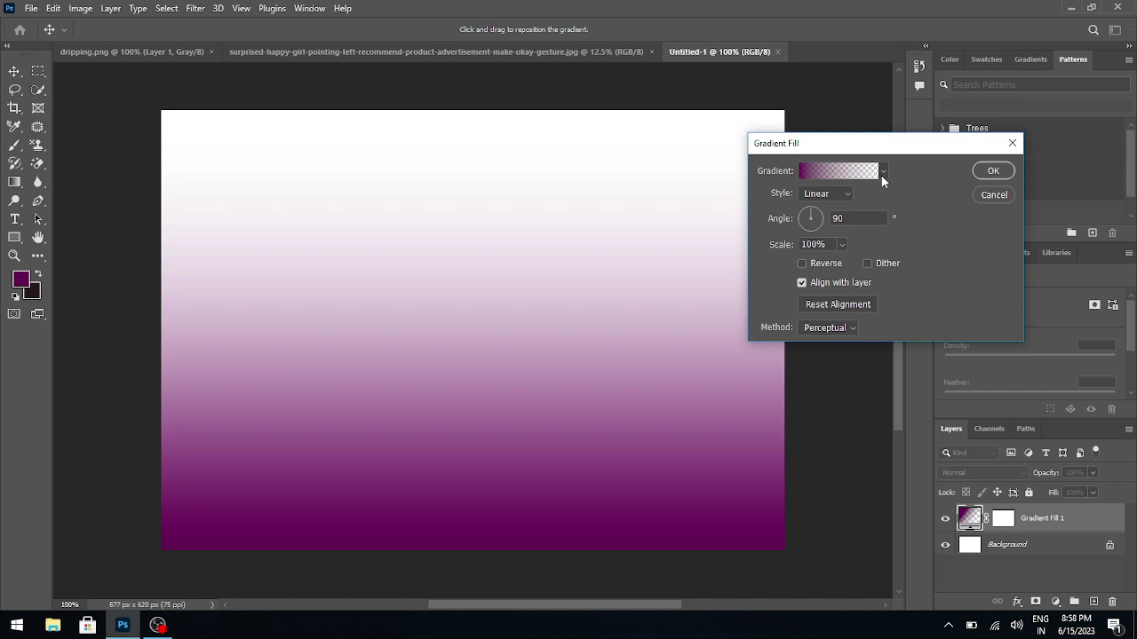
Choose a light pink gradient from the Pinks presets.
left_click(882, 170)
left_click(766, 261)
left_click(874, 273)
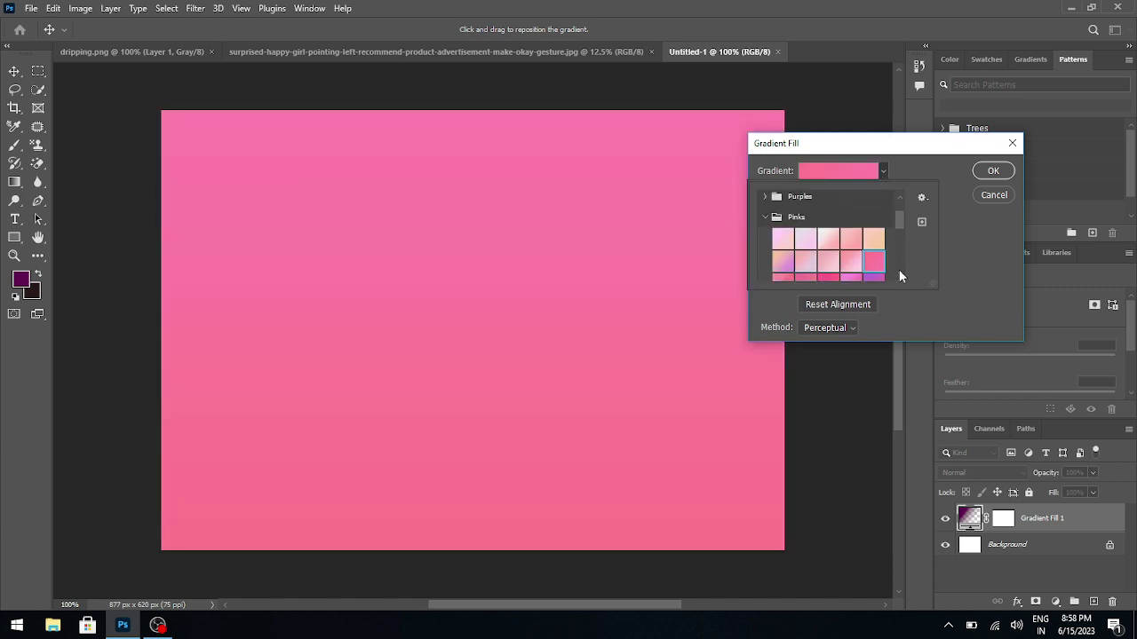
scroll(899, 269, "down", 1)
left_click(855, 252)
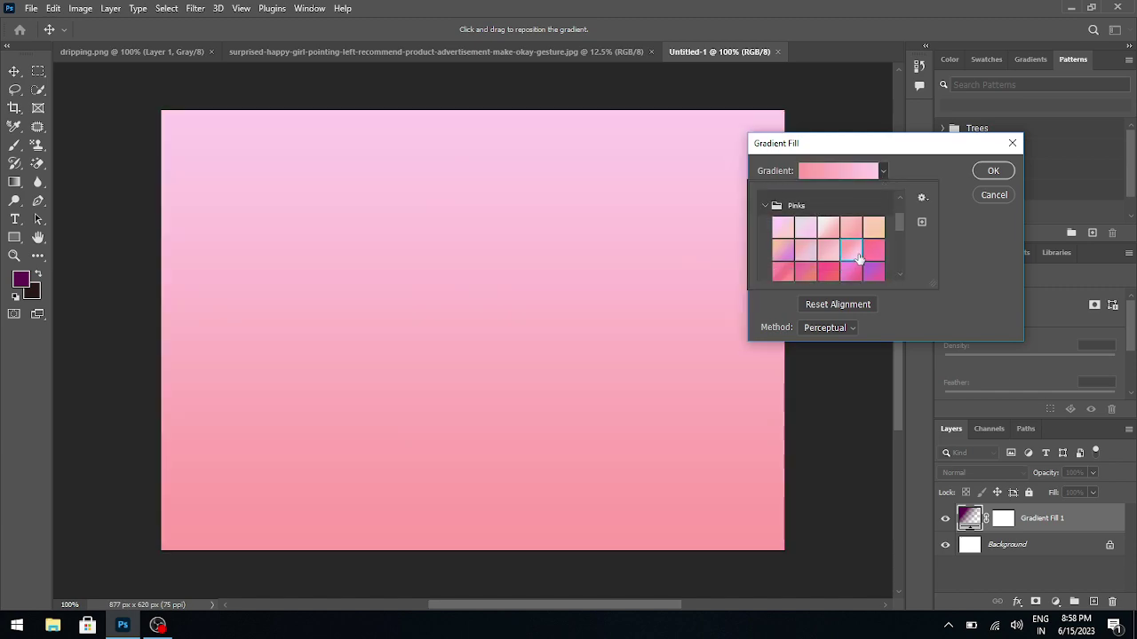
scroll(899, 269, "down", 3)
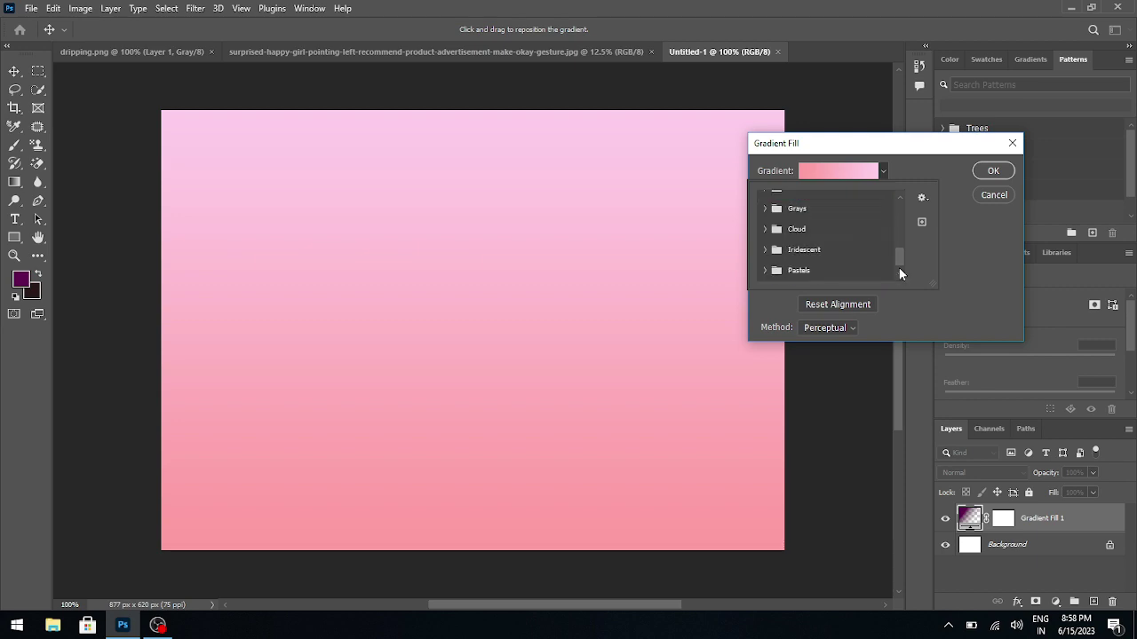
scroll(894, 223, "up", 3)
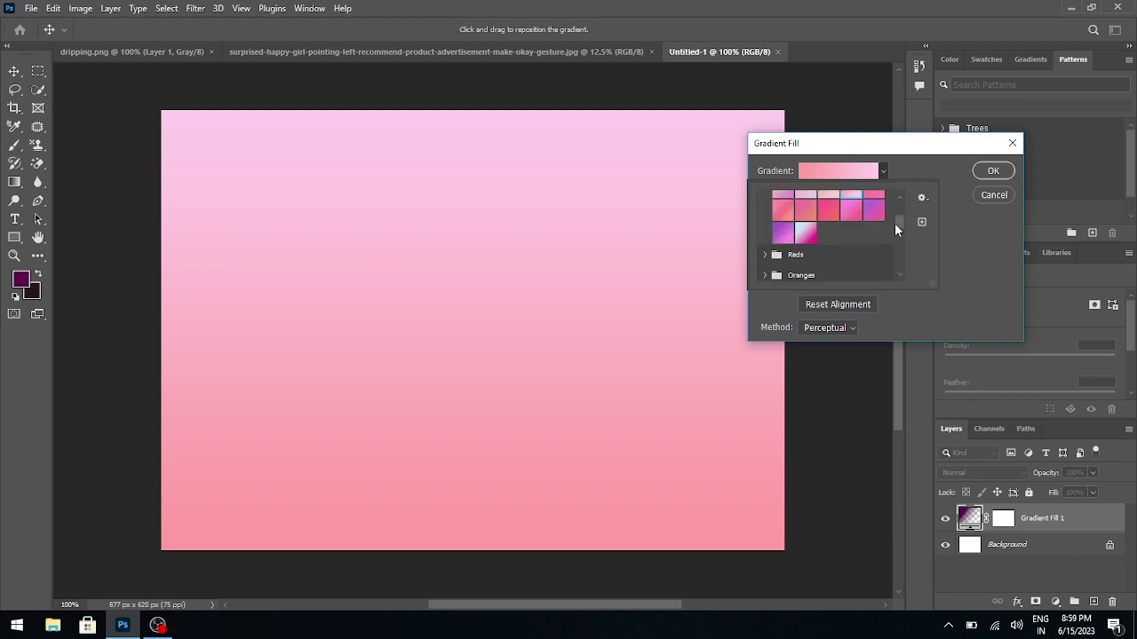
scroll(892, 192, "up", 2)
left_click(901, 170)
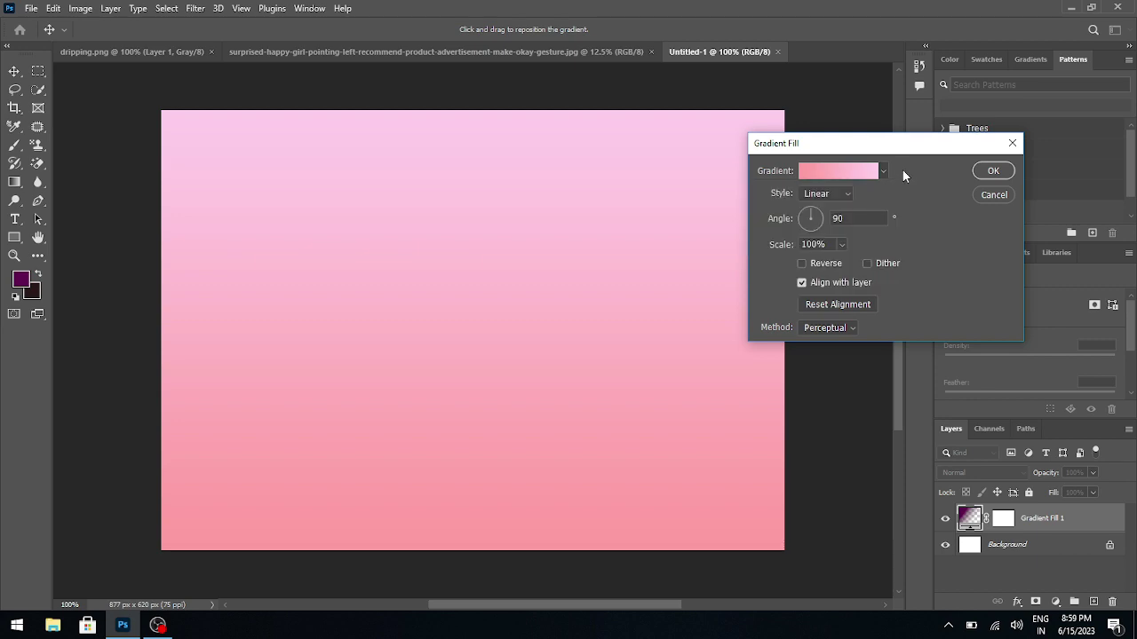
Make the gradient Radial with its angle near 90° and confirm the fill.
left_click(827, 195)
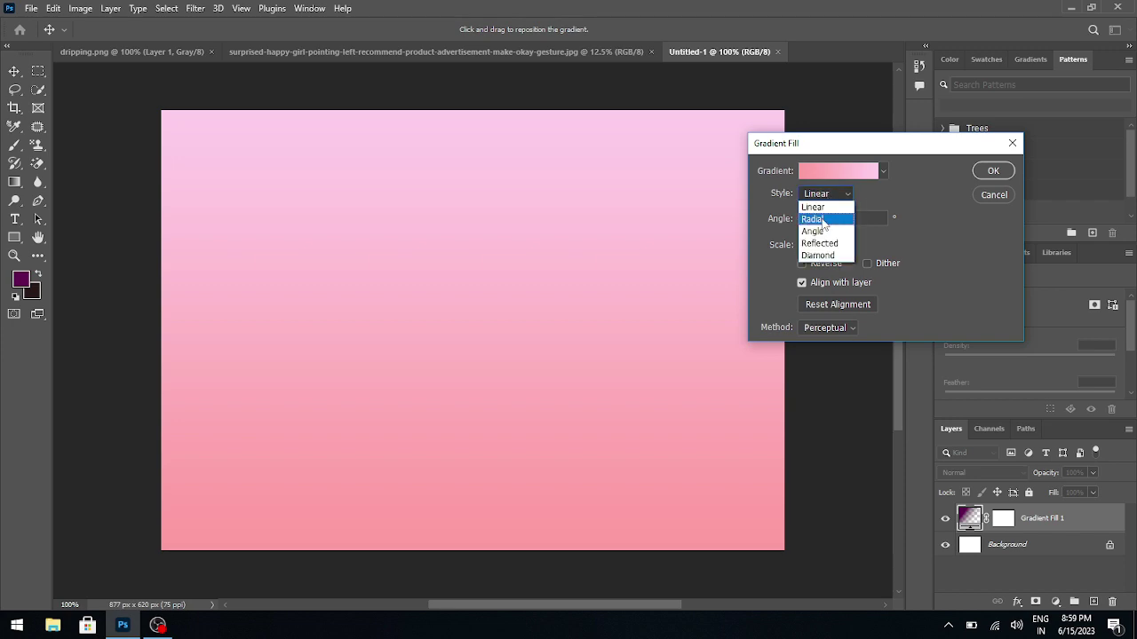
left_click(823, 220)
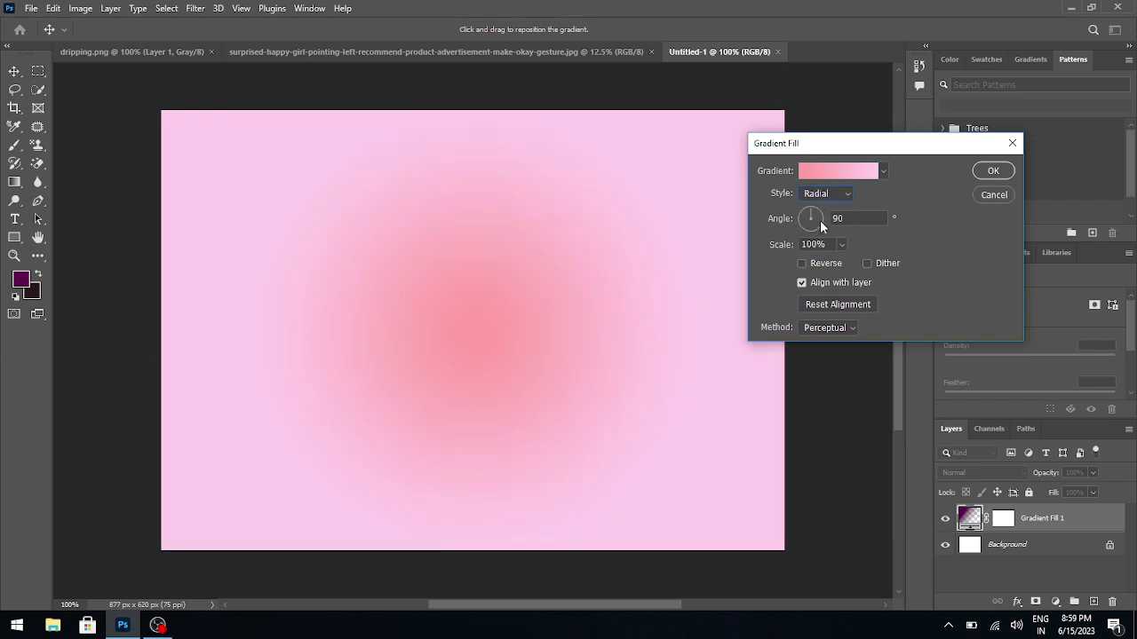
left_click_drag(818, 225, 819, 213)
left_click_drag(812, 212, 808, 216)
left_click(991, 170)
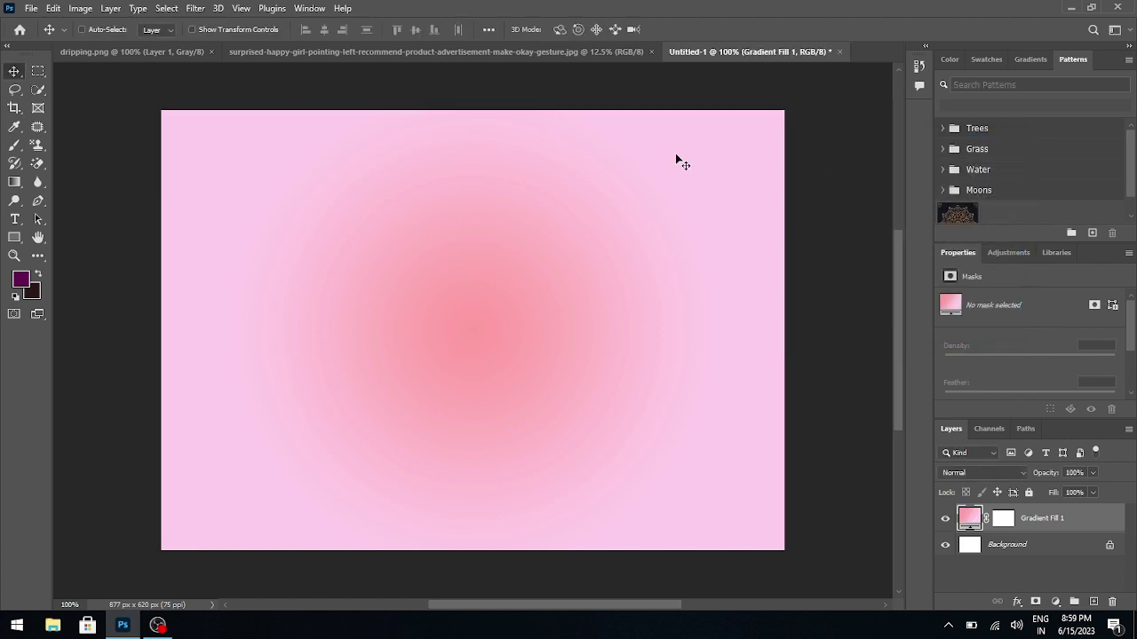
Bring the girl photo into Untitled-1 as Layer 1, scaled to 588×393 px in the upper middle.
left_click(526, 51)
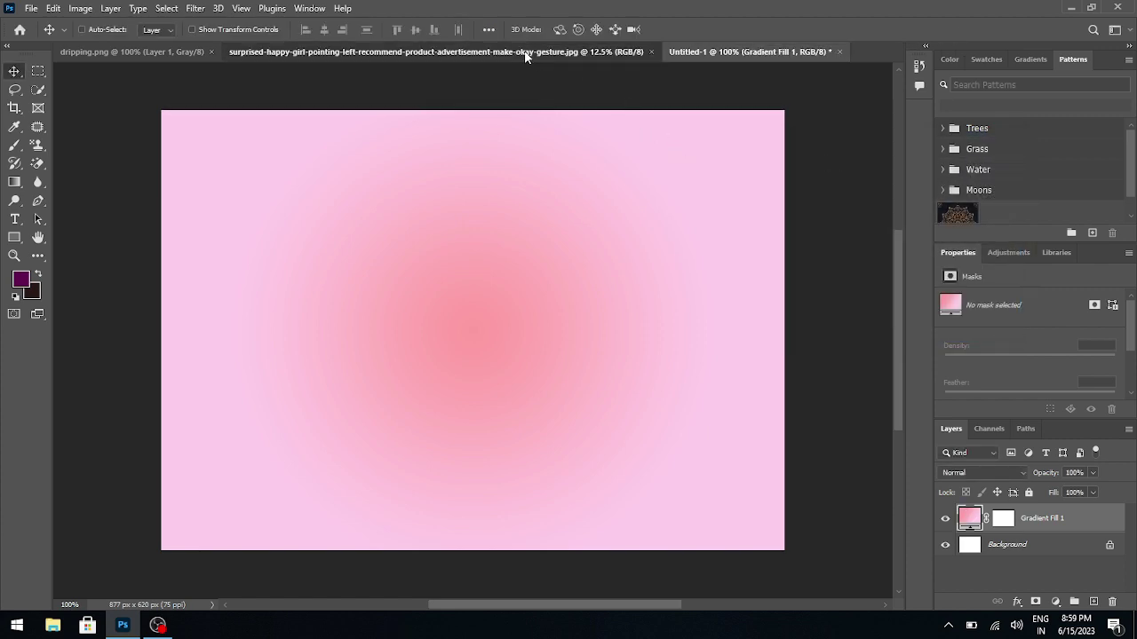
mouse_move(527, 449)
left_mouse_down()
mouse_move(463, 203)
mouse_move(425, 222)
left_mouse_up()
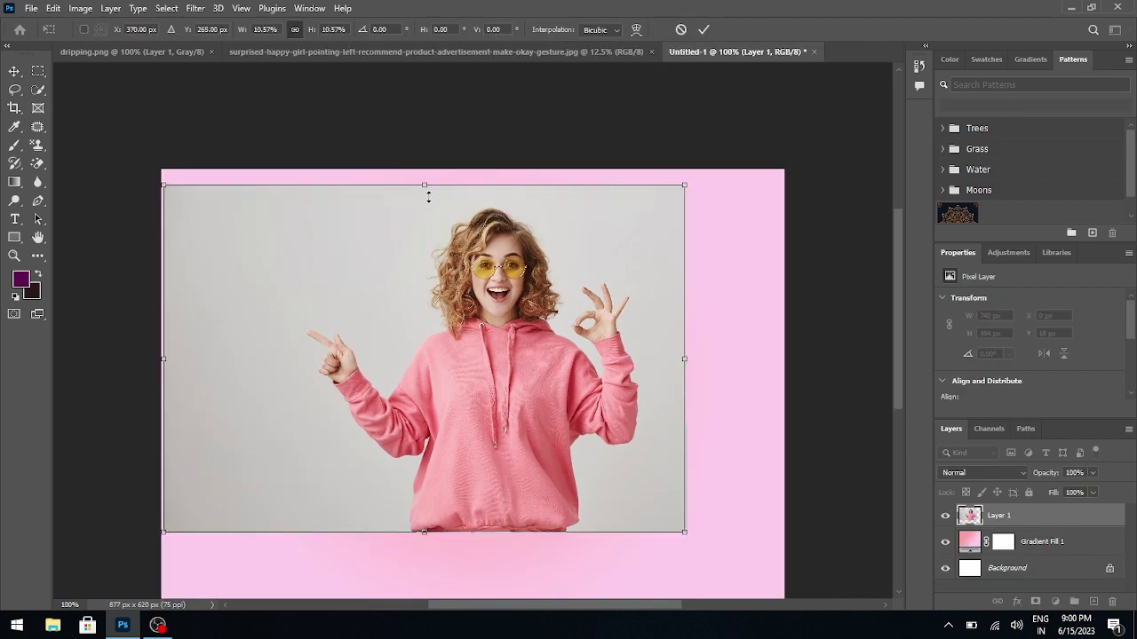
left_click_drag(434, 365, 423, 331)
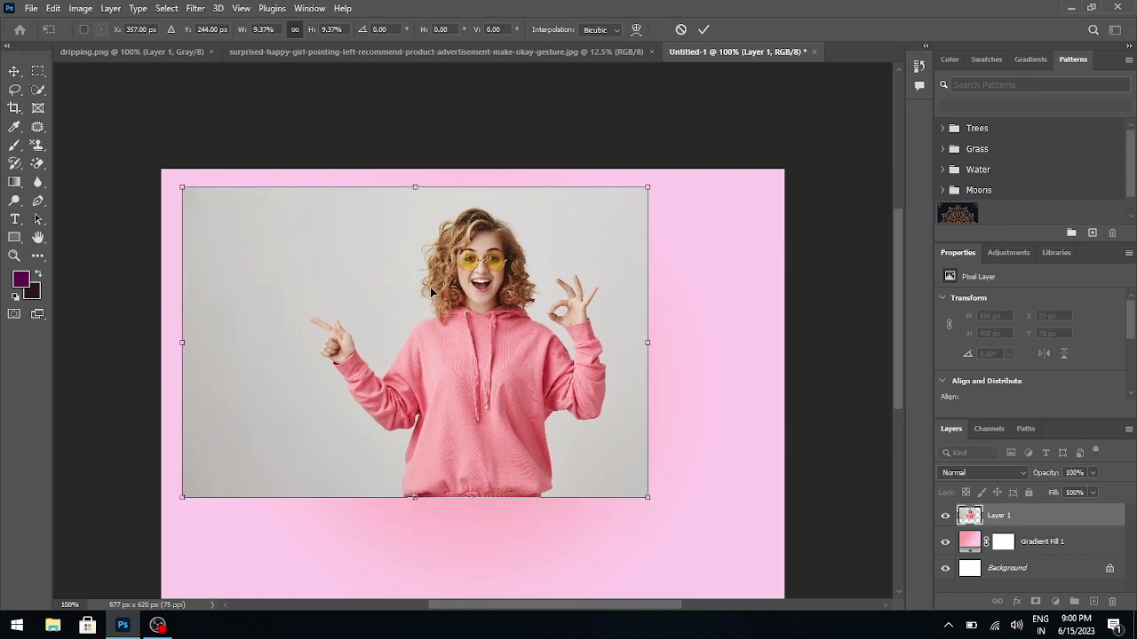
left_click_drag(416, 189, 414, 218)
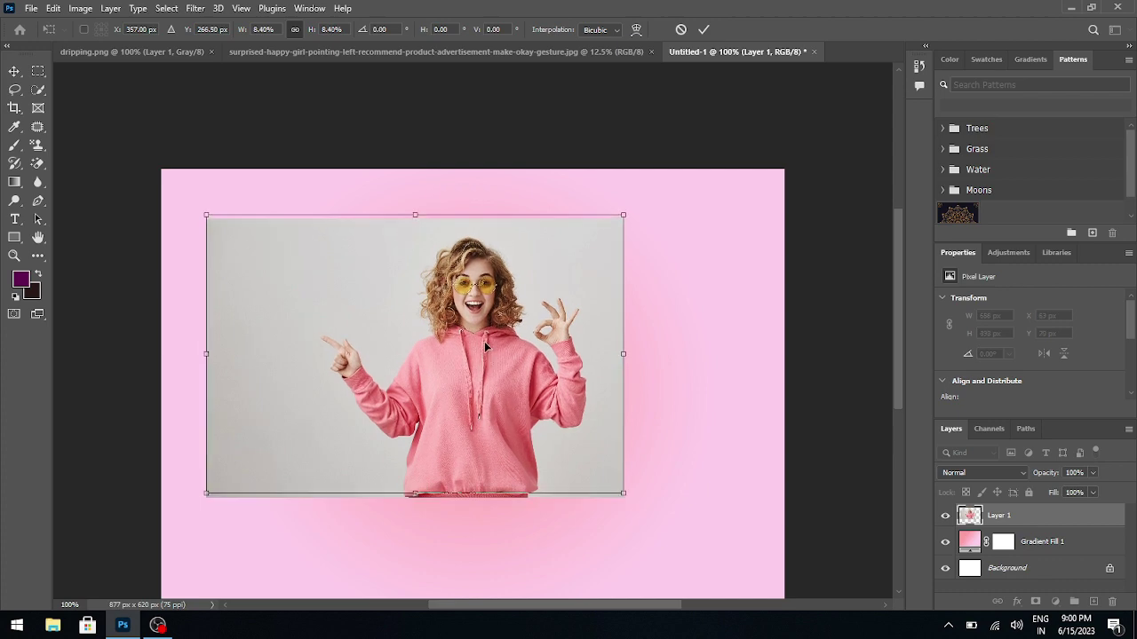
left_click_drag(483, 358, 486, 341)
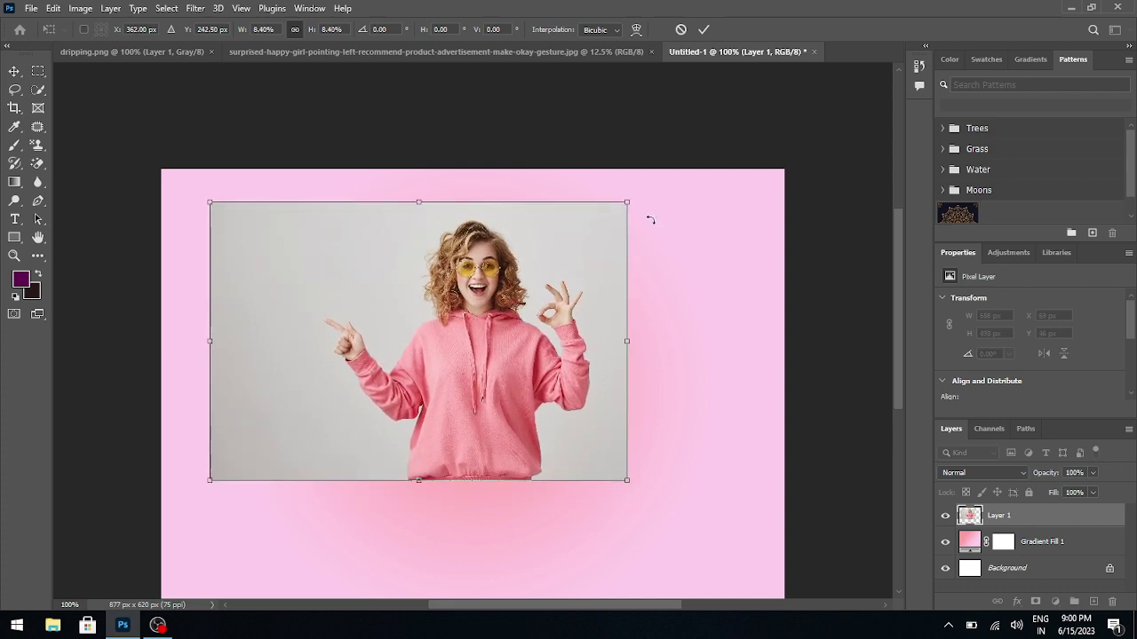
left_click(703, 30)
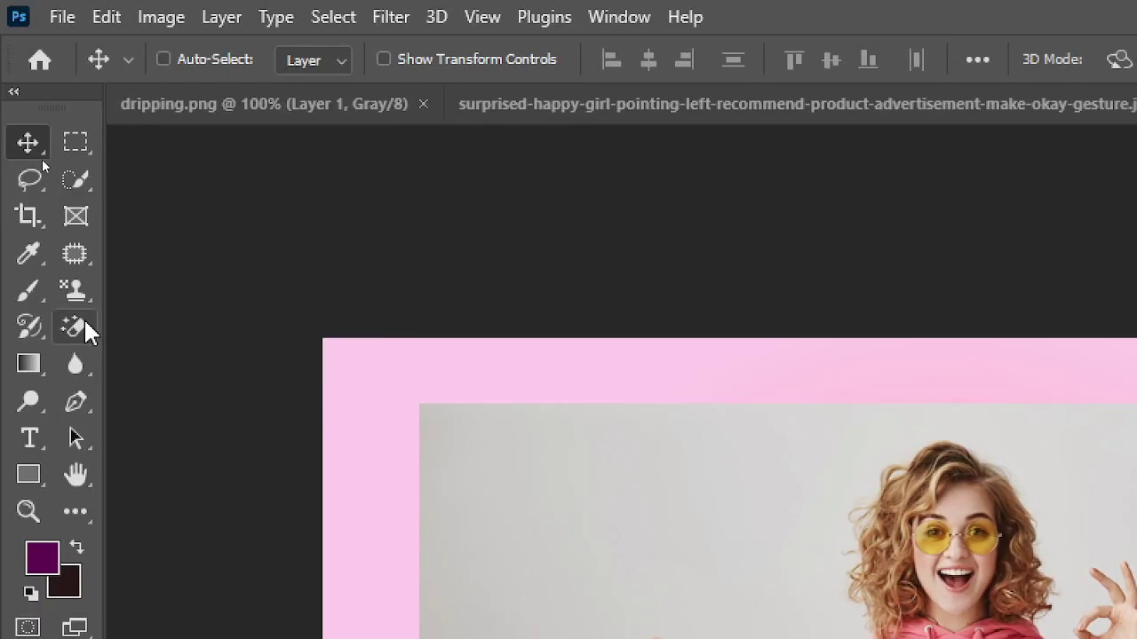
Choose the Object Selection Tool from the selection tools group.
left_click(80, 180)
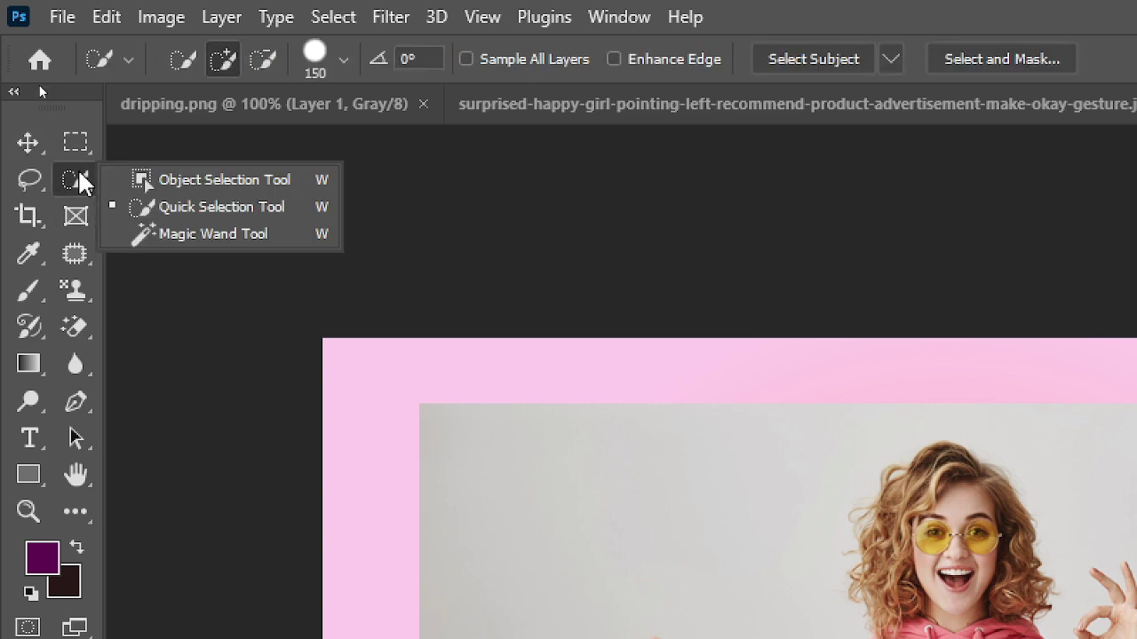
left_click(146, 180)
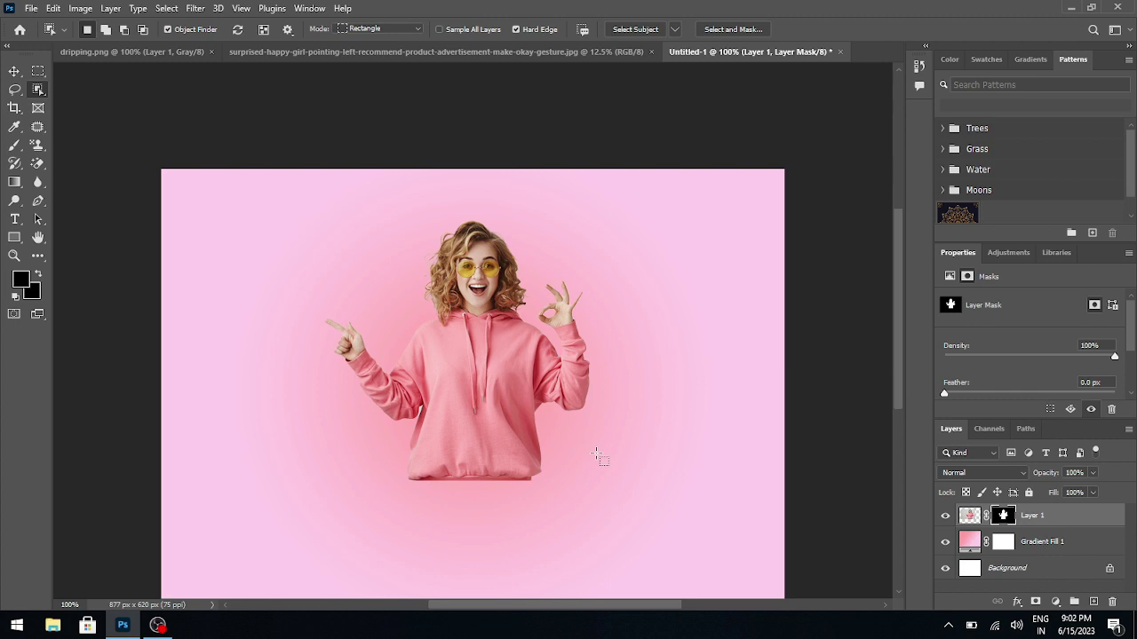
Copy the drip layer from dripping.png into Untitled-1.
key("v")
key("ctrl+Tab")
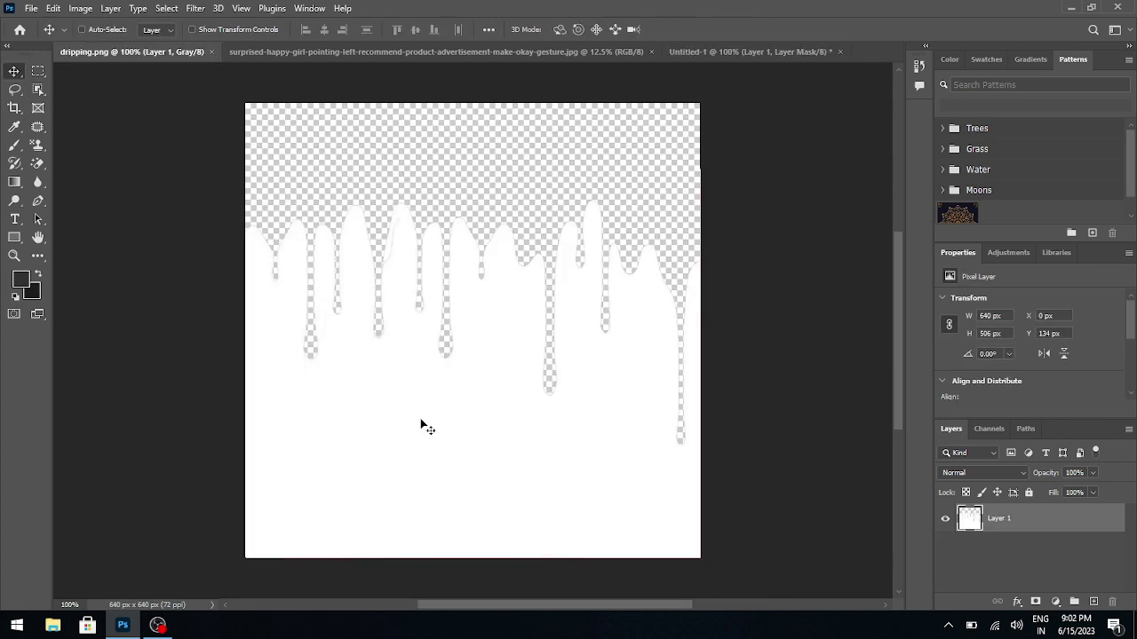
mouse_move(421, 427)
left_mouse_down()
mouse_move(609, 281)
mouse_move(487, 430)
left_mouse_up()
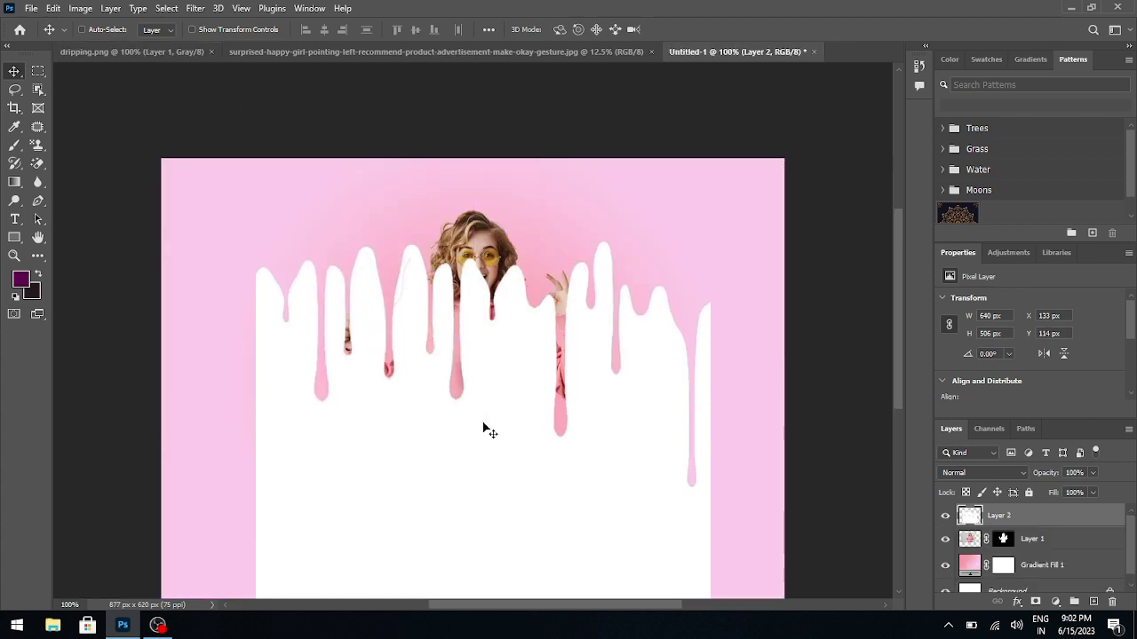
Scale the drip to 369×292 px over the hoodie, load its outline, and target Layer 1.
key("ctrl+t")
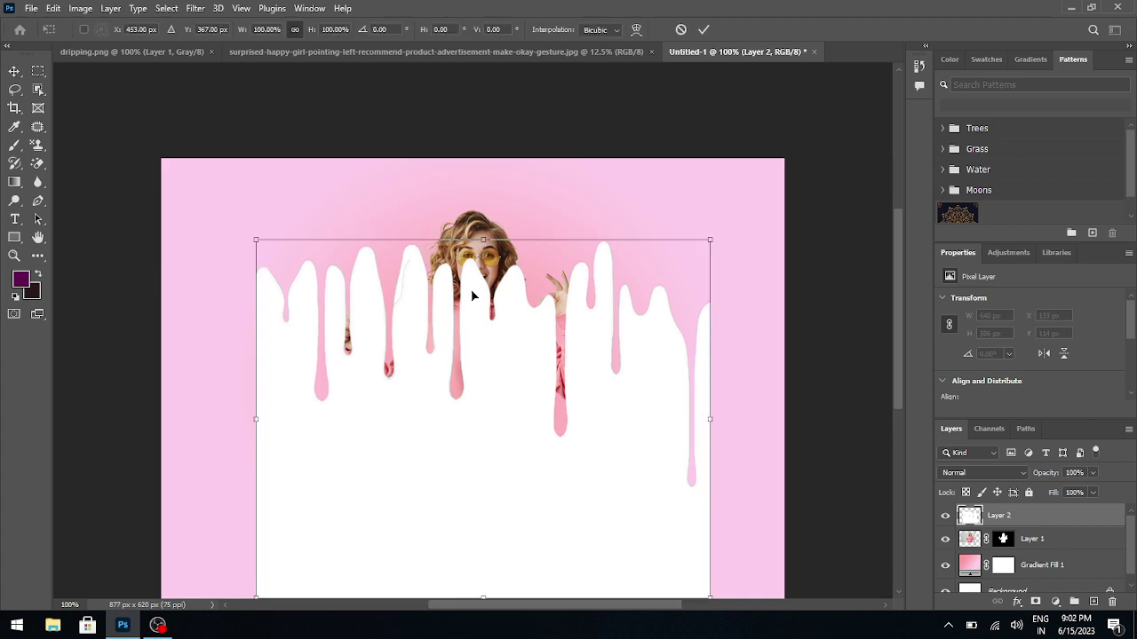
left_click_drag(486, 238, 469, 366)
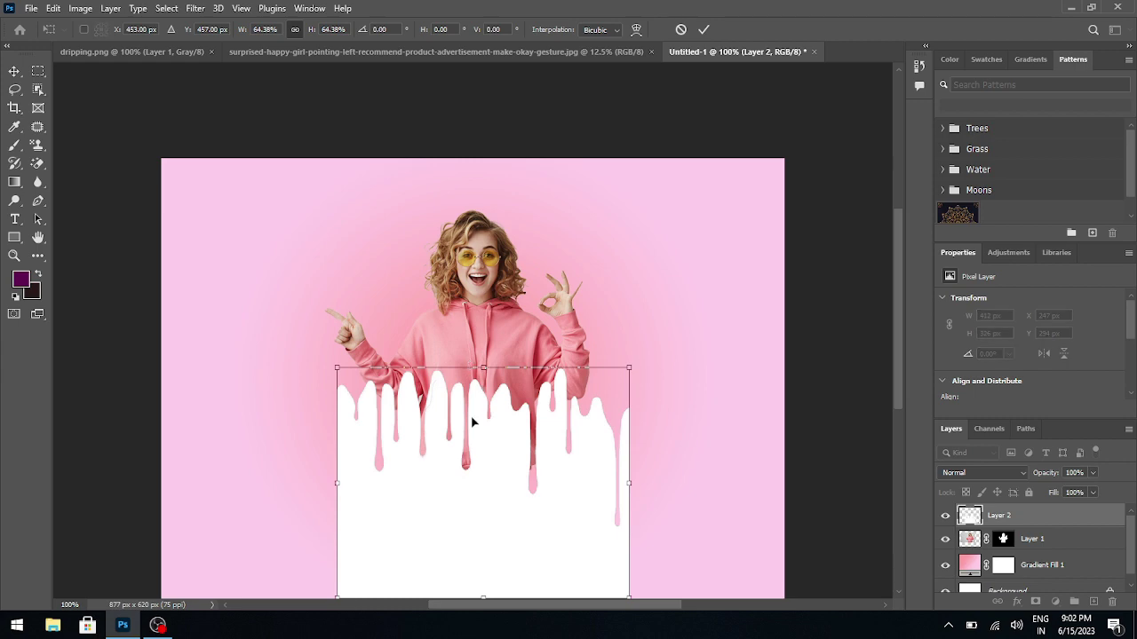
left_click_drag(478, 431, 480, 401)
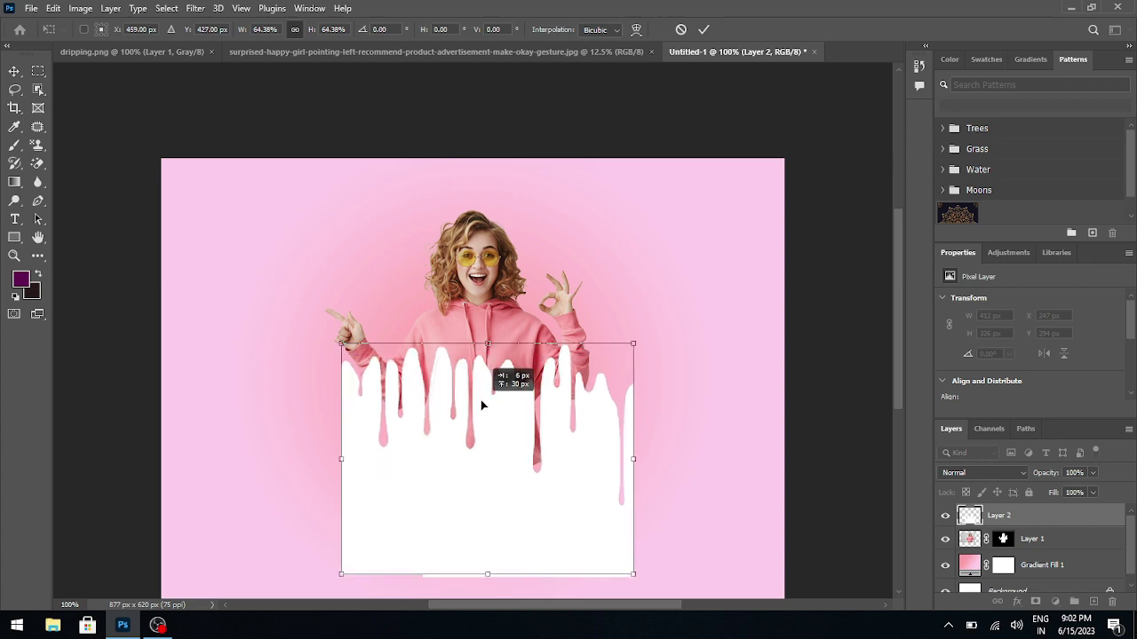
left_click_drag(481, 405, 474, 406)
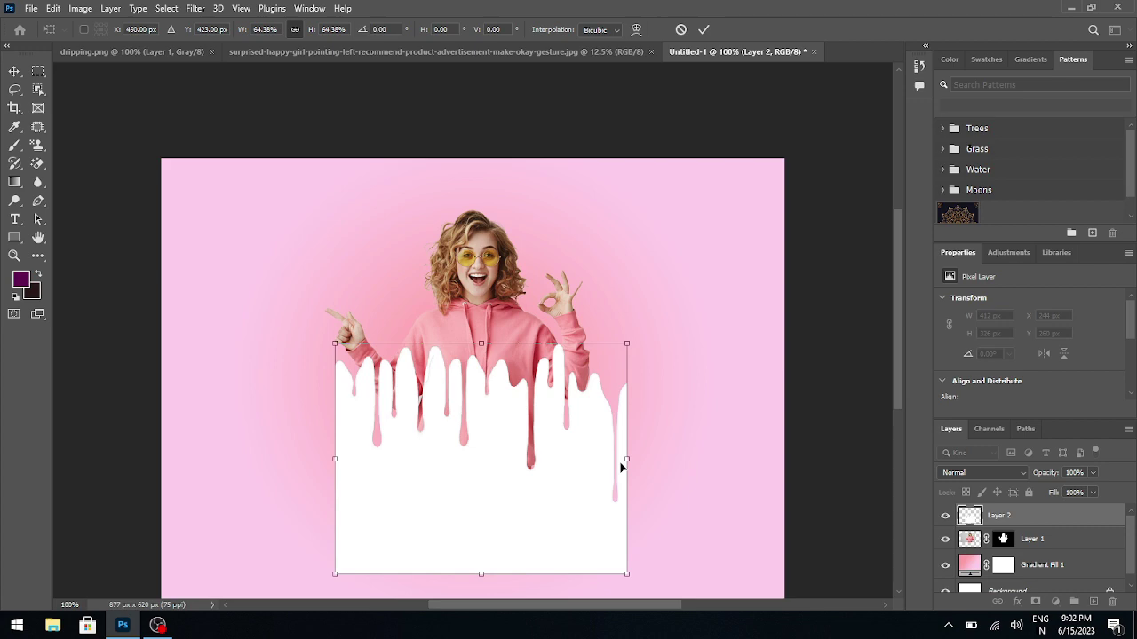
left_click_drag(627, 462, 602, 460)
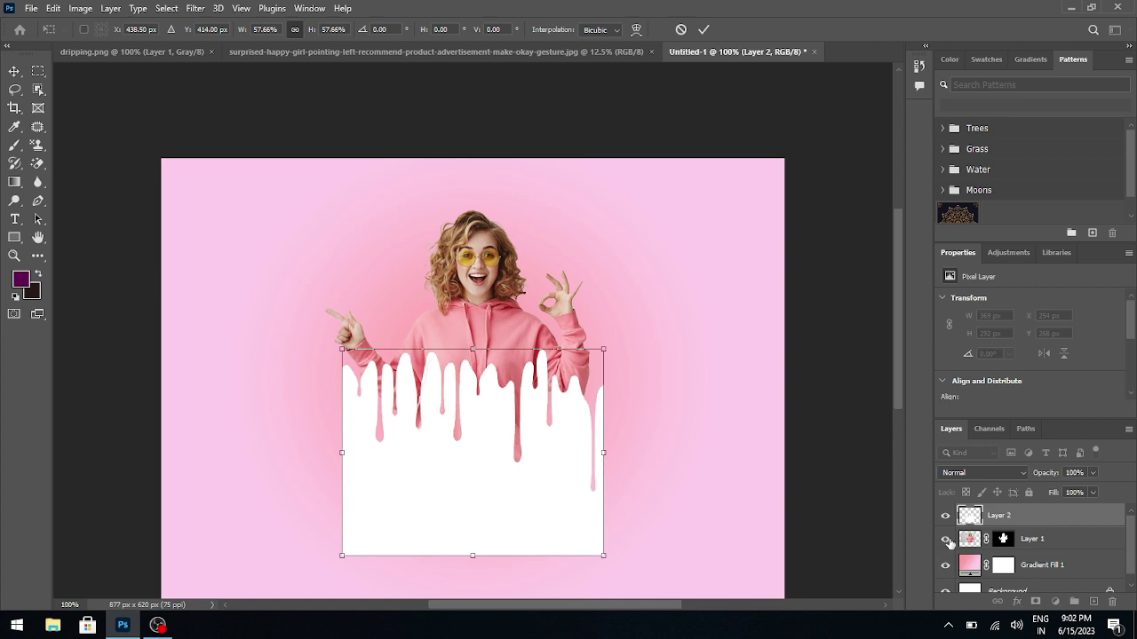
key("Return")
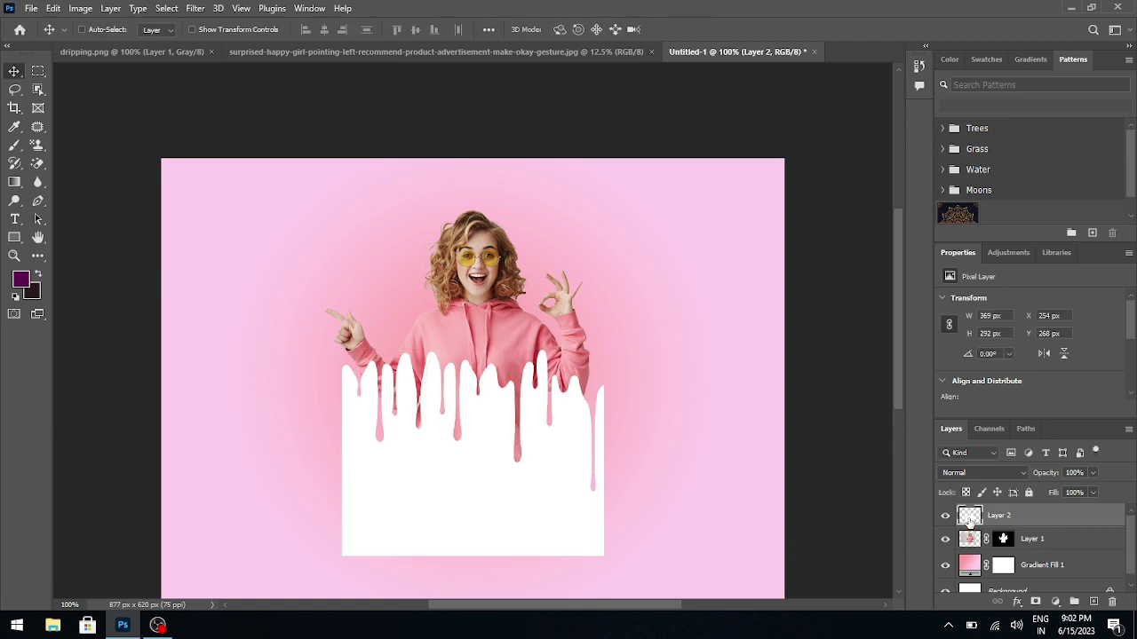
left_click(968, 517, "ctrl")
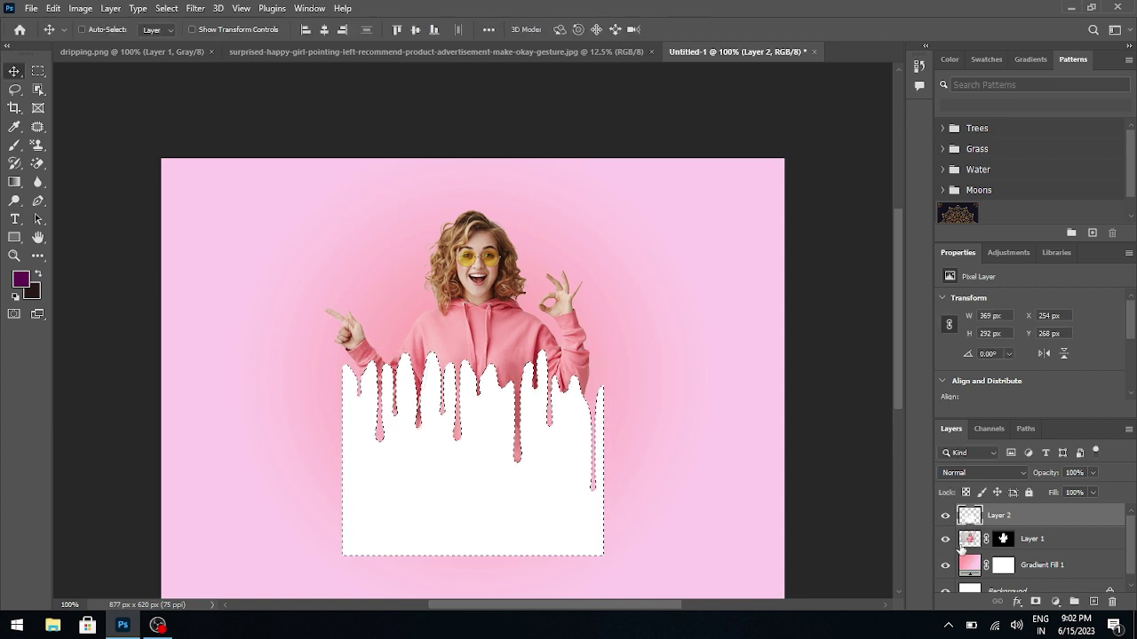
left_click(967, 542)
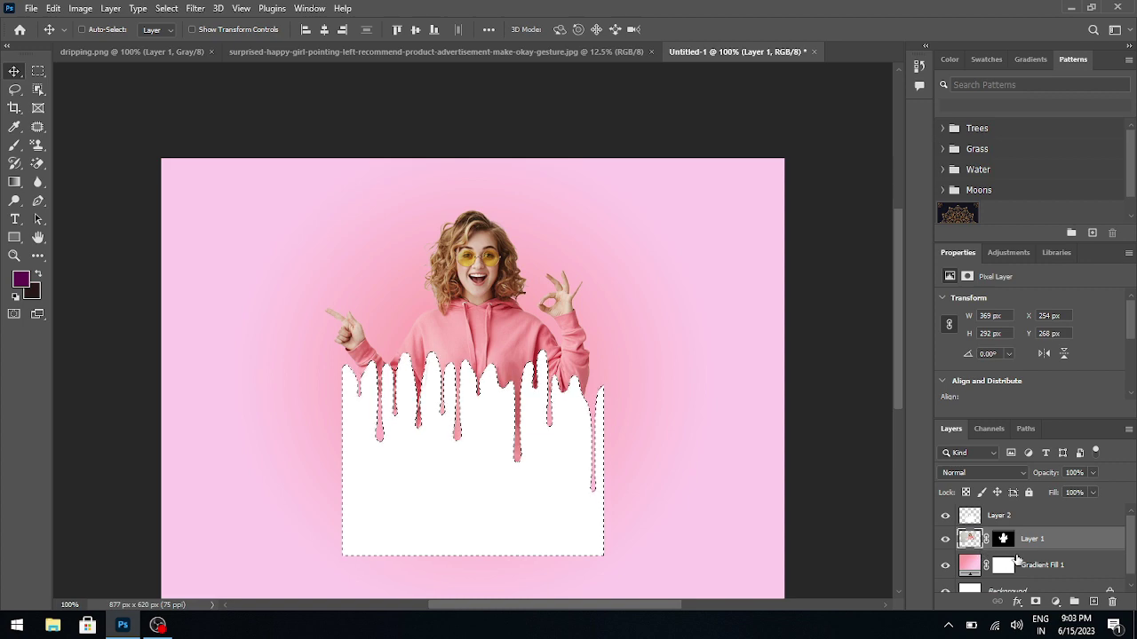
Hide the drip layer and cut the hoodie away inside the drip outline.
left_click(945, 515)
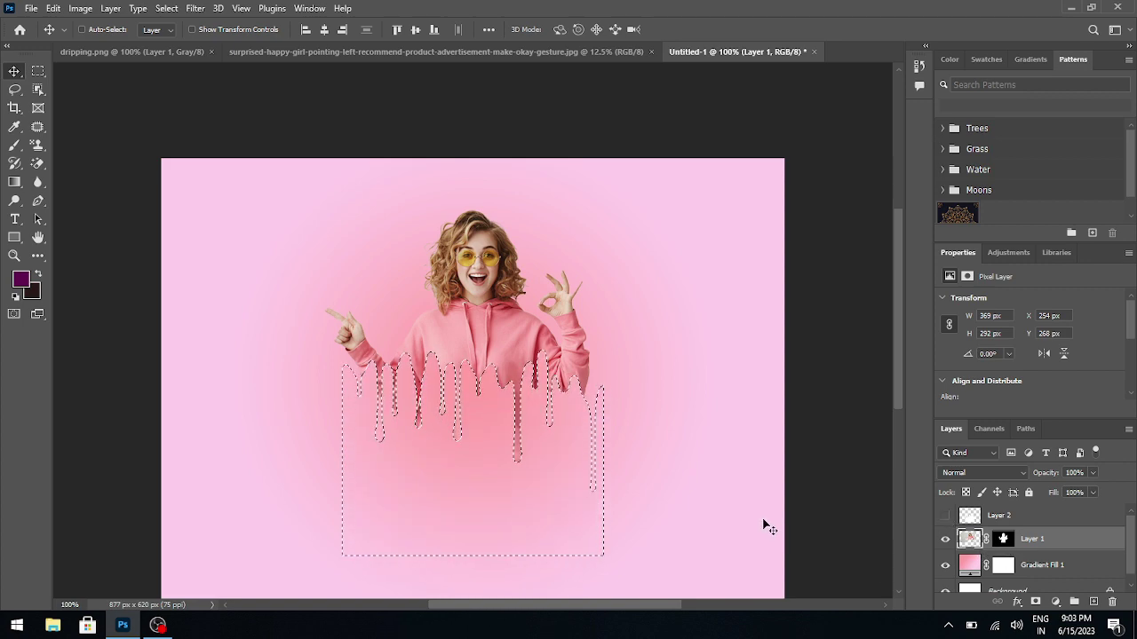
key("ctrl+d")
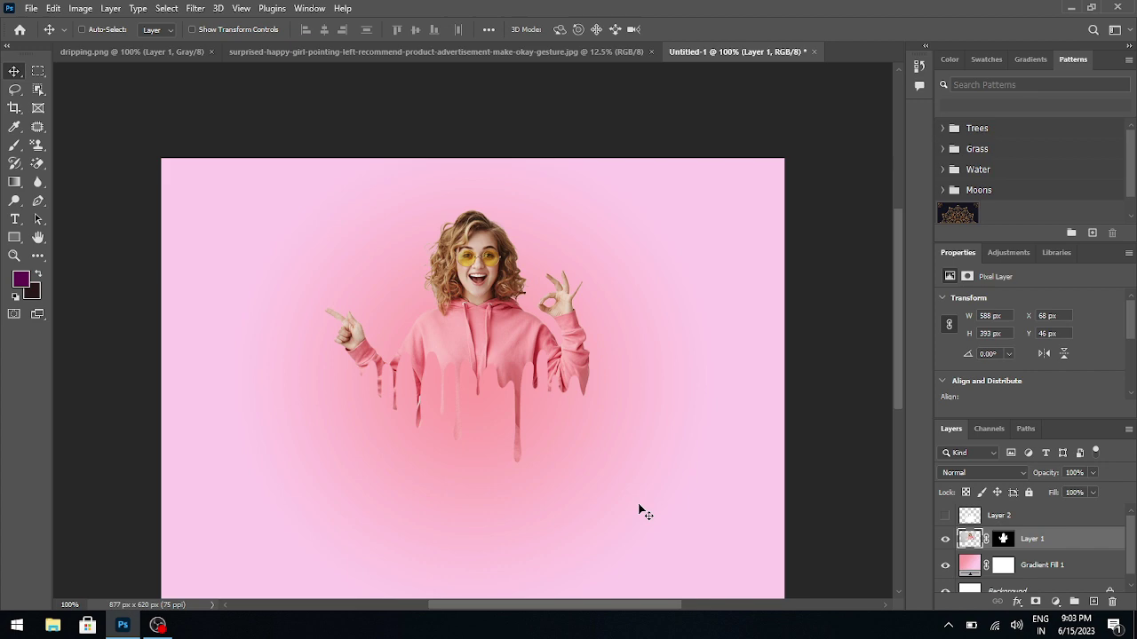
Zoom in on the dripping hoodie and target Layer 1's layer mask.
key("z")
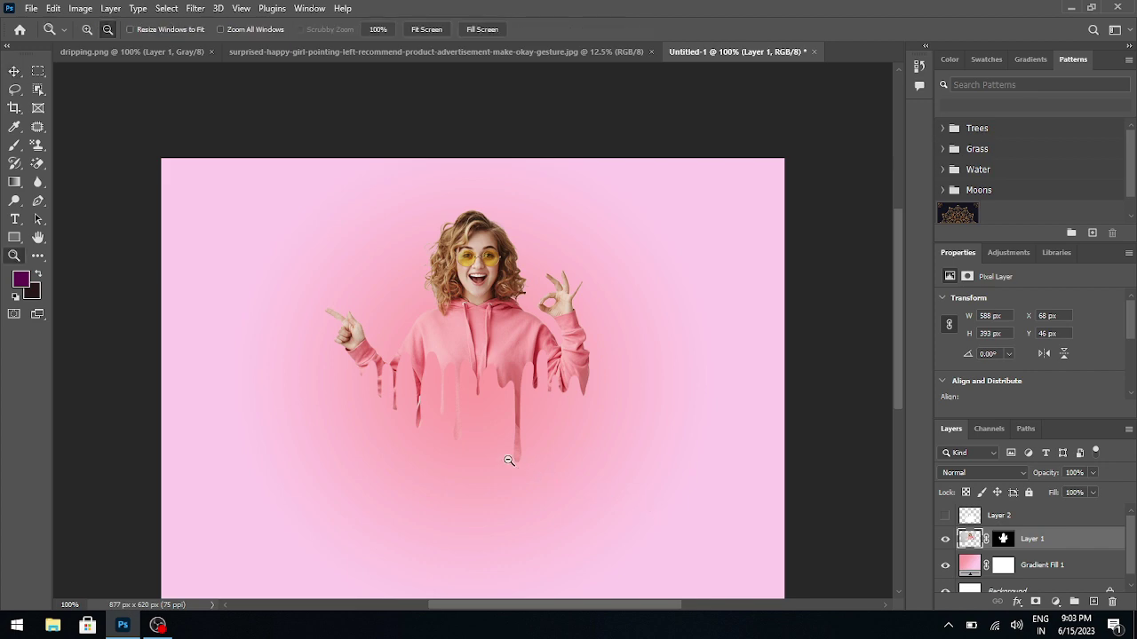
left_click(458, 435)
key("alt")
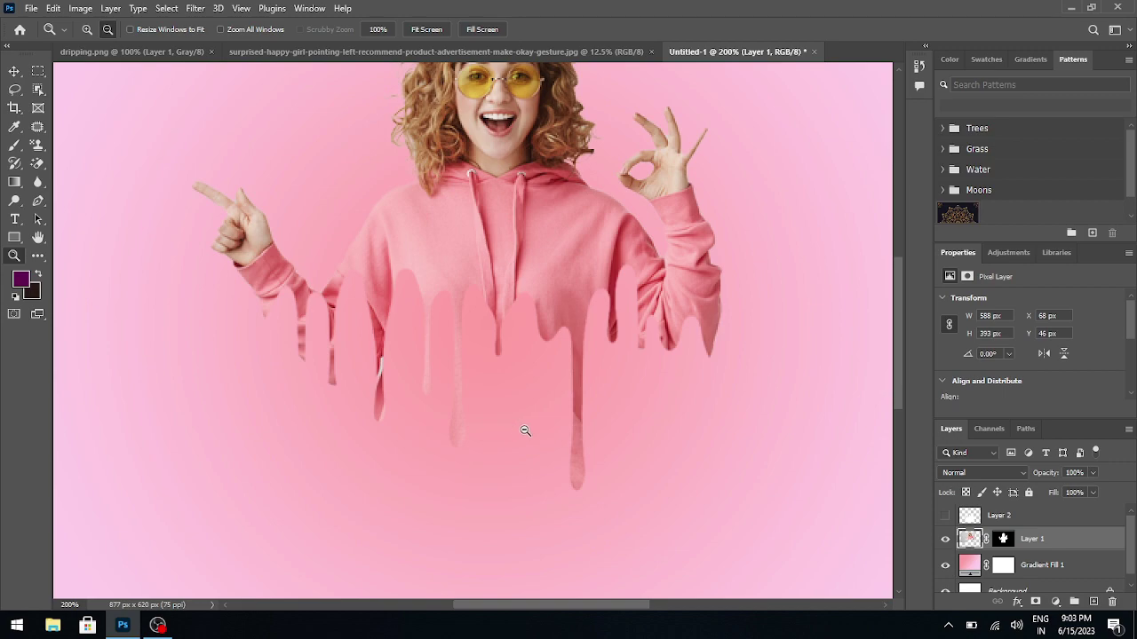
key("b")
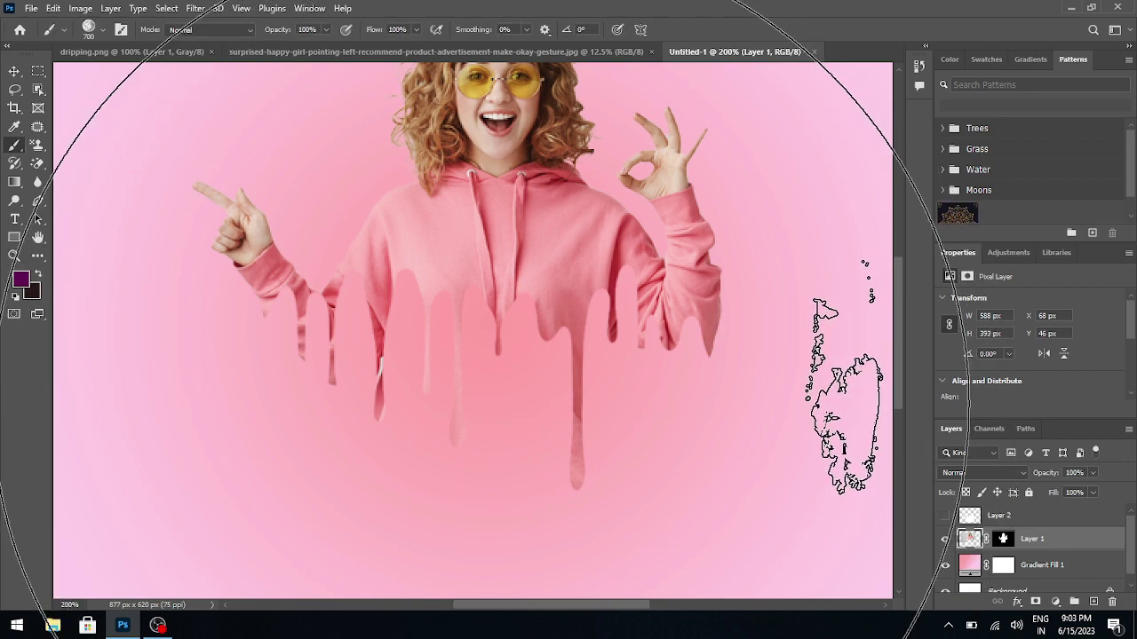
key("v")
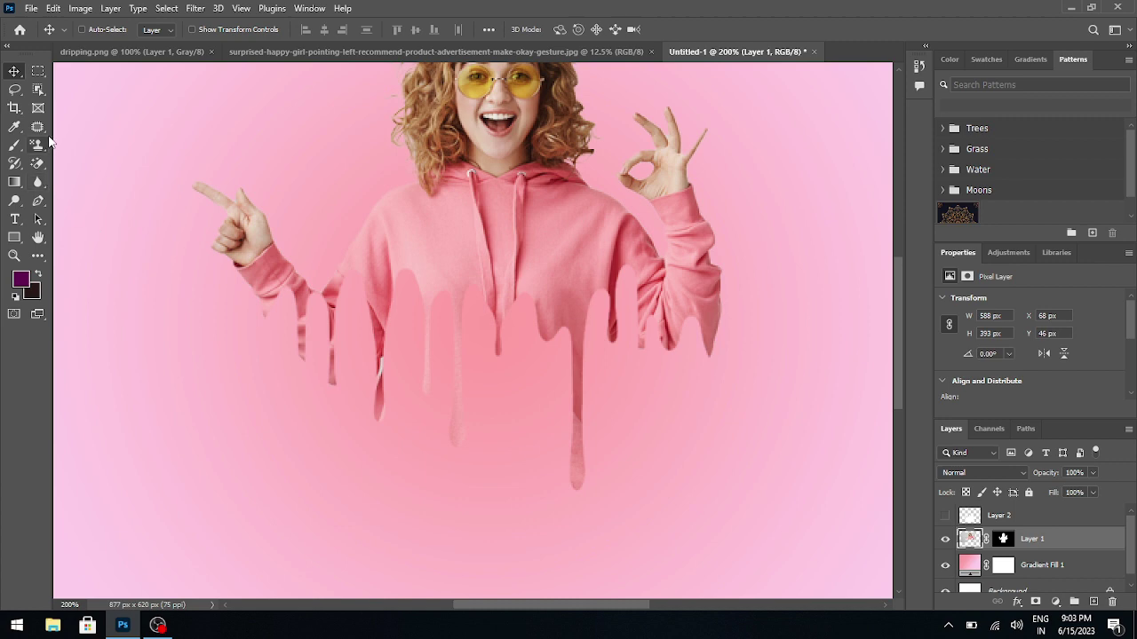
left_click(1004, 540)
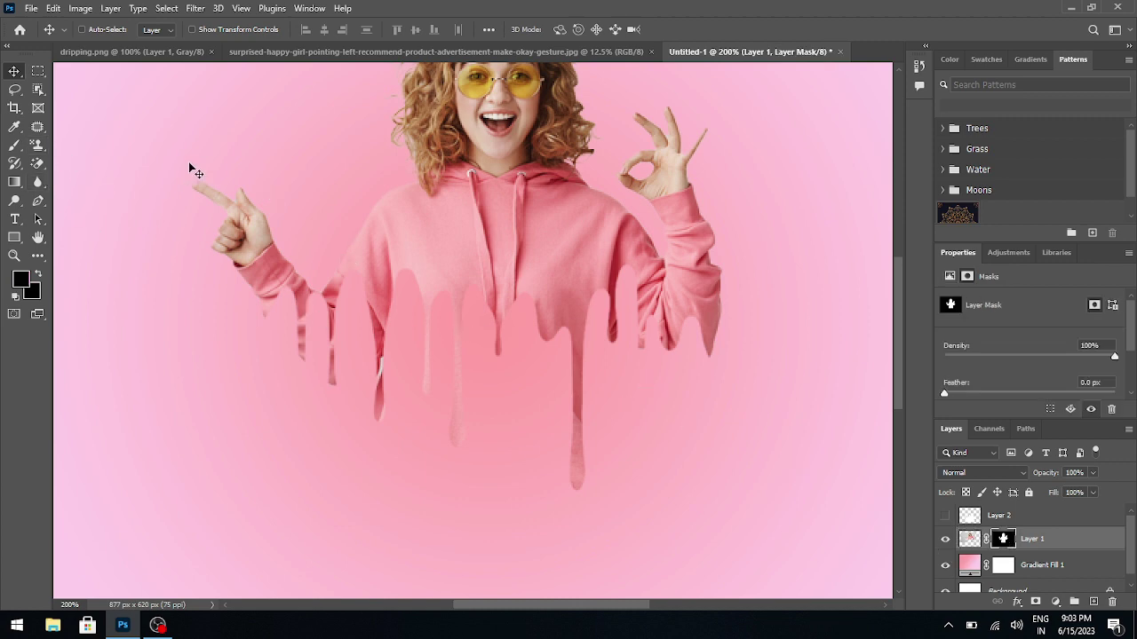
Pick the Soft Round brush from General Brushes in the brush presets.
key("b")
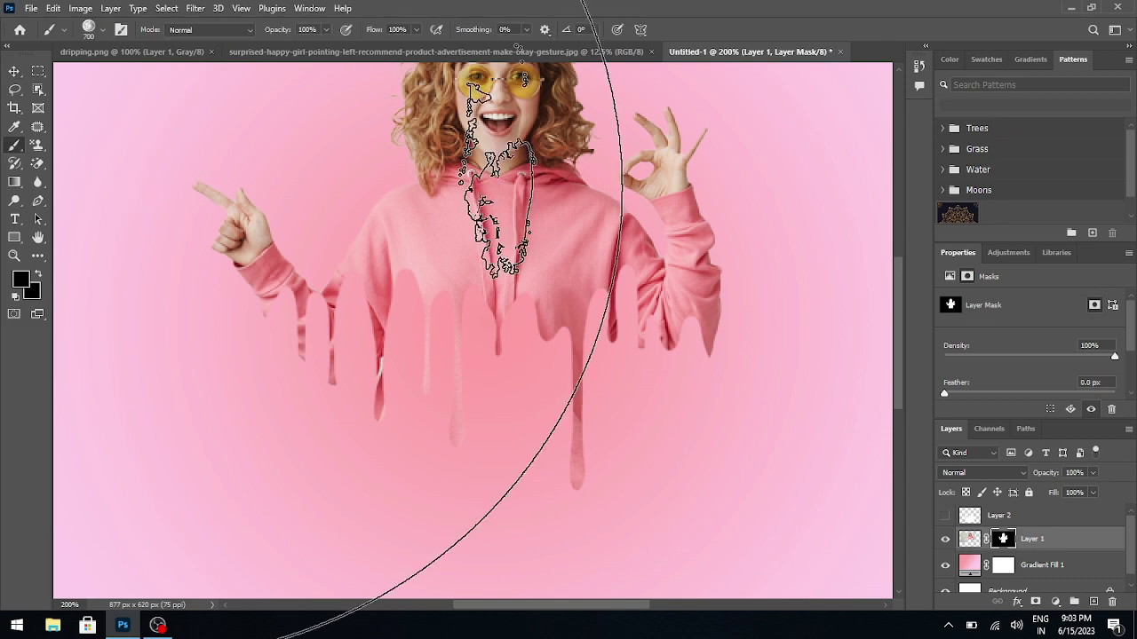
left_click(95, 30)
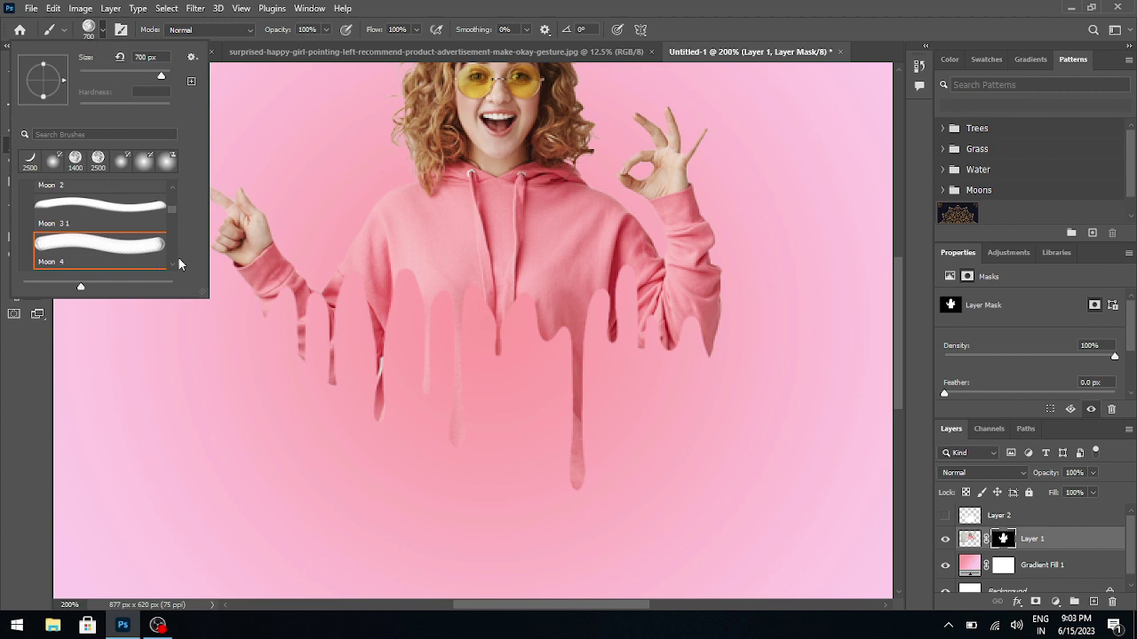
scroll(170, 196, "up", 5)
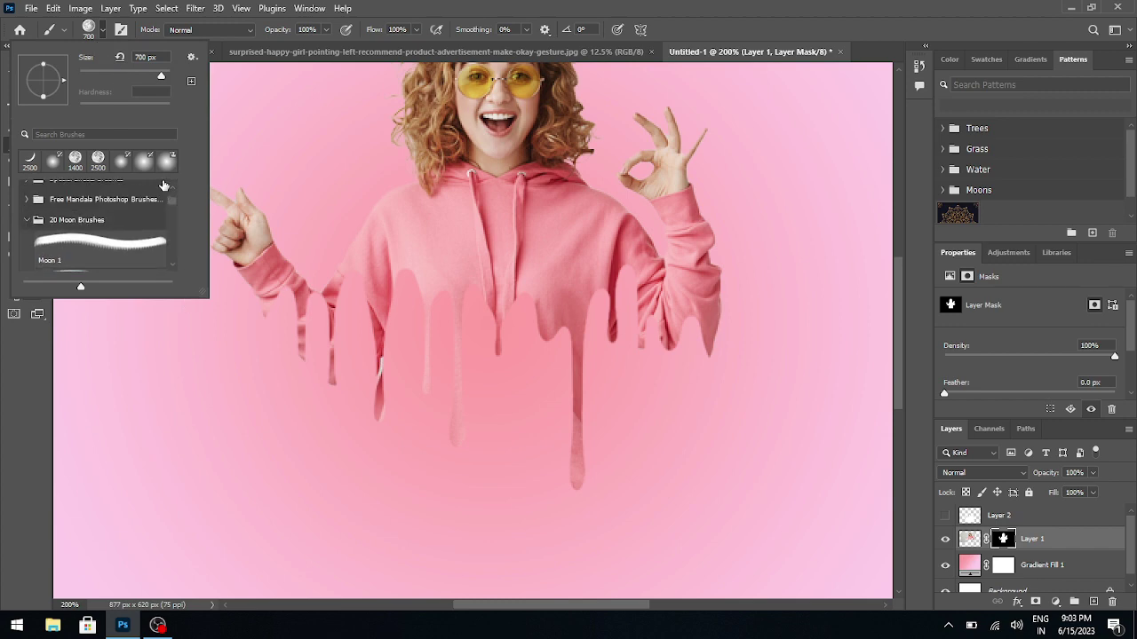
left_click_drag(37, 194, 33, 222)
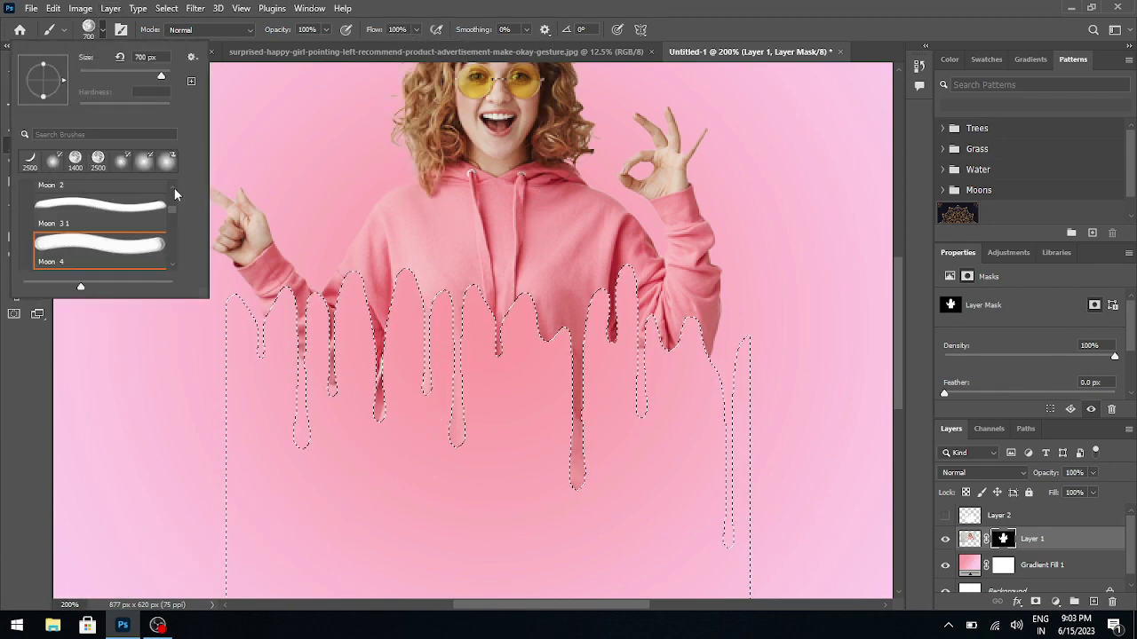
scroll(174, 189, "up", 1)
scroll(173, 188, "up", 1)
scroll(173, 189, "up", 1)
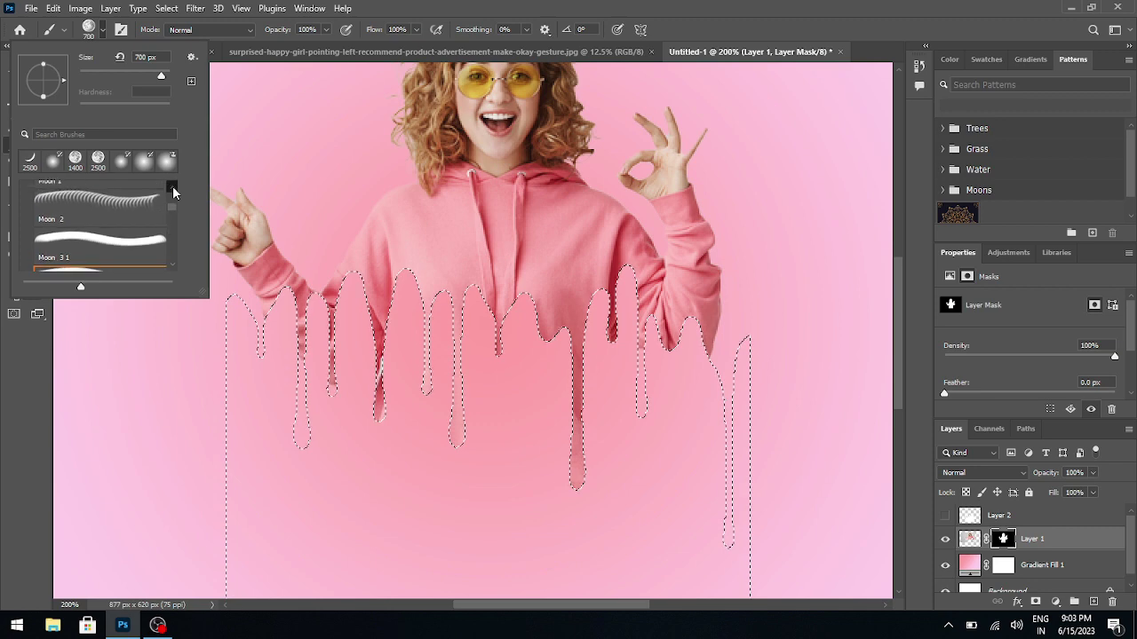
scroll(174, 188, "up", 1)
scroll(173, 188, "up", 2)
scroll(174, 192, "up", 1)
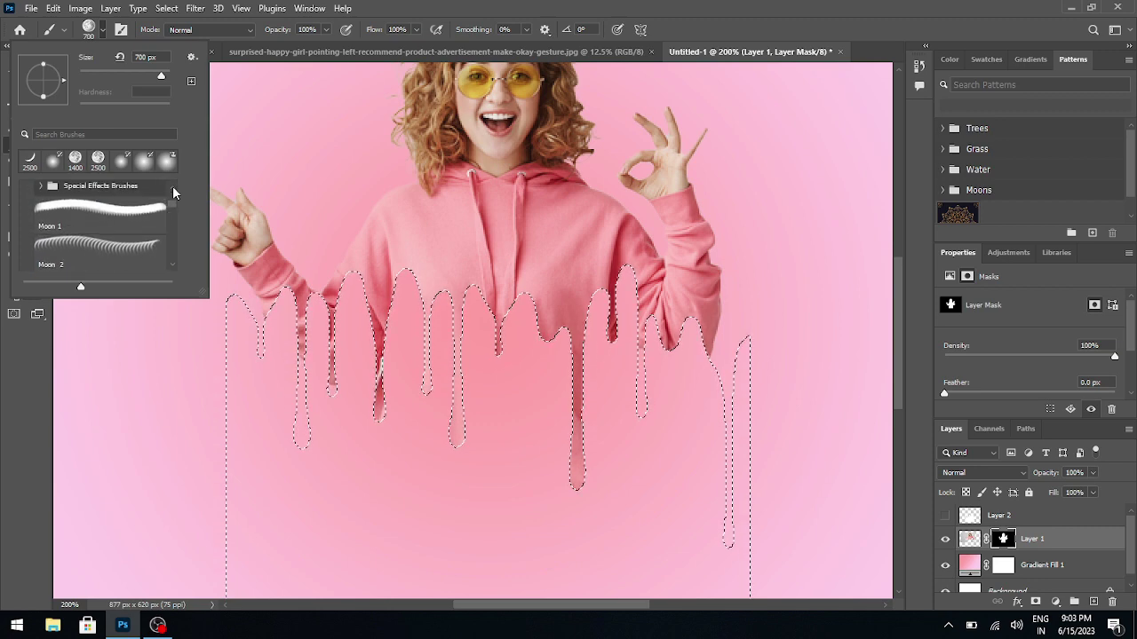
scroll(174, 192, "up", 1)
scroll(174, 192, "up", 1)
scroll(172, 189, "up", 1)
scroll(172, 188, "up", 1)
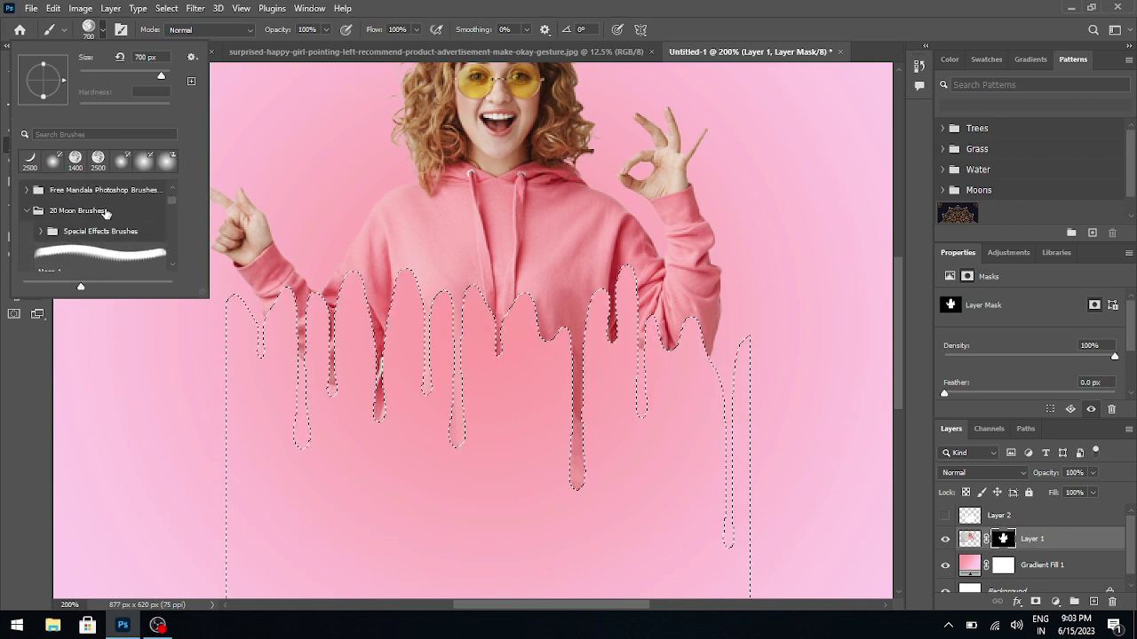
left_click(26, 208)
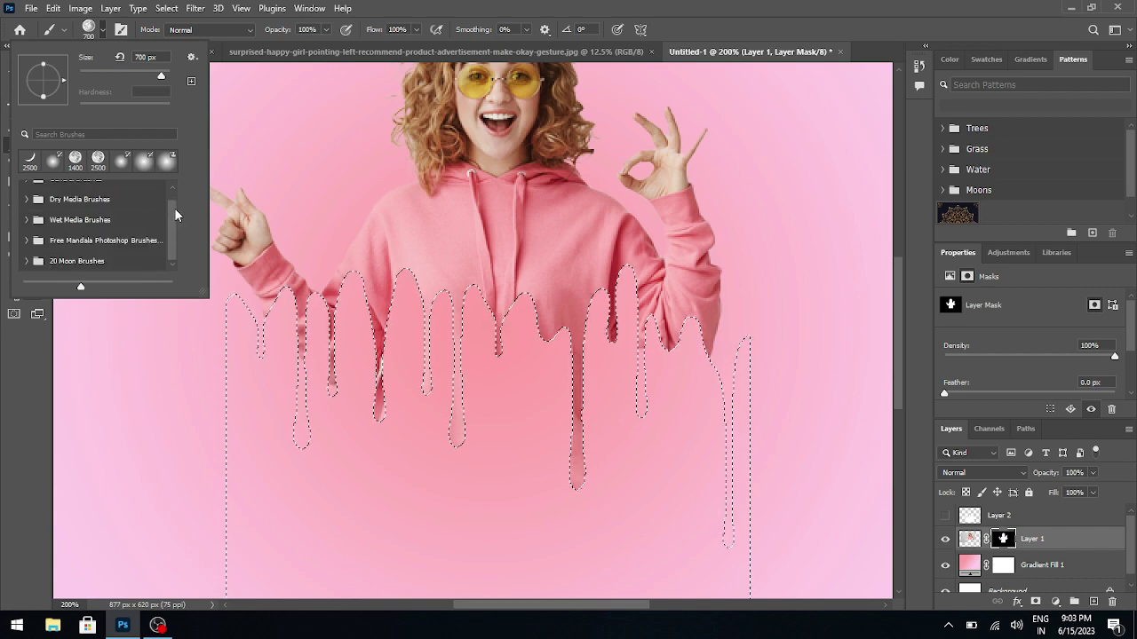
scroll(26, 199, "up", 1)
left_click(27, 190)
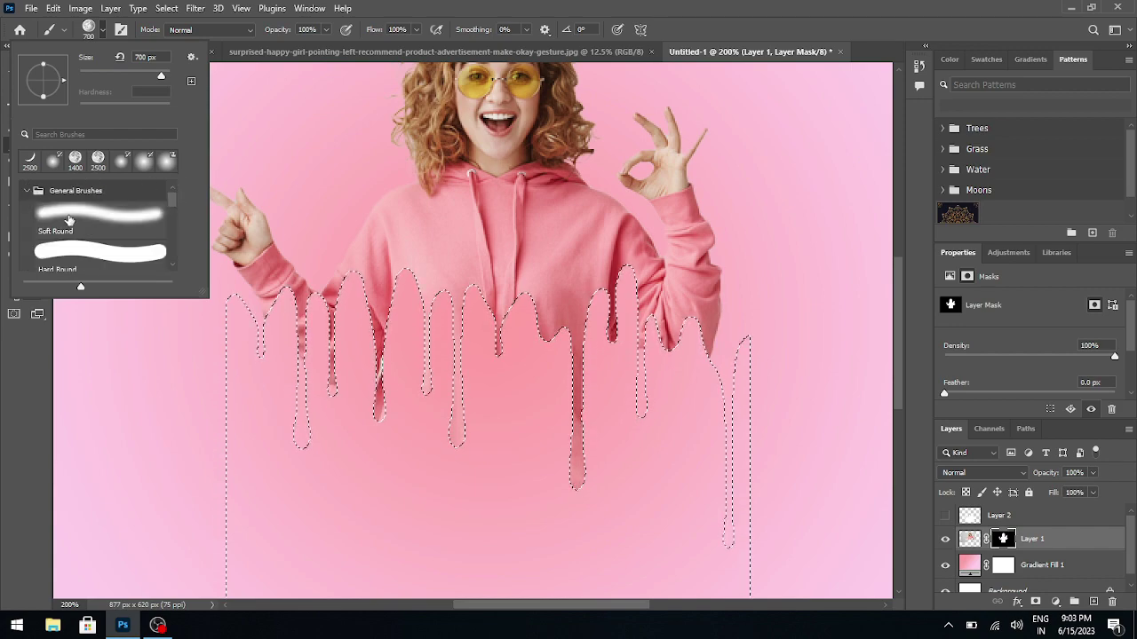
left_click(71, 218)
left_click(874, 18)
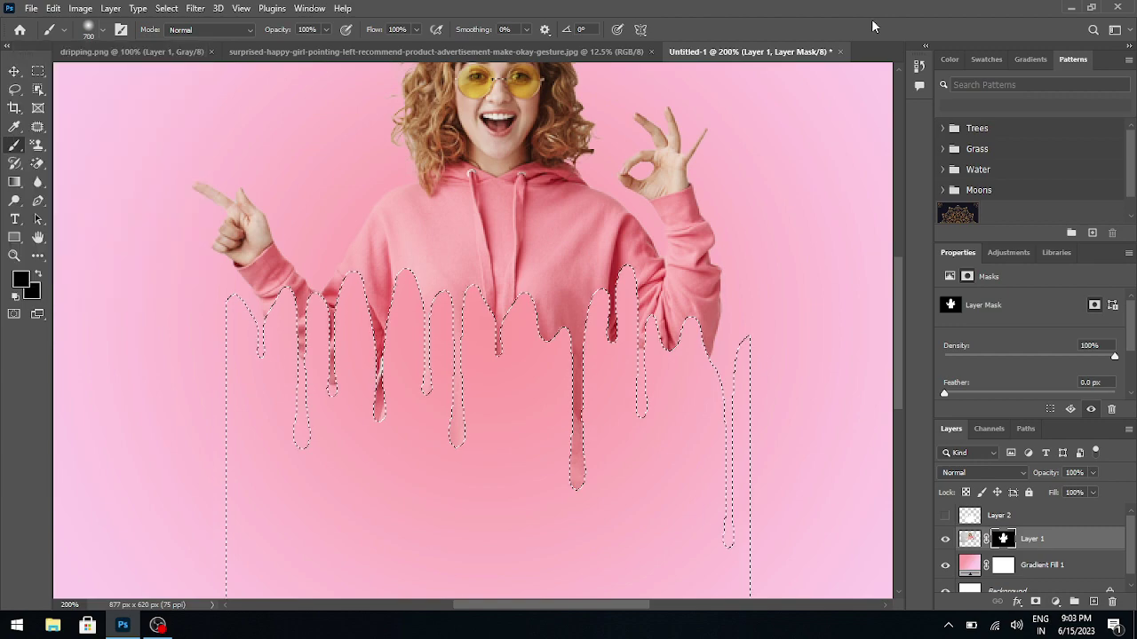
Deselect the drip outline and paint white on the mask to restore part of the right sleeve.
key("bracketleft")
key("bracketleft")
key("bracketleft")
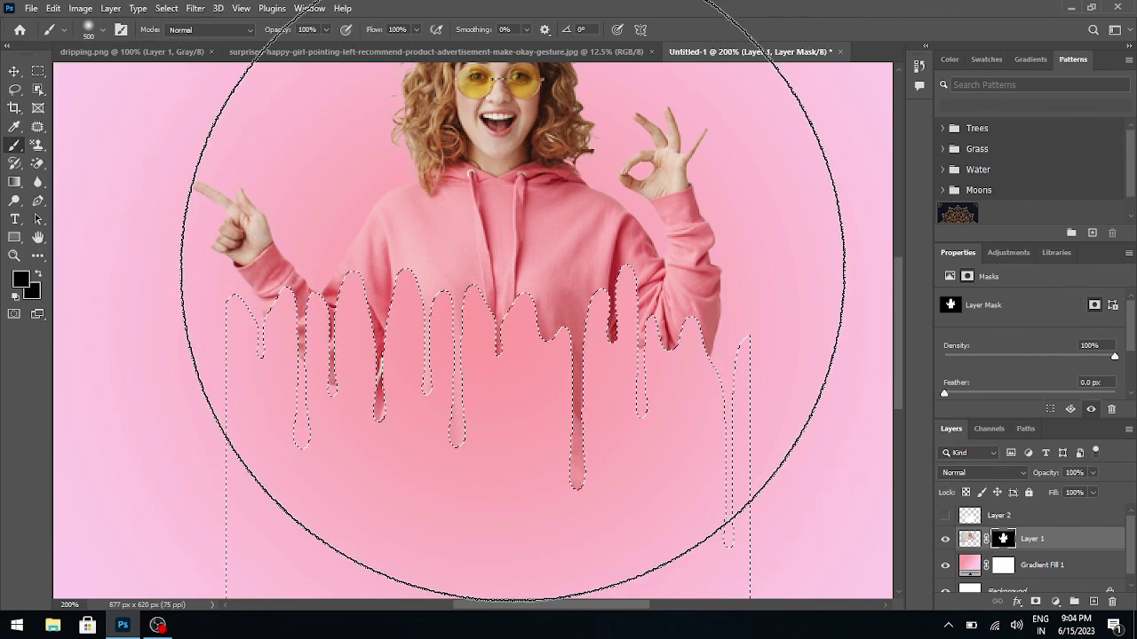
key("bracketleft")
key("bracketleft")
key("bracketleft")
key("bracketleft")
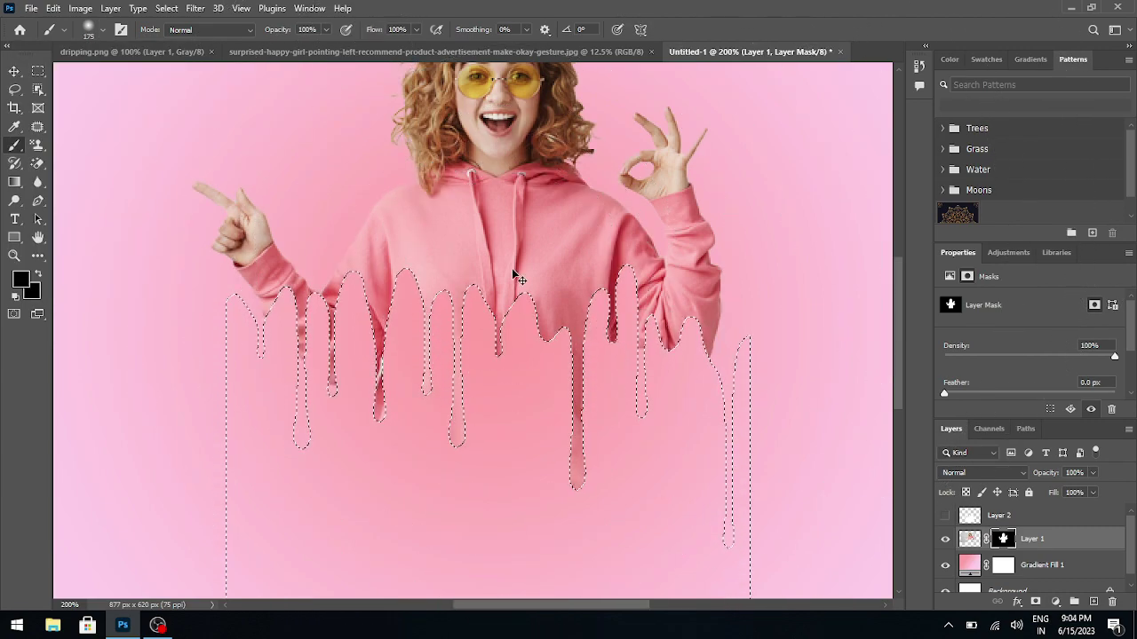
key("ctrl+d")
key("bracketleft")
key("bracketleft")
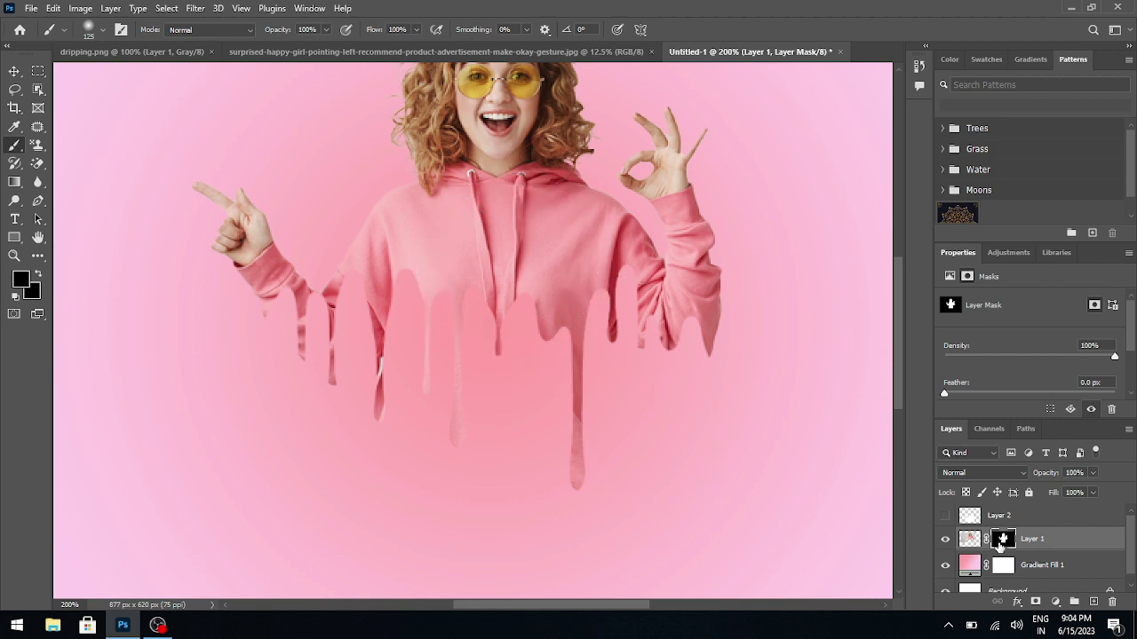
key("x")
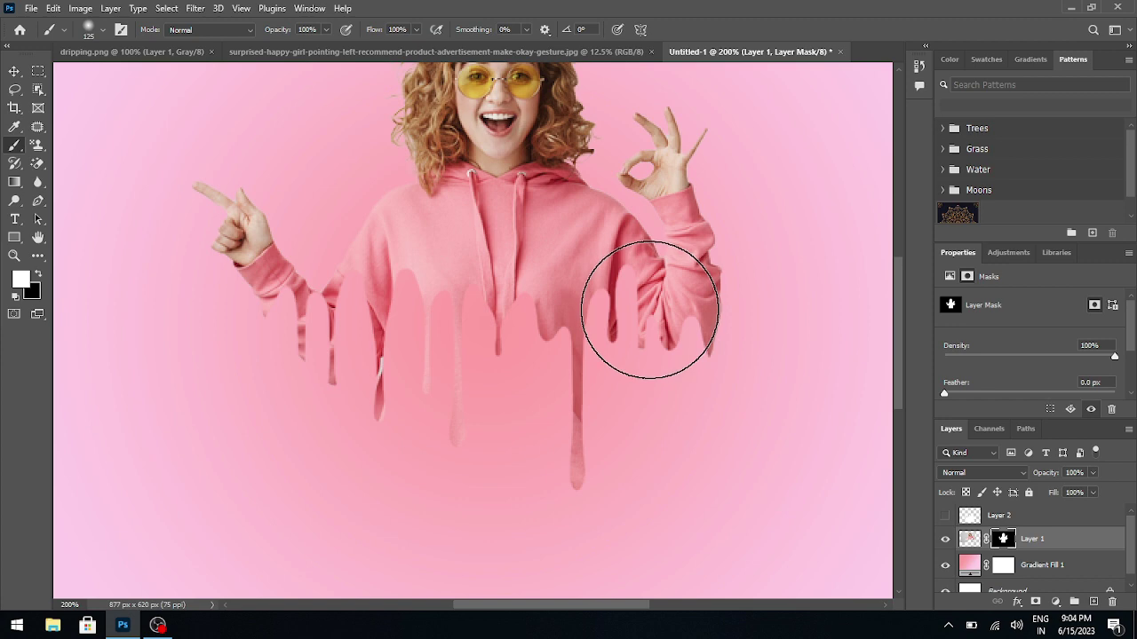
left_click_drag(657, 325, 713, 352)
With a 50 px black brush, hide stray drip tips, fade the sleeve edge, and zoom out.
key("bracketleft")
key("bracketleft")
key("bracketleft")
key("bracketleft")
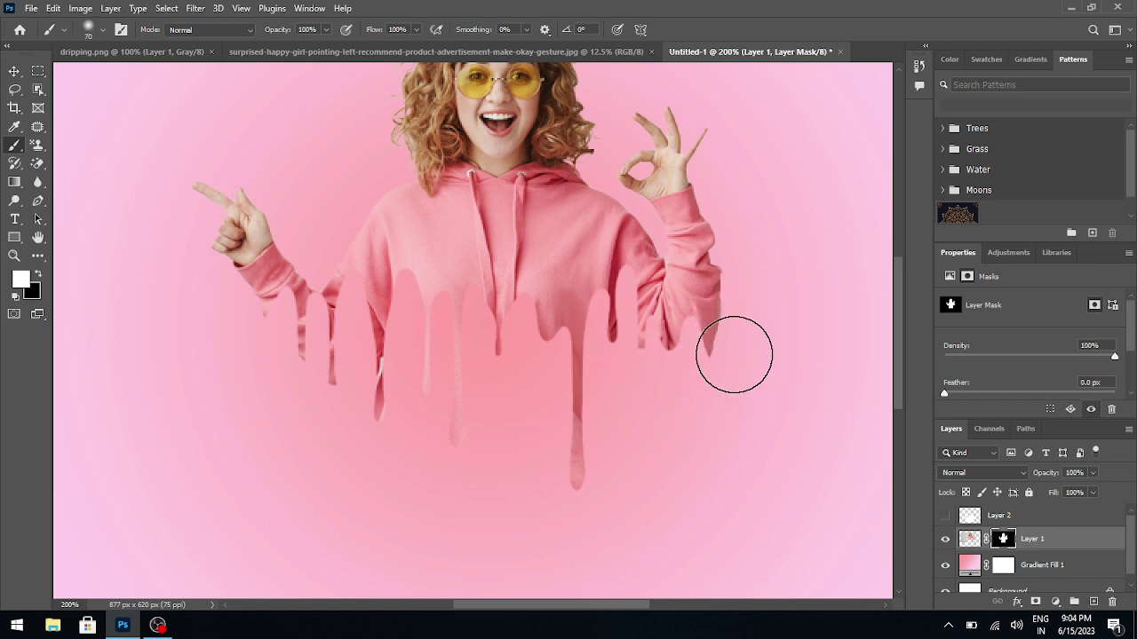
key("bracketleft")
key("bracketleft")
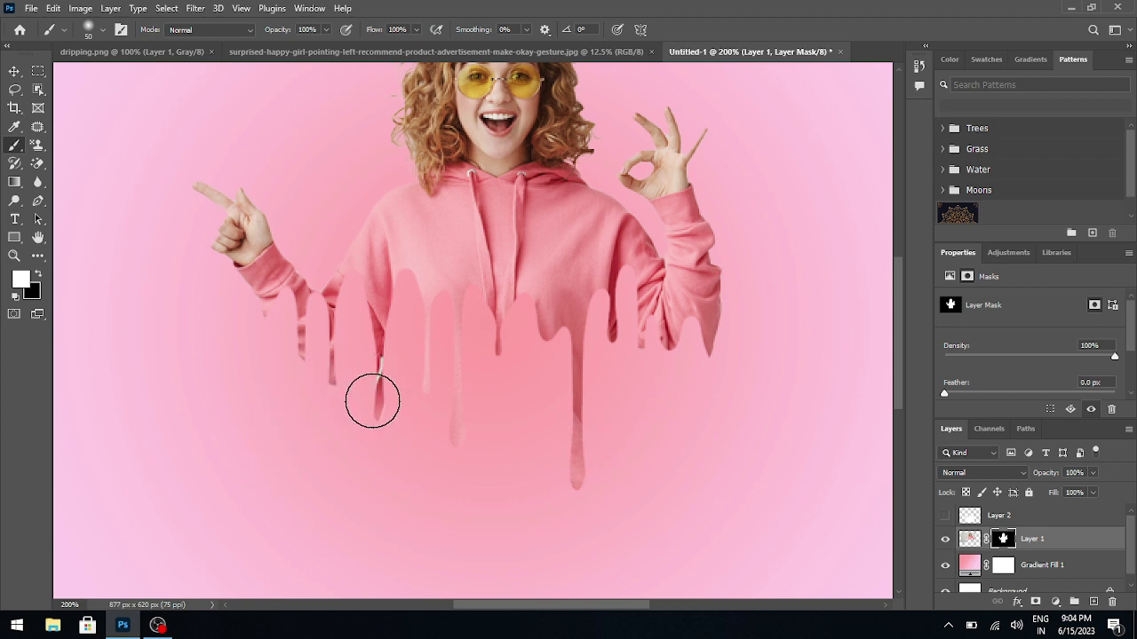
key("x")
left_click_drag(370, 399, 378, 411)
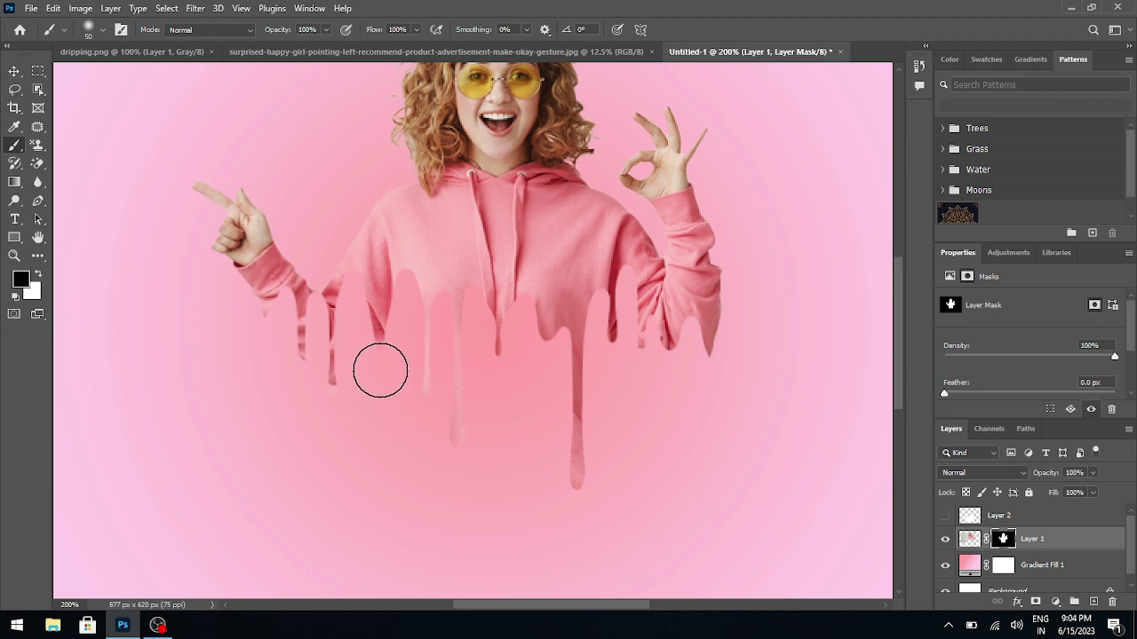
mouse_move(373, 388)
left_mouse_down()
mouse_move(377, 361)
mouse_move(381, 369)
left_mouse_up()
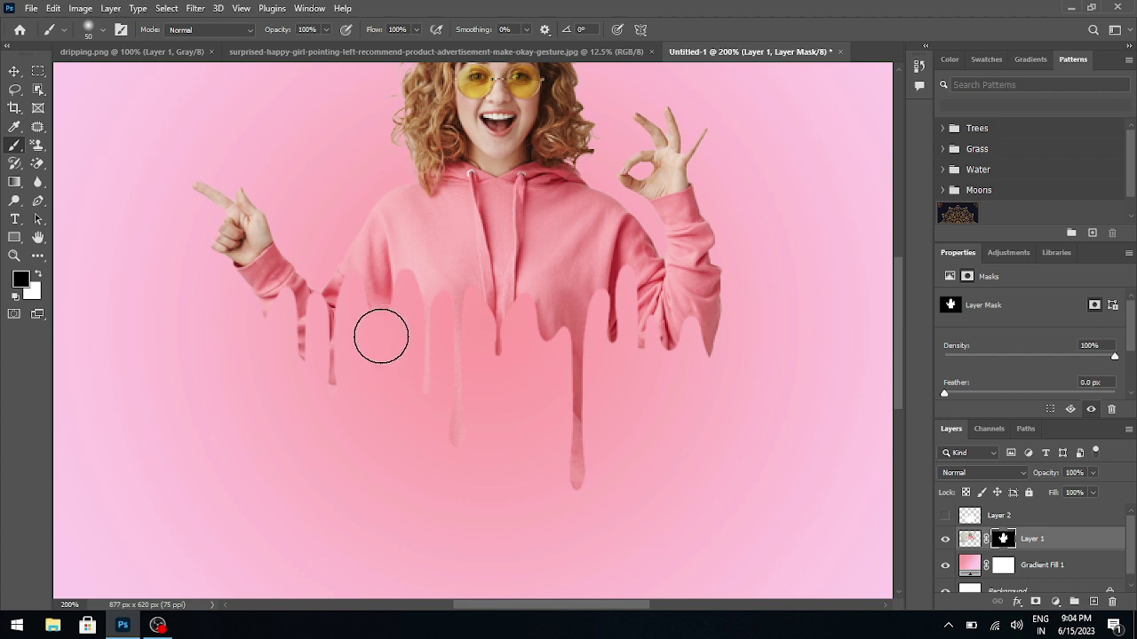
left_click_drag(718, 361, 715, 380)
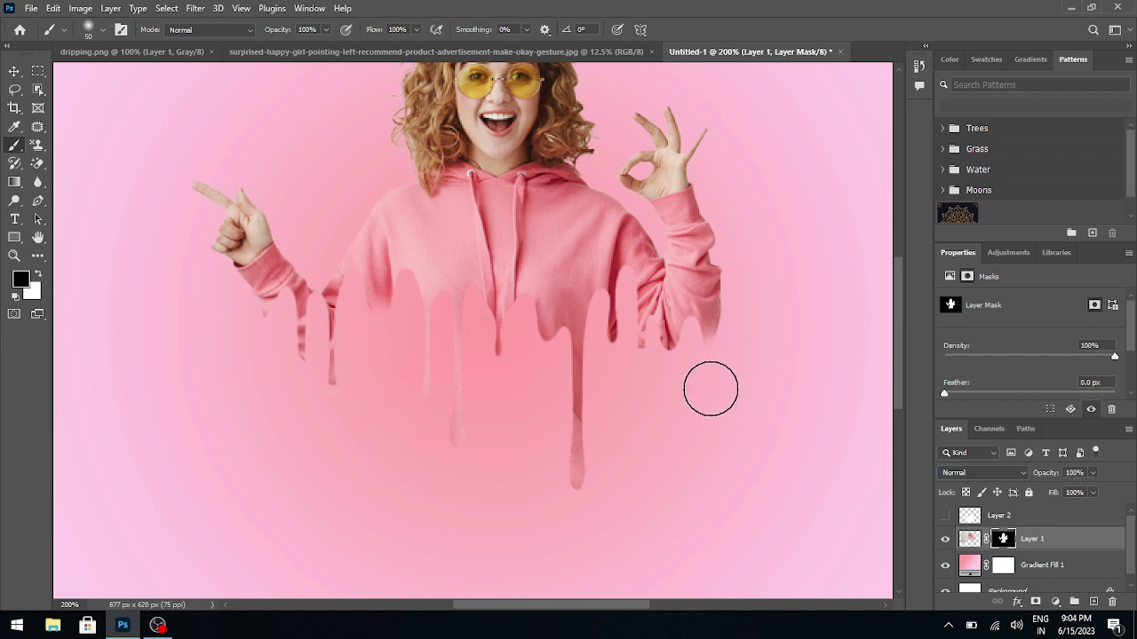
key("z")
left_click(696, 483, "alt")
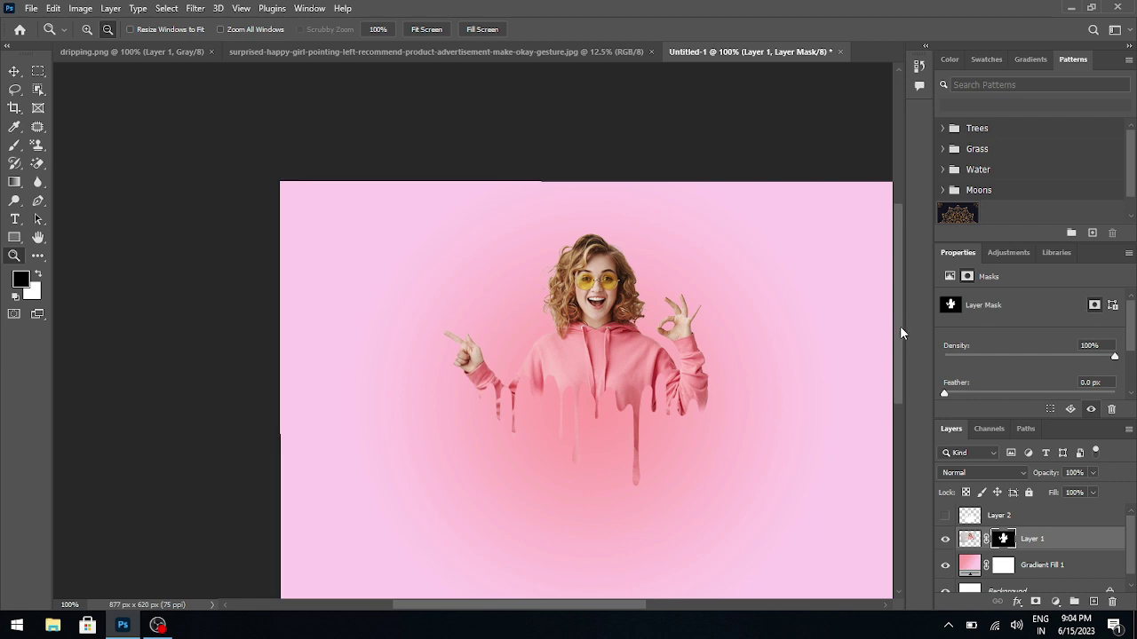
Toggle between Layer 1's pixels and mask, then bring up Layer 1's context menu.
left_click_drag(899, 325, 883, 358)
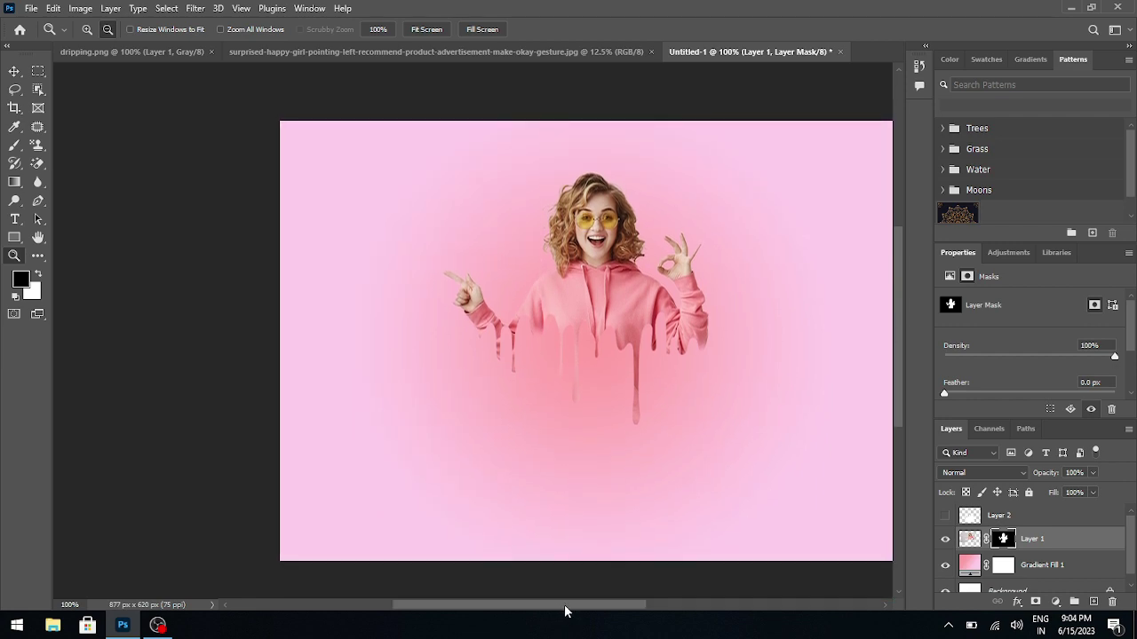
left_click_drag(564, 611, 586, 611)
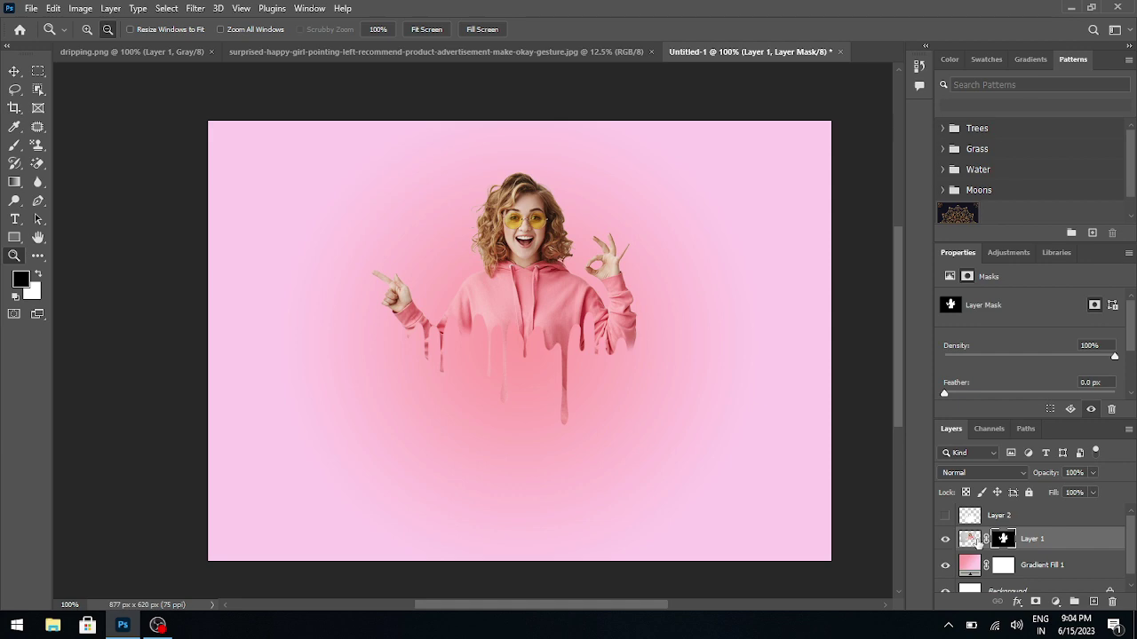
left_click(970, 540)
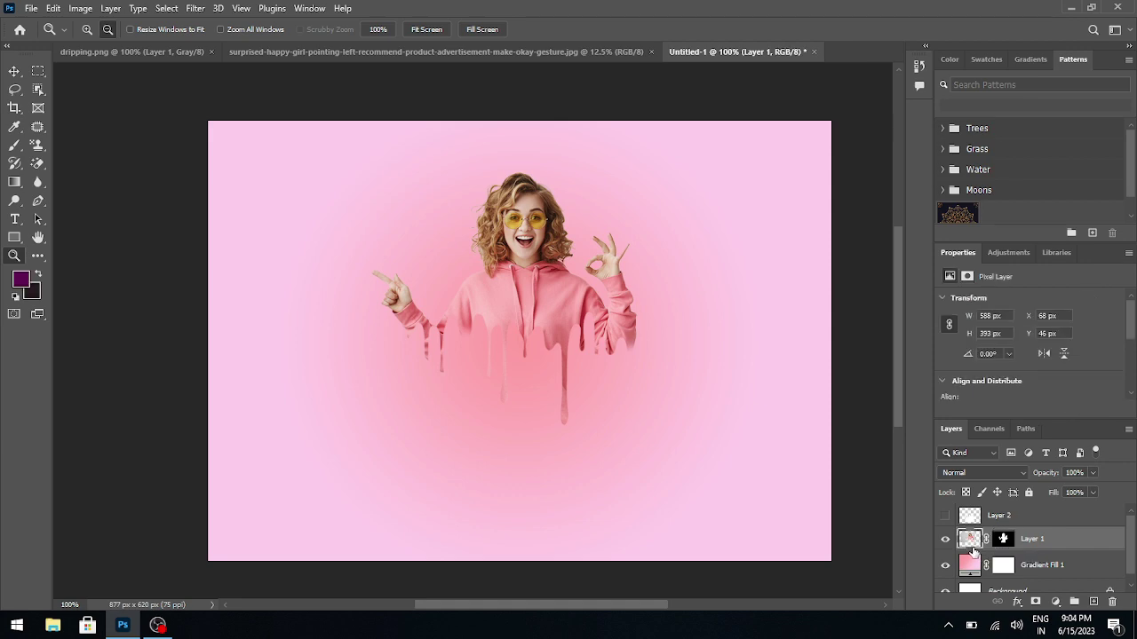
left_click(1003, 540)
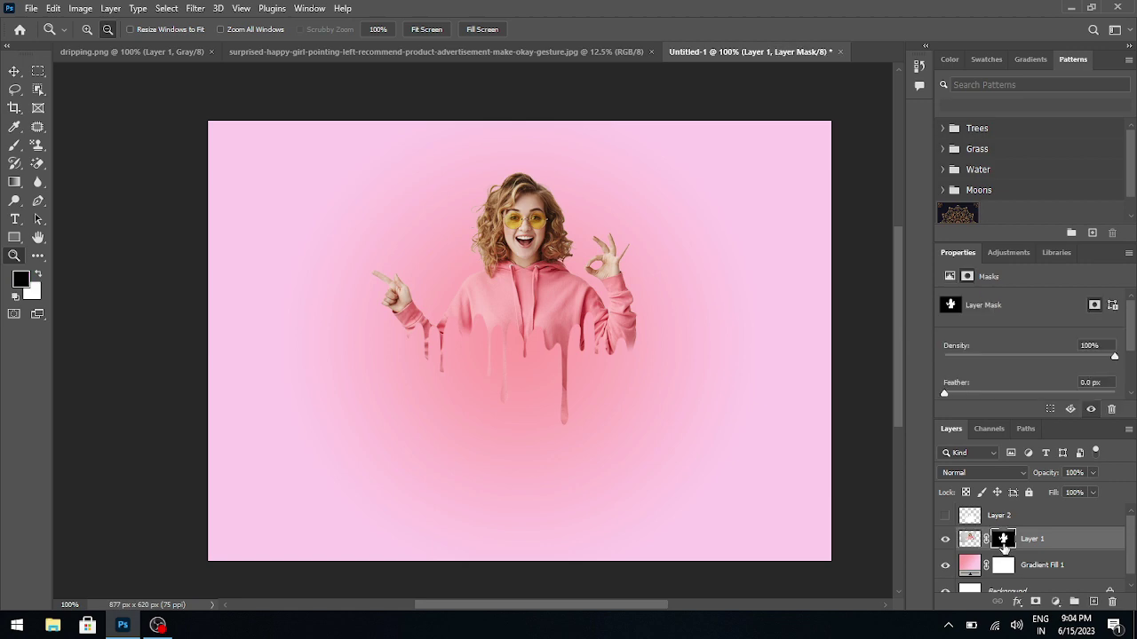
right_click(1003, 546)
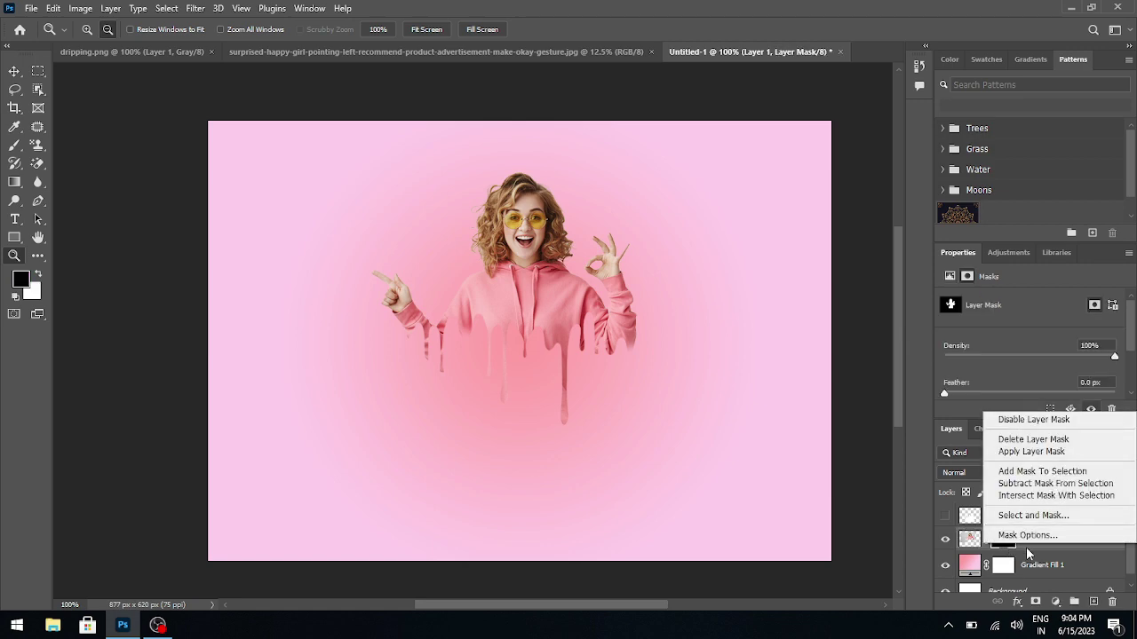
left_click(1026, 553)
right_click(1026, 552)
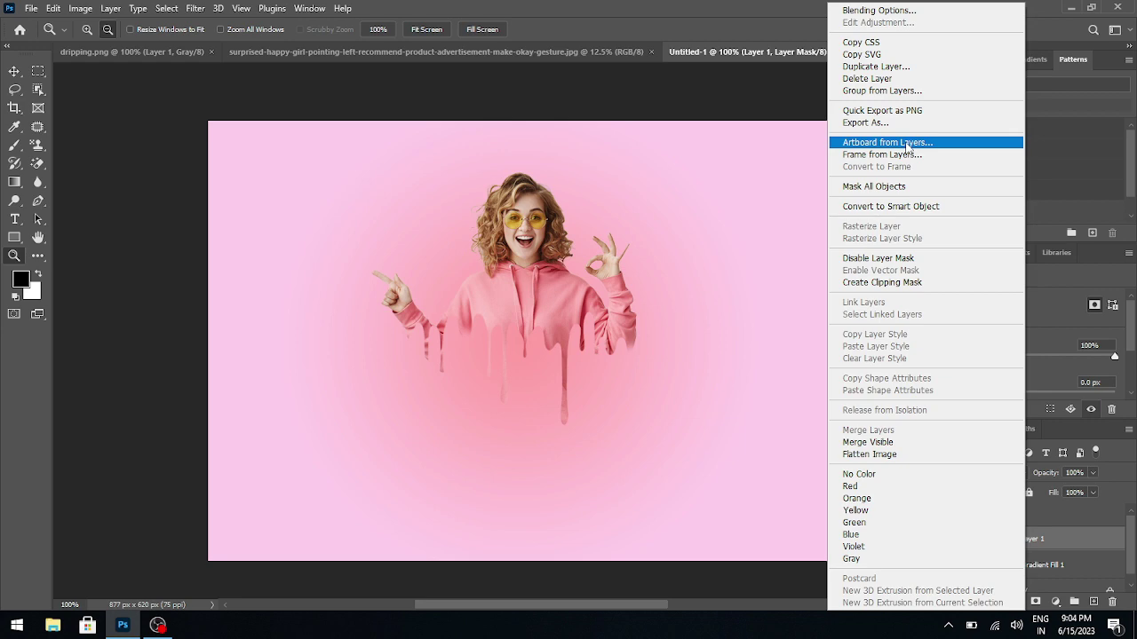
Add an Inner Bevel & Emboss to Layer 1 with Smooth technique, 178% depth and 5 px size.
left_click(870, 13)
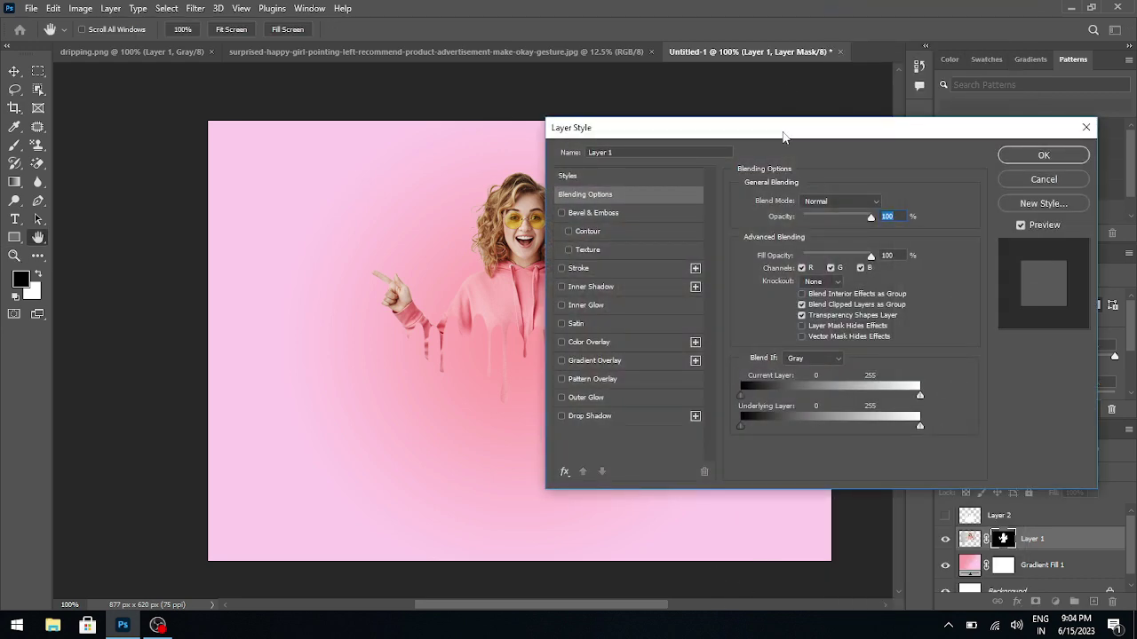
left_click_drag(783, 136, 999, 260)
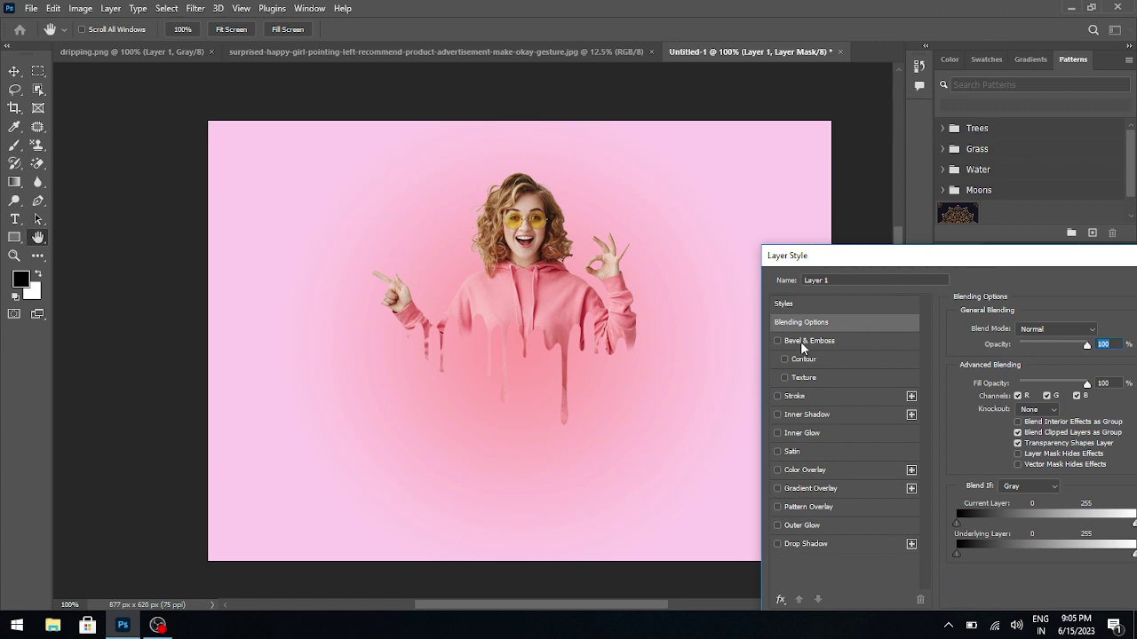
left_click(800, 341)
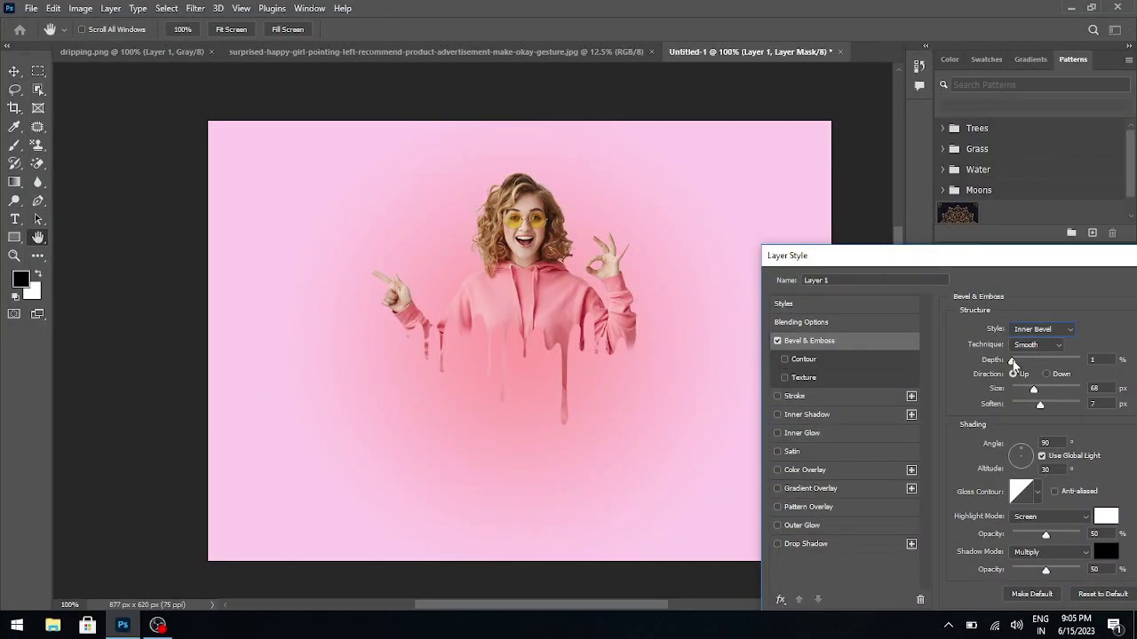
left_click_drag(1012, 364, 1013, 364)
left_click(1036, 344)
left_click(1030, 358)
mouse_move(1035, 392)
left_mouse_down()
mouse_move(1011, 376)
mouse_move(1028, 362)
mouse_move(1015, 393)
left_mouse_up()
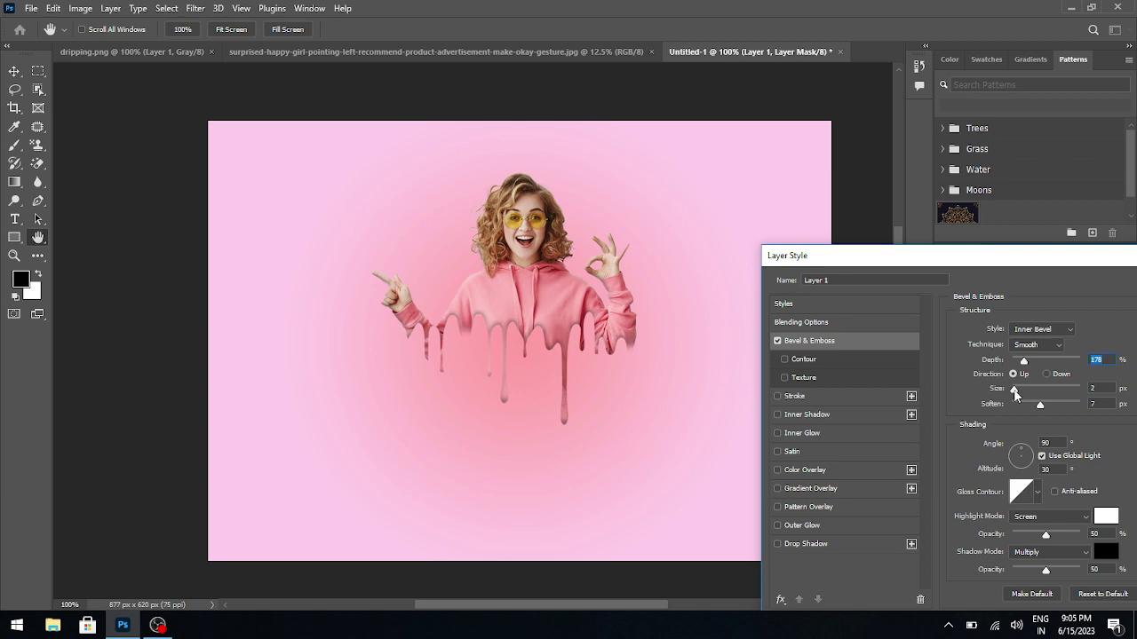
left_click_drag(1015, 394, 1018, 394)
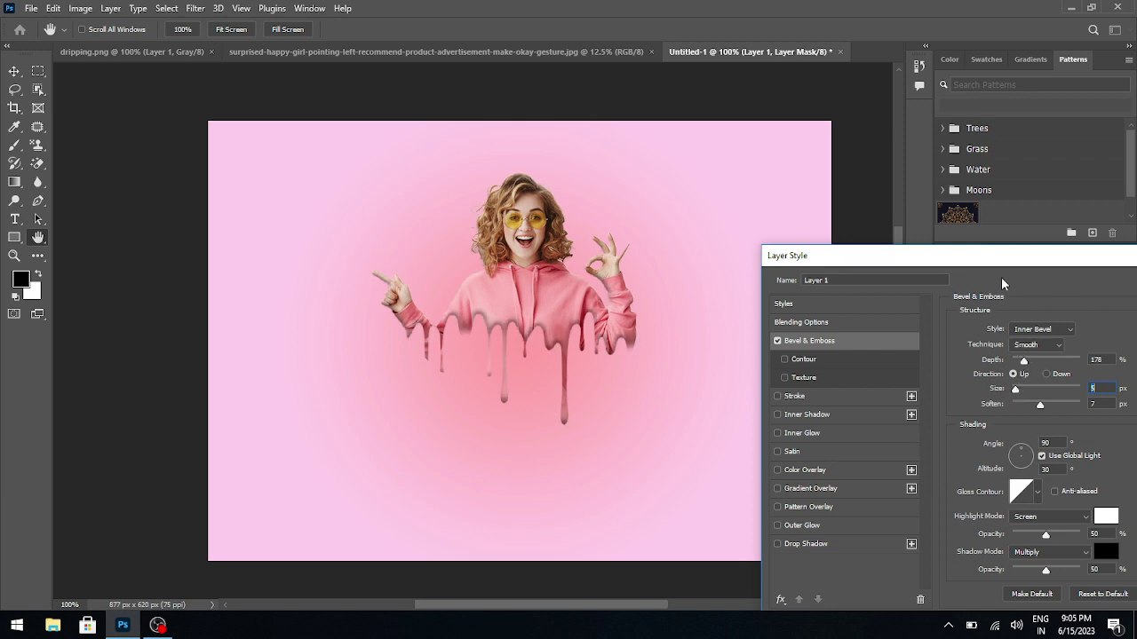
mouse_move(1001, 255)
left_mouse_down()
mouse_move(970, 226)
mouse_move(930, 219)
left_mouse_up()
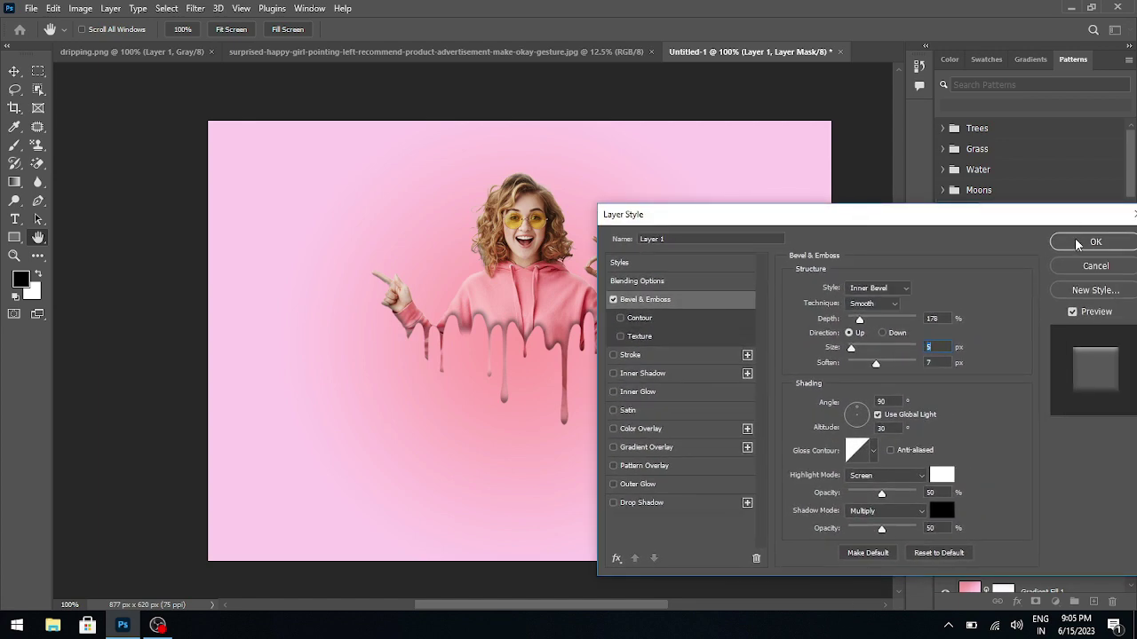
left_click(1076, 243)
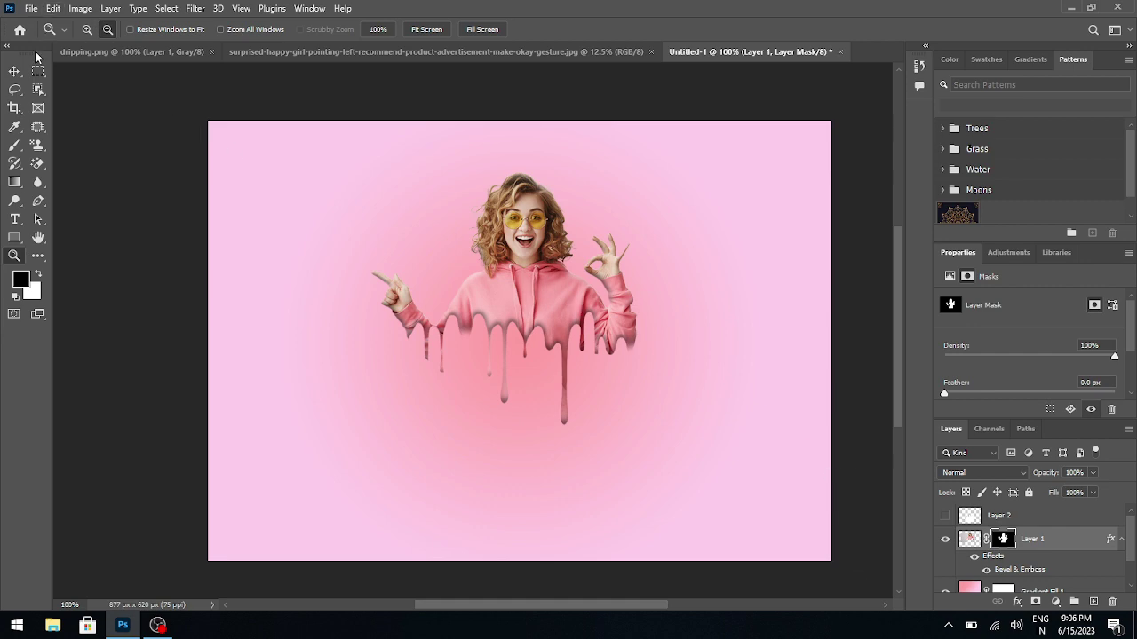
With the Brush tool, import the 20 Paint Splash Brushes ABR from Downloads > 20_Paint_Splash > vol.7.
left_click(15, 78)
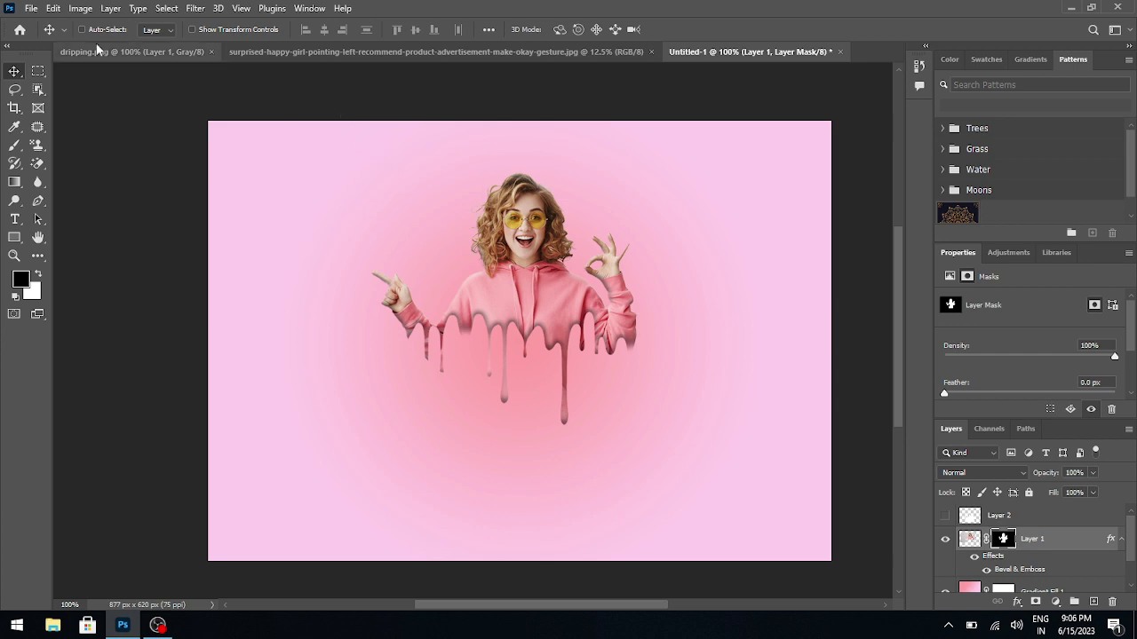
left_click(14, 145)
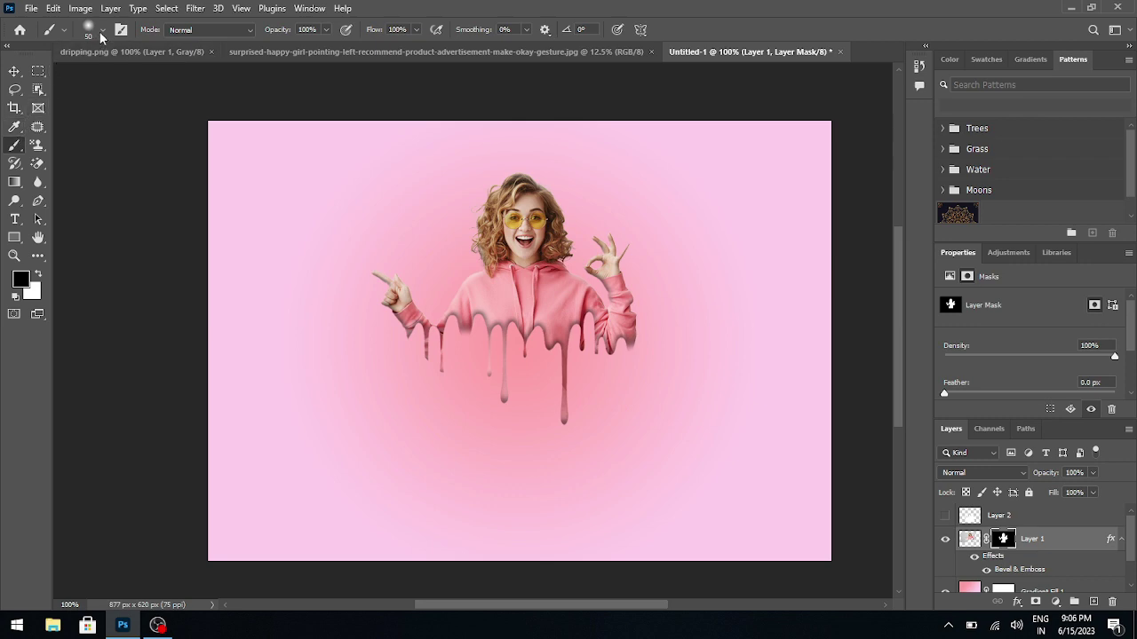
left_click(103, 30)
left_click(191, 57)
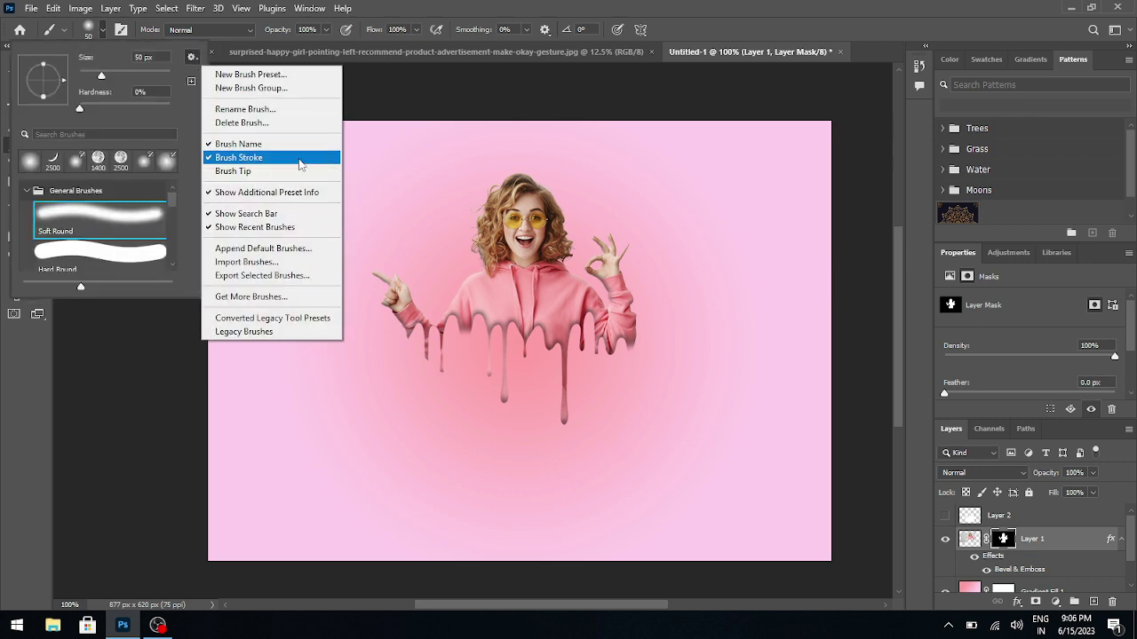
left_click(271, 264)
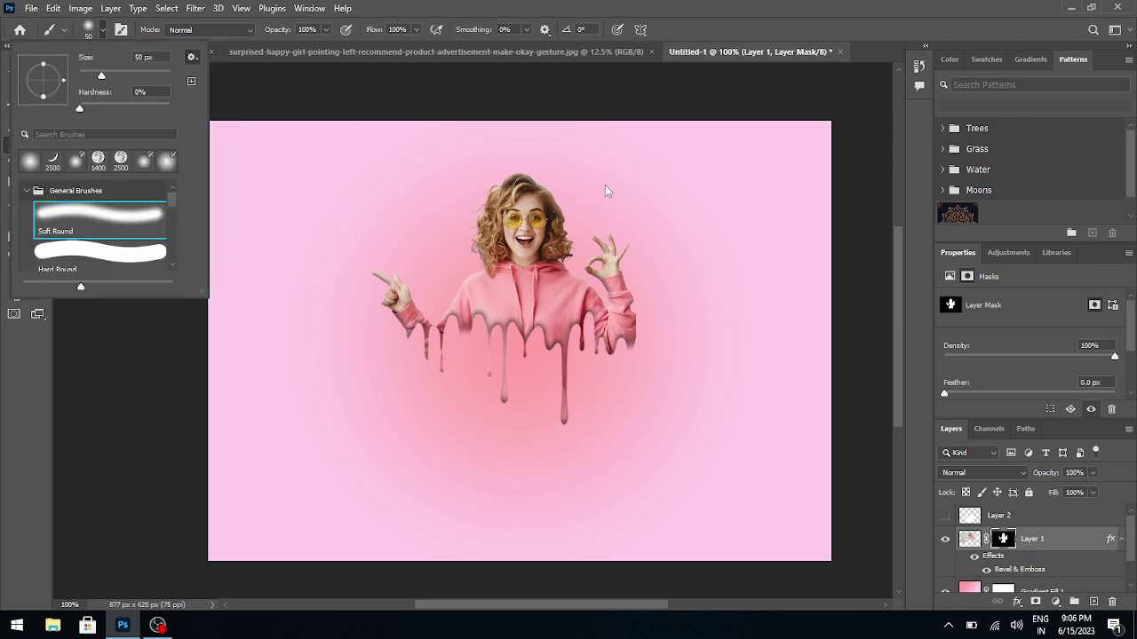
left_click_drag(391, 55, 1027, 182)
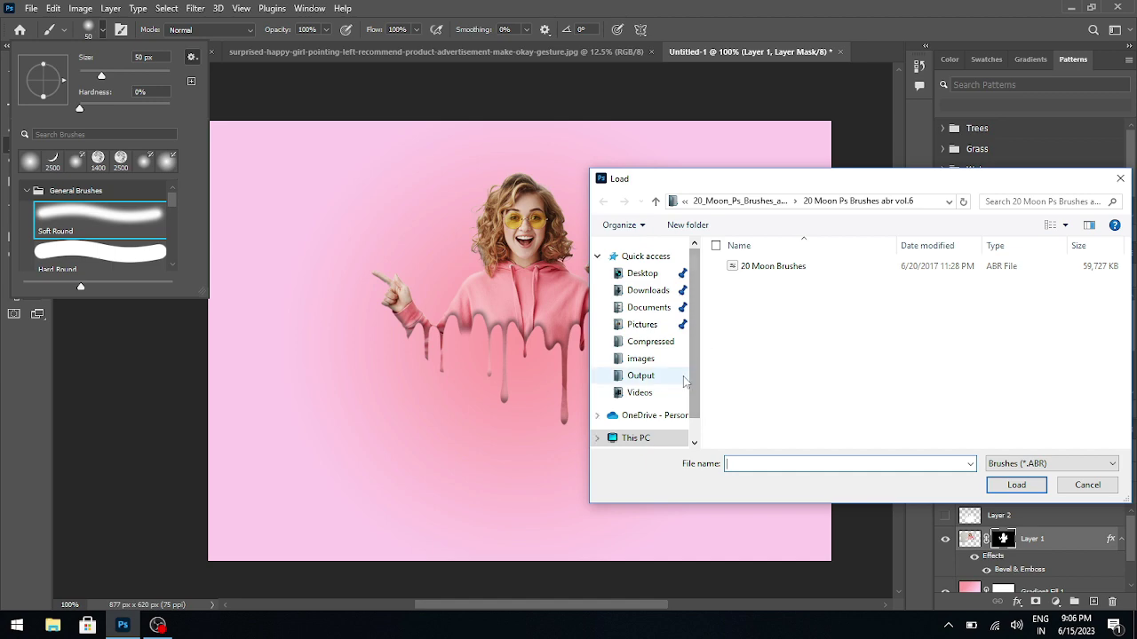
left_click(653, 293)
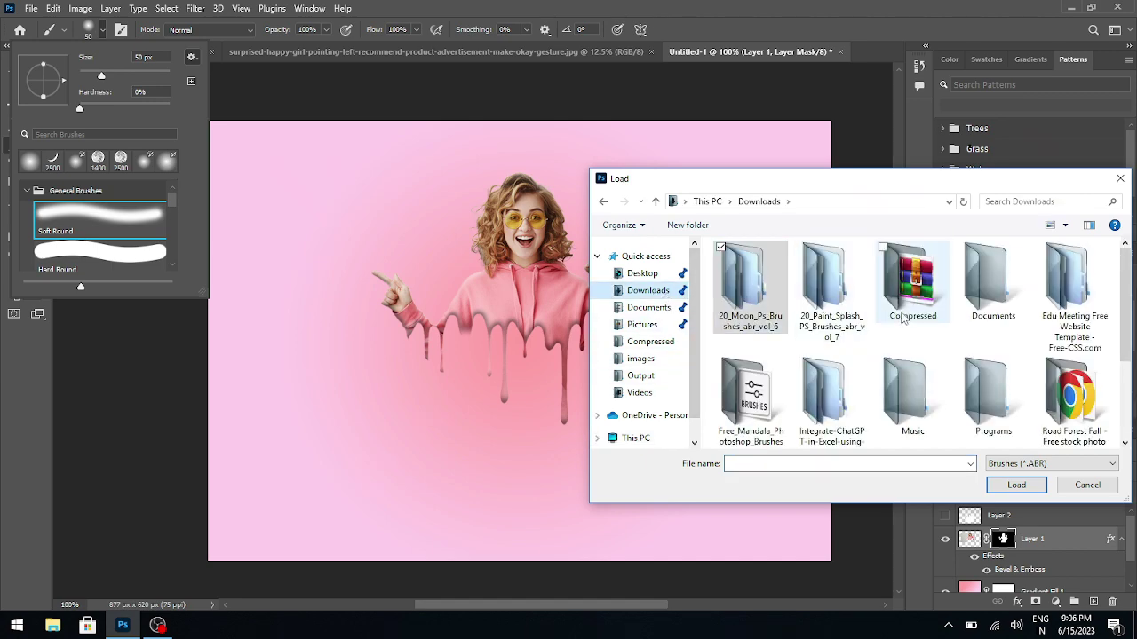
left_click(833, 327)
double_click(833, 327)
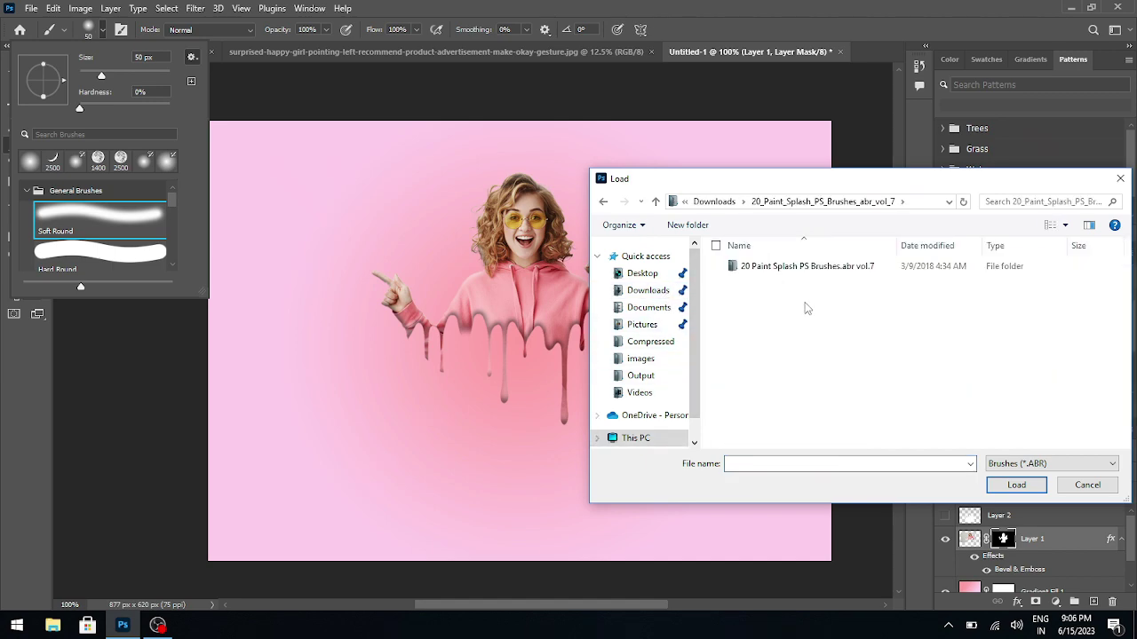
double_click(804, 266)
left_click(786, 267)
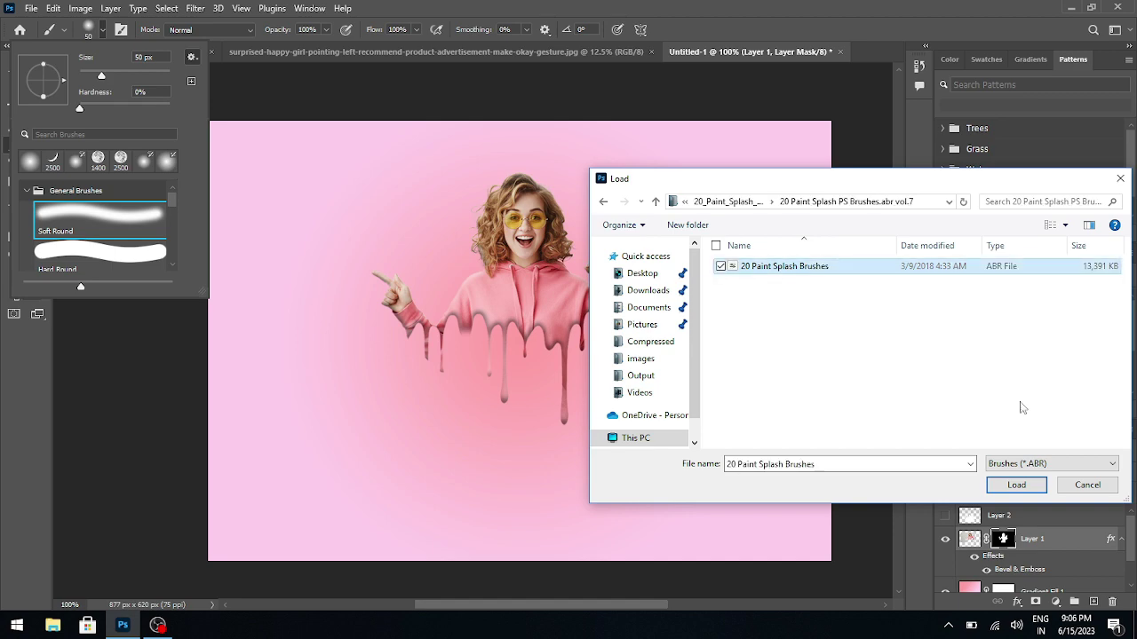
left_click(1016, 485)
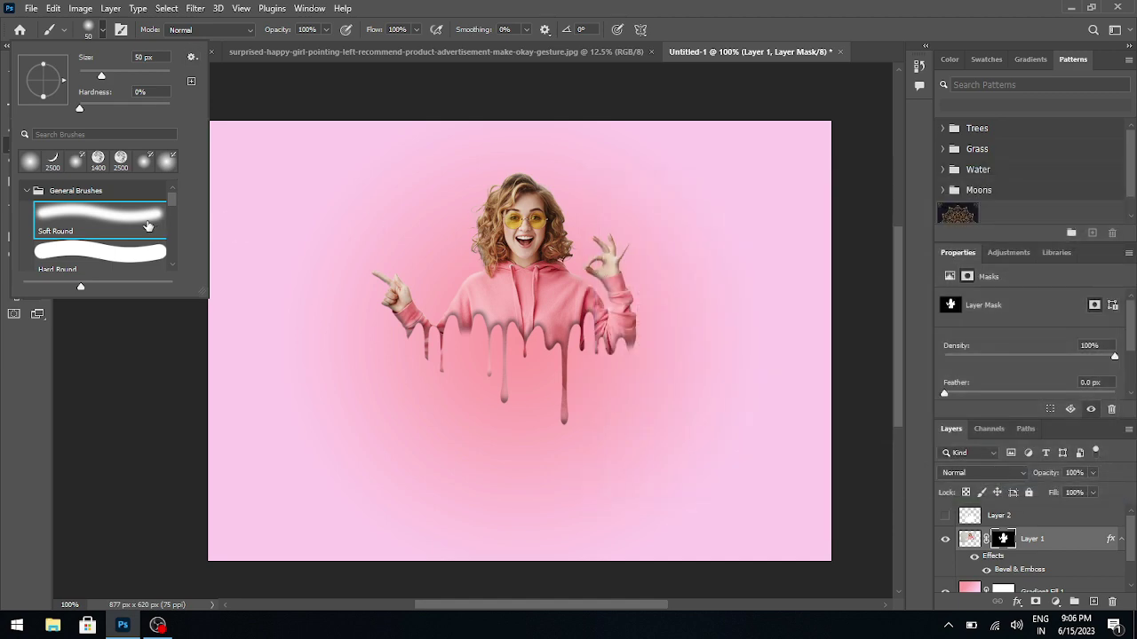
Choose the Paint Splash 2 brush from the 20 Paint Splash Brushes set.
left_click(28, 191)
scroll(170, 265, "down", 1)
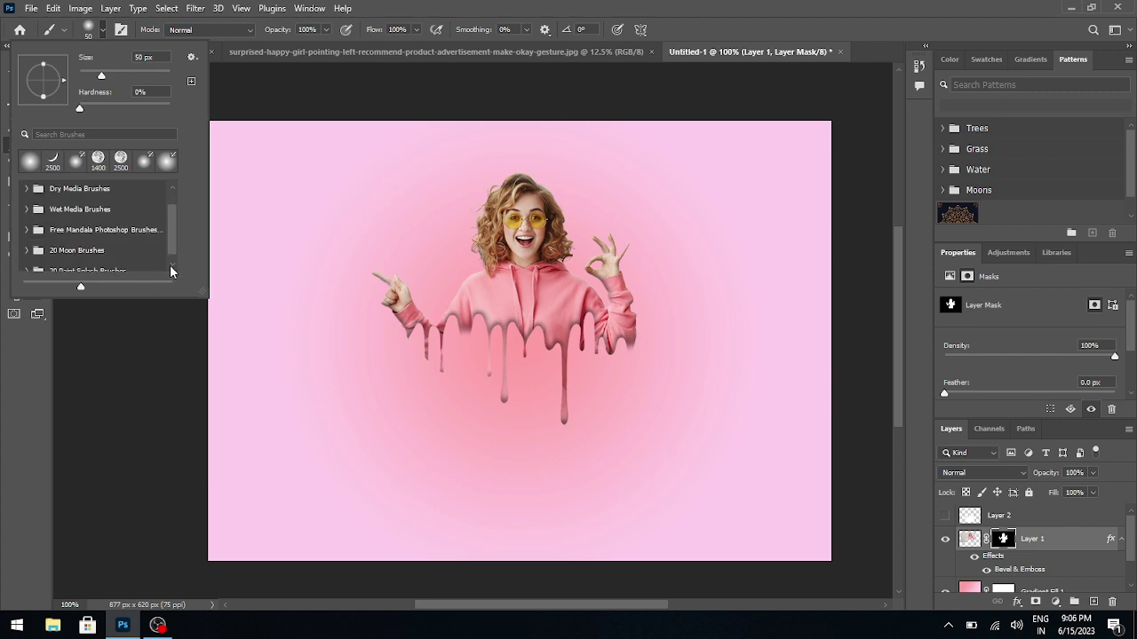
scroll(170, 265, "down", 2)
left_click(27, 262)
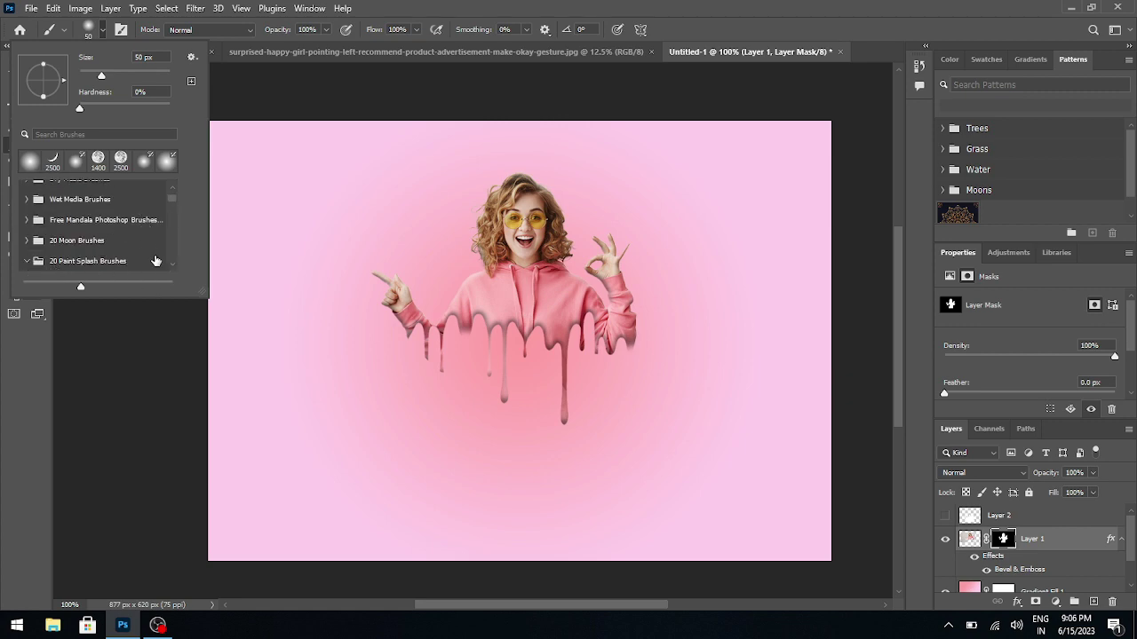
scroll(171, 268, "down", 1)
scroll(171, 268, "down", 1)
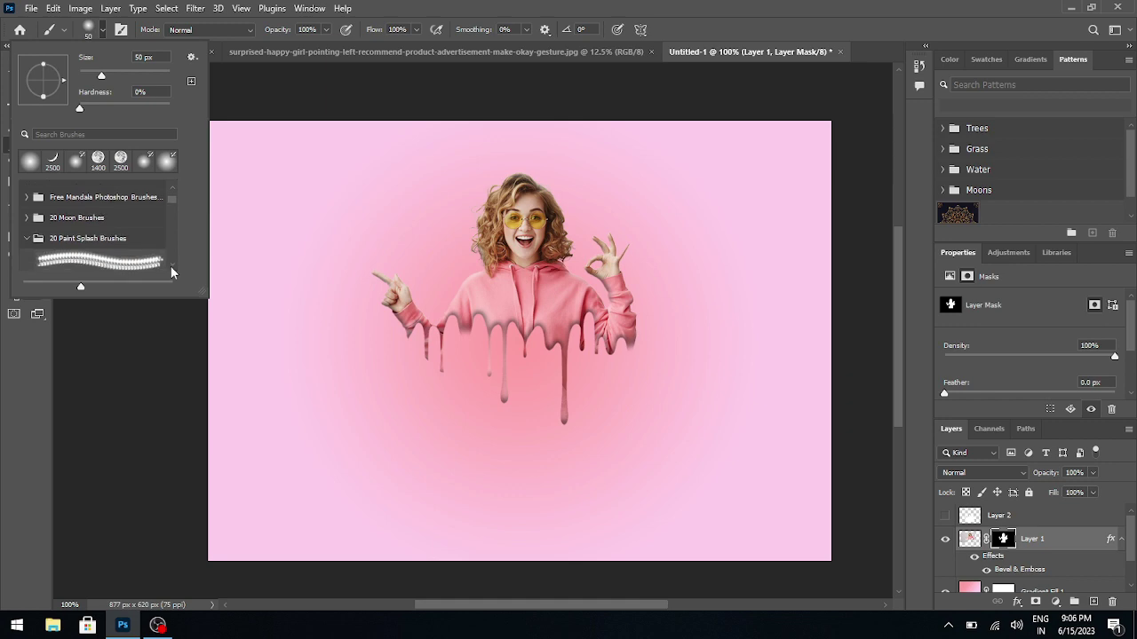
scroll(171, 268, "down", 1)
scroll(172, 269, "down", 1)
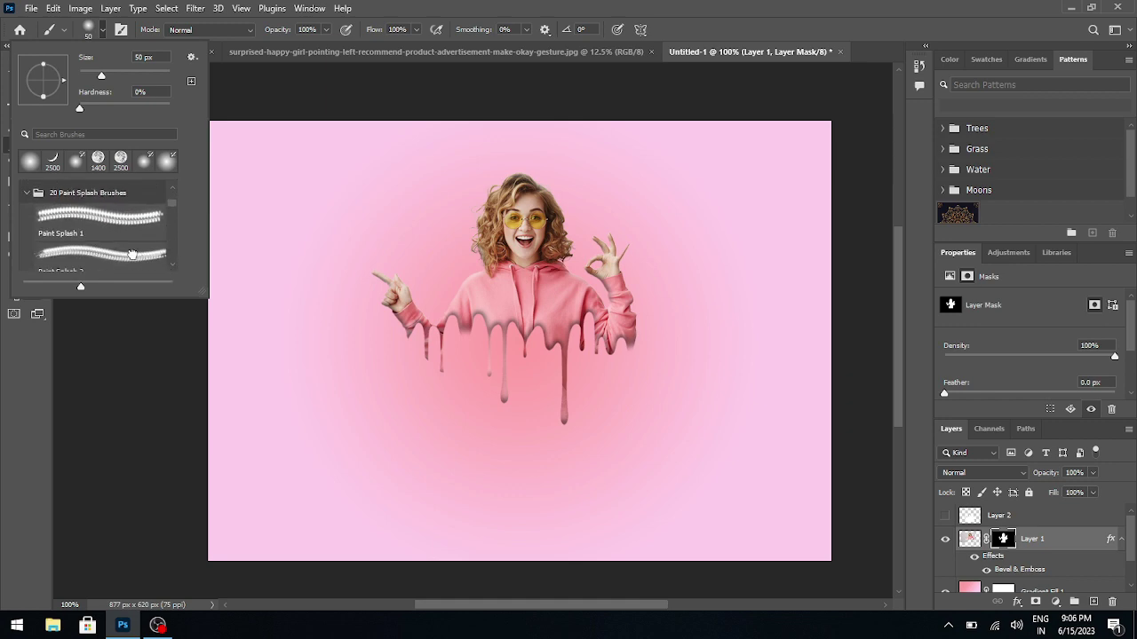
left_click(130, 253)
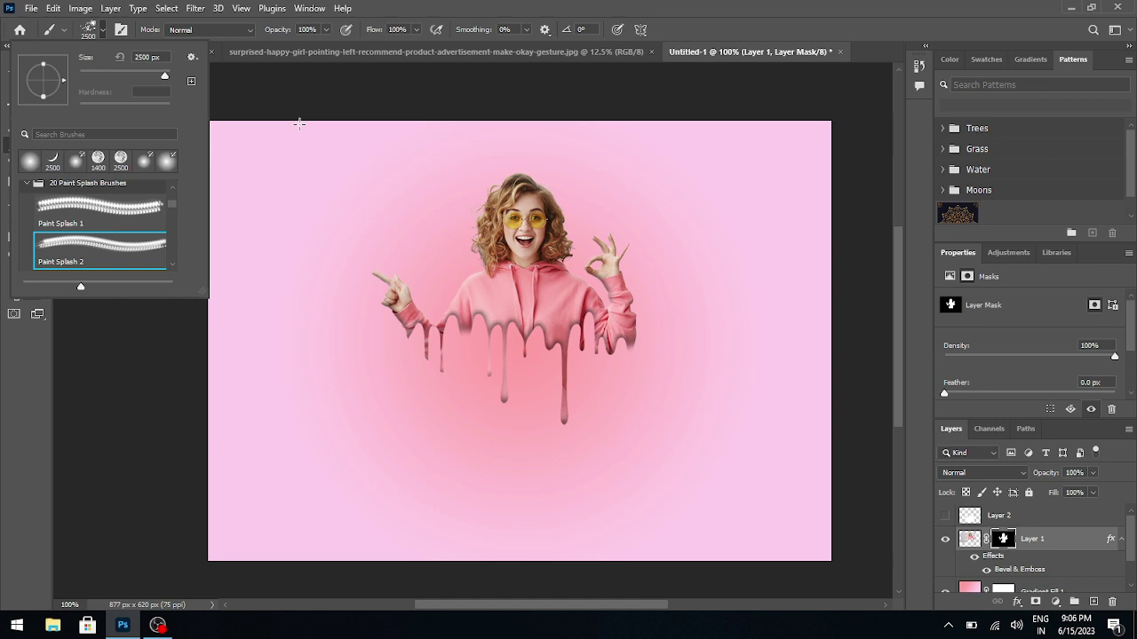
left_click(789, 7)
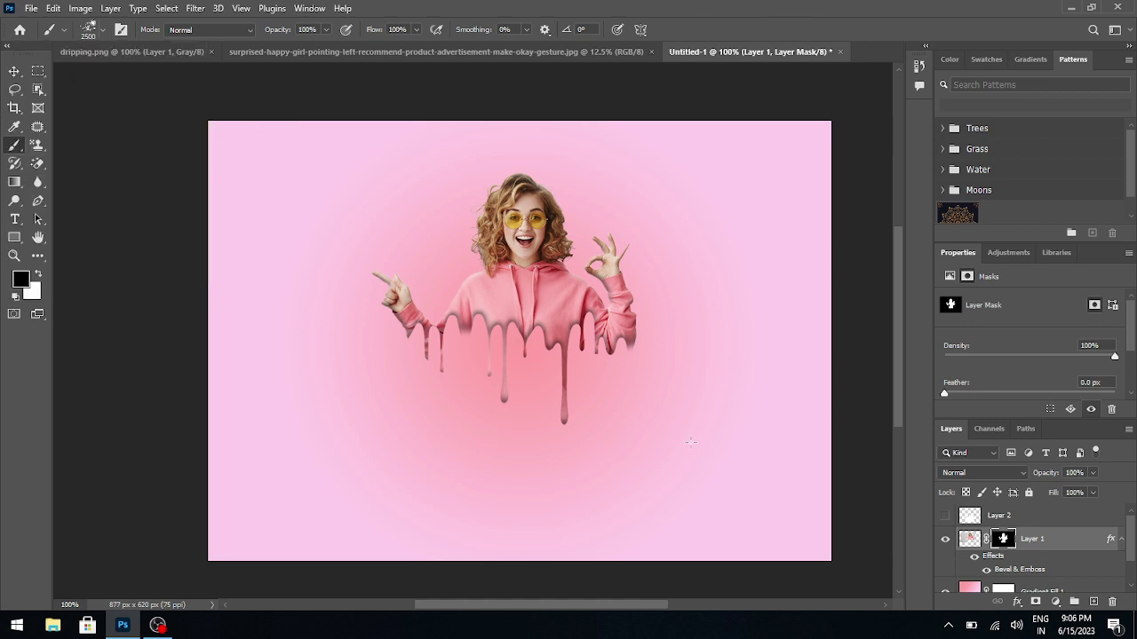
Add a new layer above Layer 2 and shrink the splash brush to 800.
left_click(1030, 516)
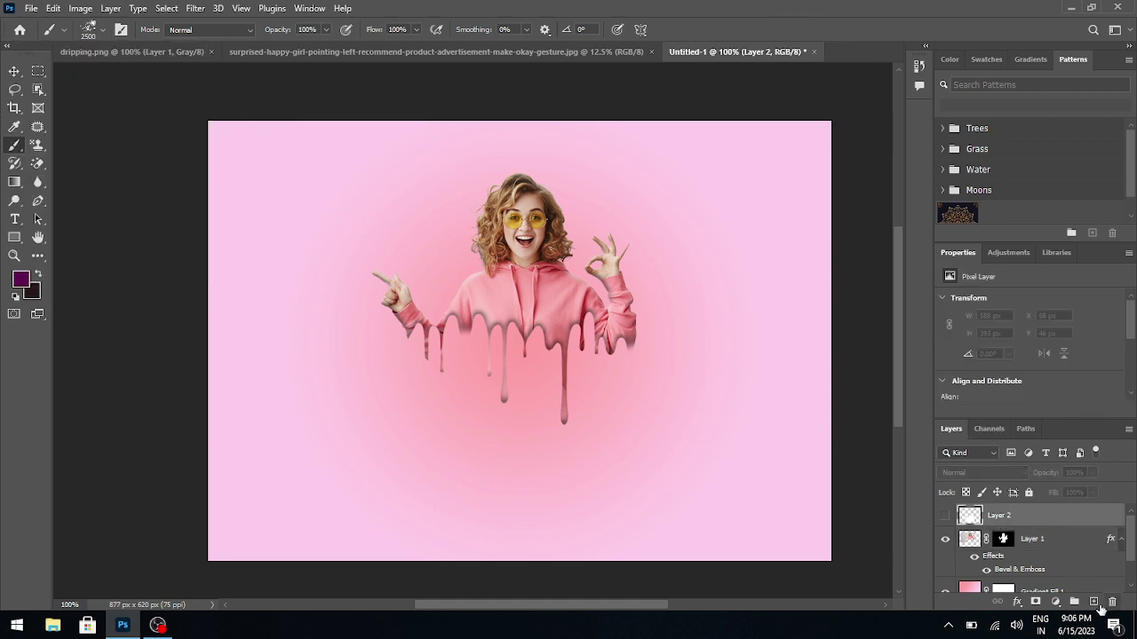
left_click(1093, 602)
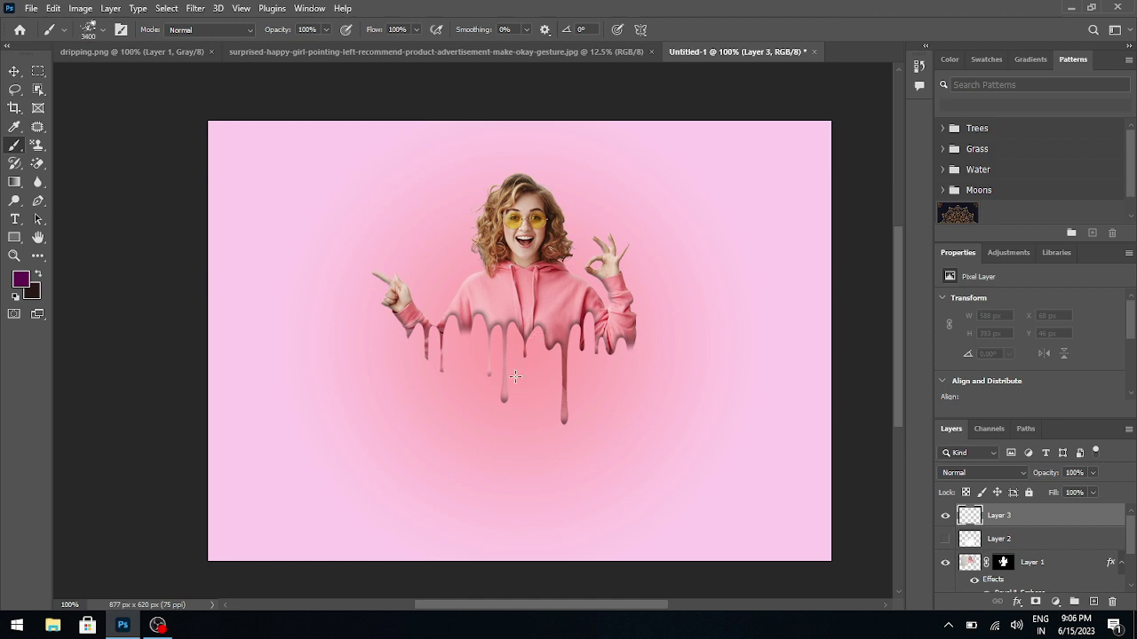
key("bracketleft")
key("bracketleft")
key("bracketleft")
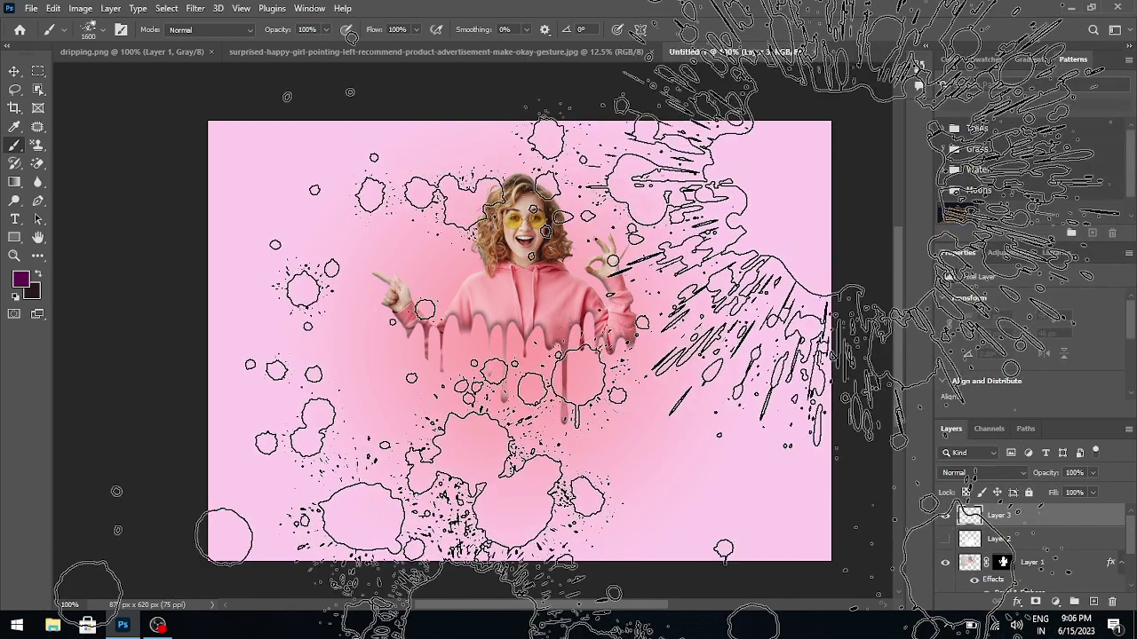
key("bracketleft")
key("bracketleft")
key("bracketleft")
key("bracketleft")
key("bracketleft")
key("bracketleft")
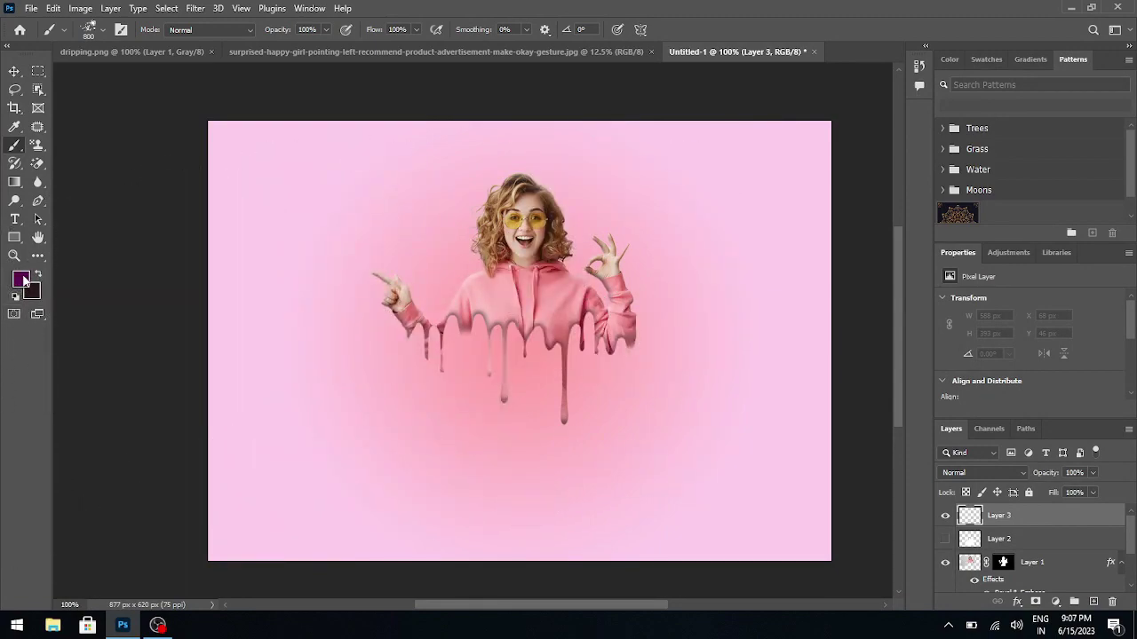
Set the foreground to red ff0024, stamp large splashes, and add an empty Layer 4.
left_click(26, 278)
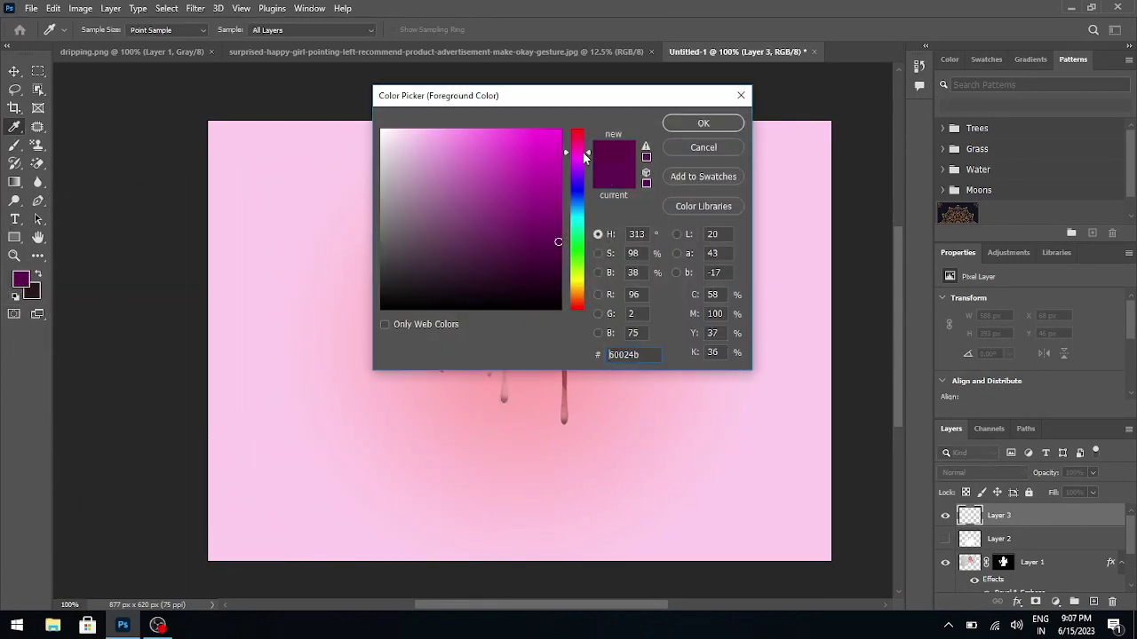
mouse_move(592, 154)
left_mouse_down()
mouse_move(588, 133)
mouse_move(567, 121)
left_mouse_up()
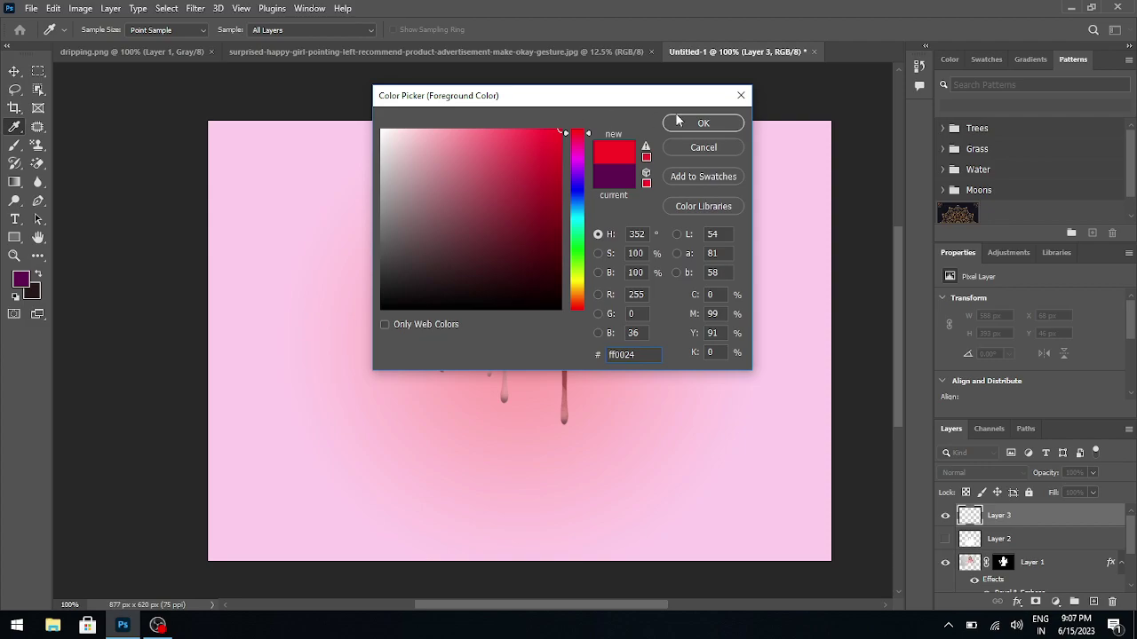
left_click(703, 124)
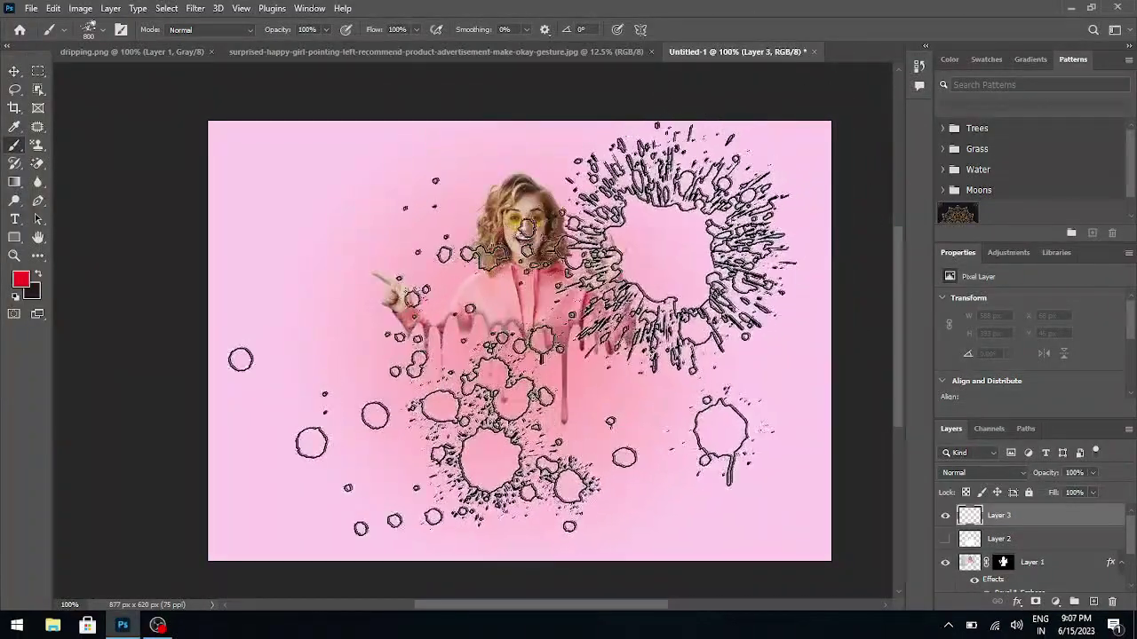
left_click(511, 329)
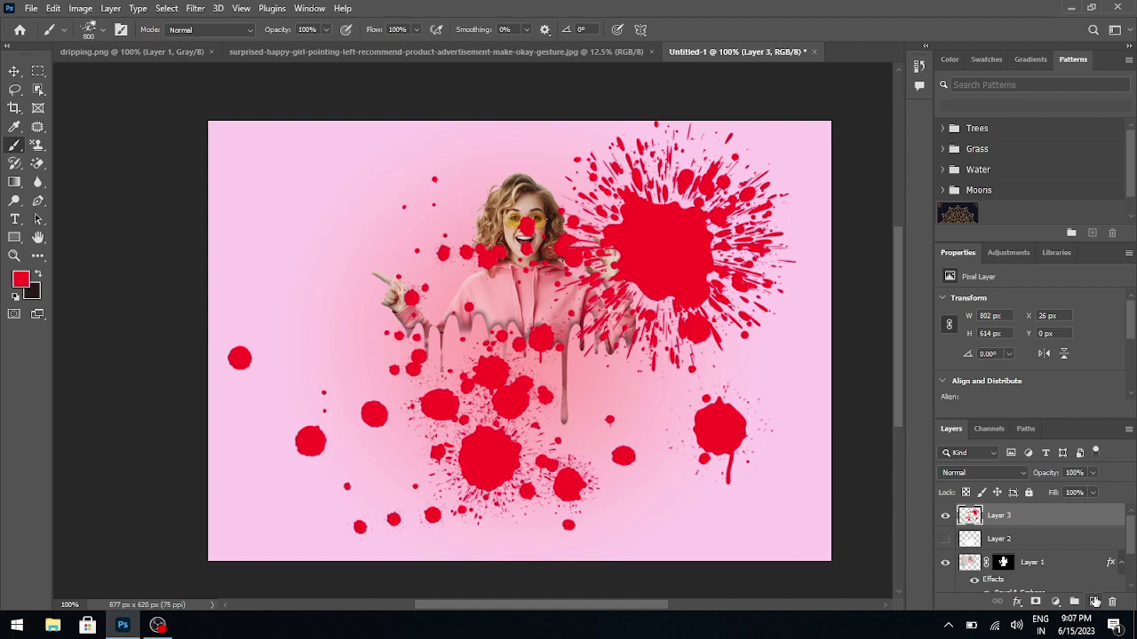
left_click(1095, 602)
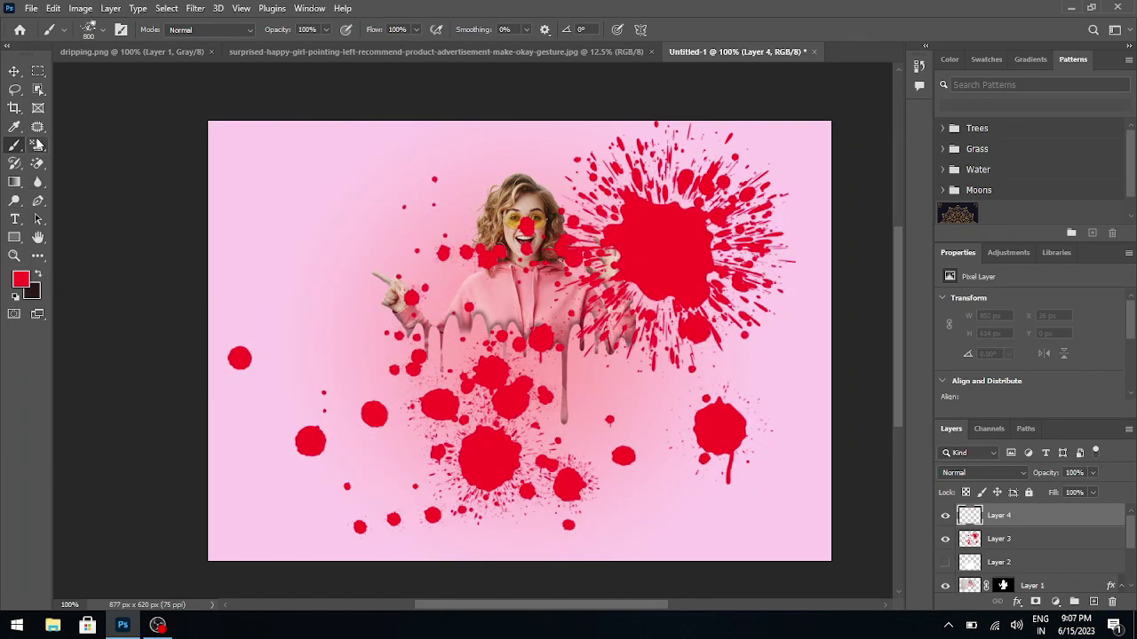
Choose the Paint Splash 3 brush and resize it to 700.
left_click(102, 30)
scroll(171, 265, "down", 1)
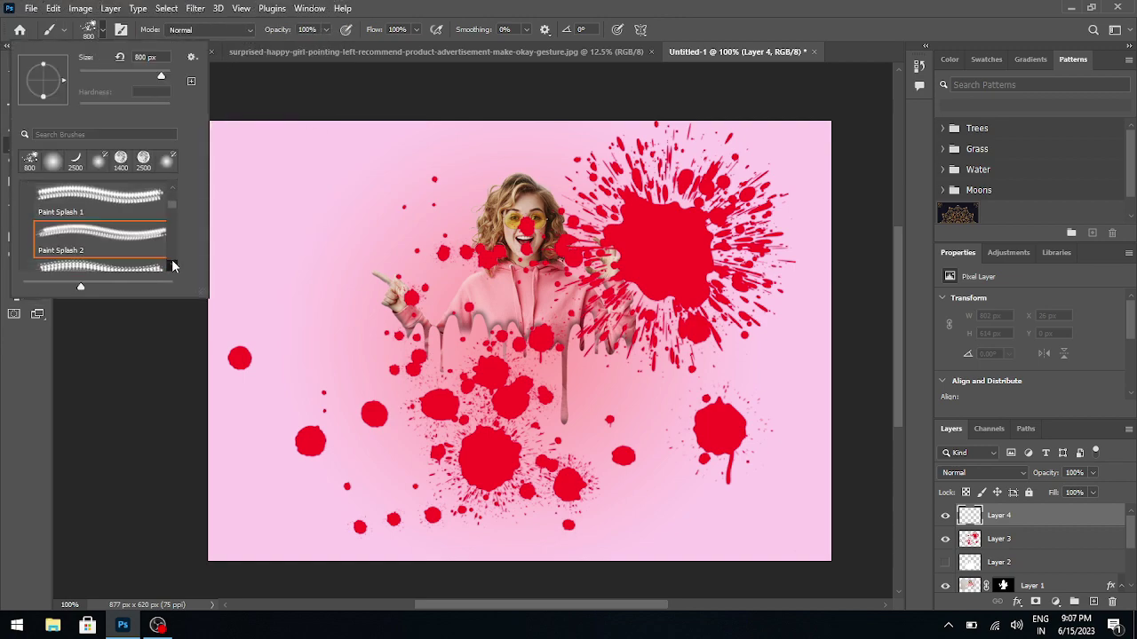
left_click(160, 269)
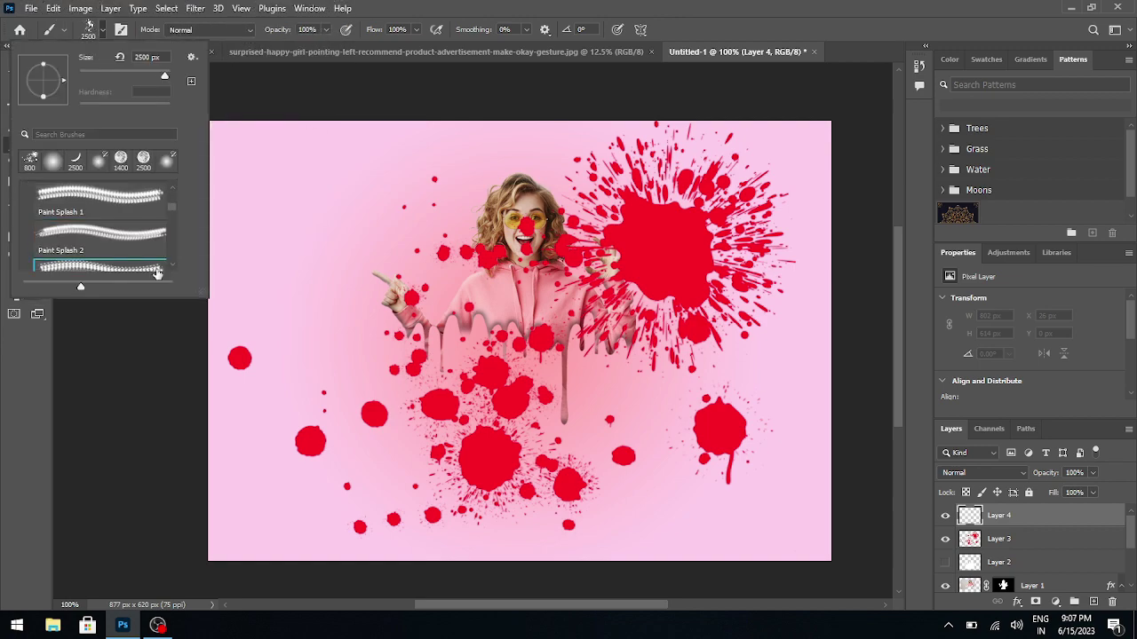
left_click(791, 16)
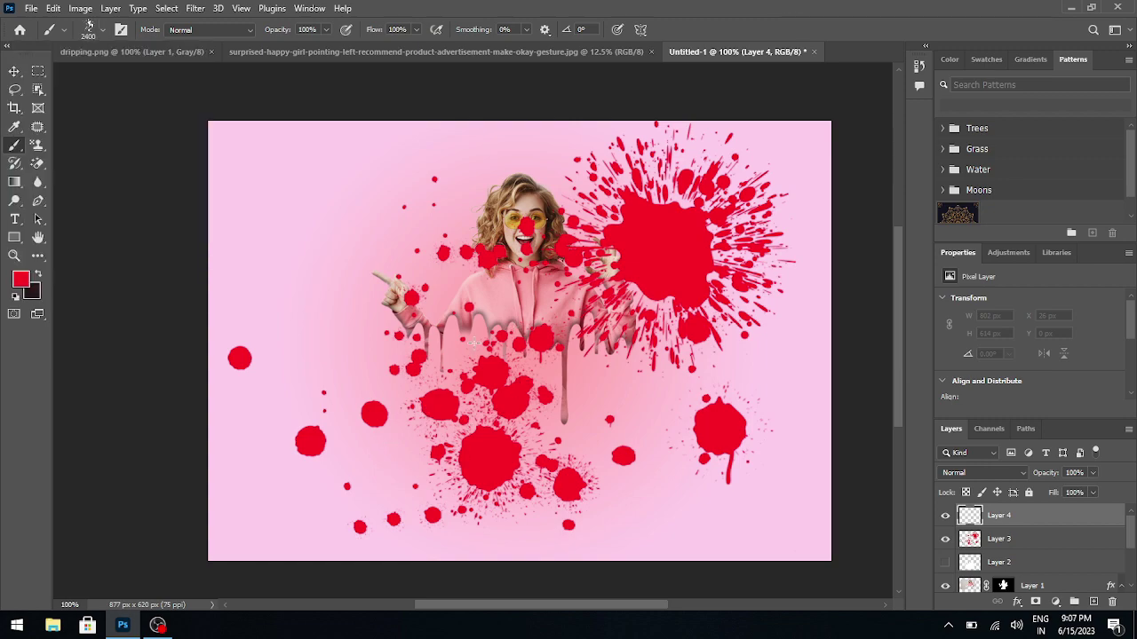
key("bracketleft")
key("bracketleft")
key("bracketleft")
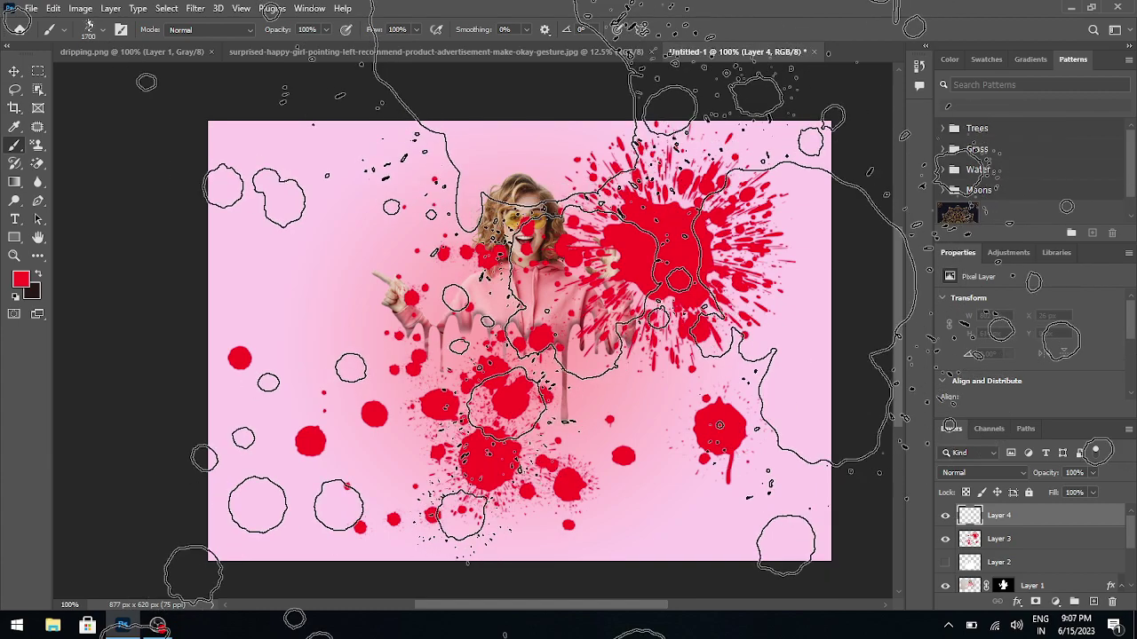
key("bracketleft")
key("bracketleft")
key("bracketleft")
key("bracketleft")
key("bracketleft")
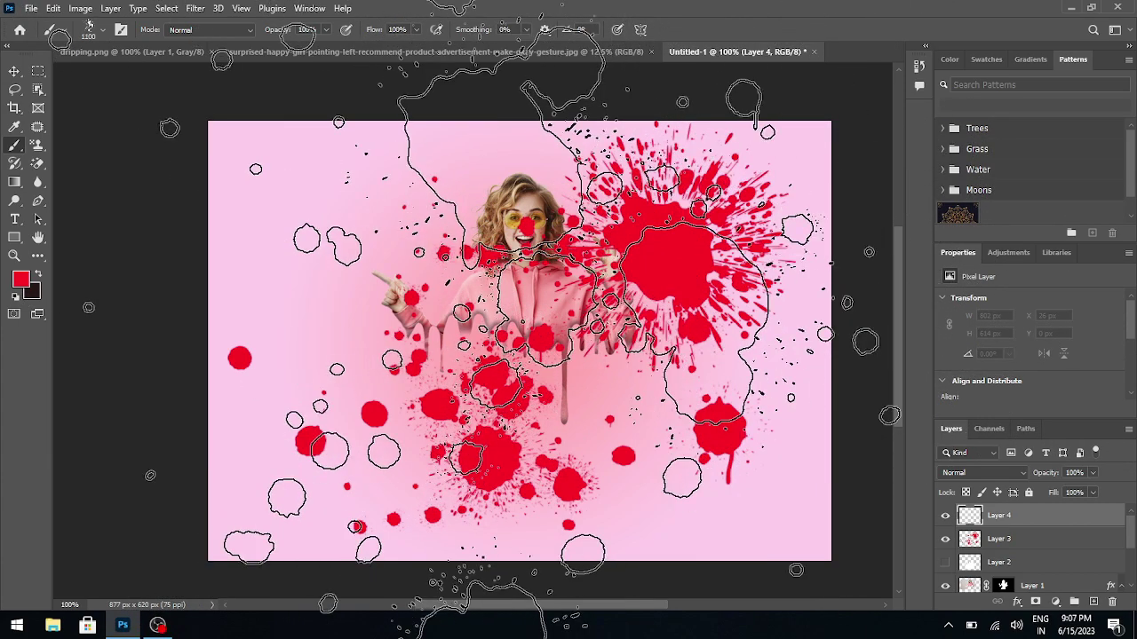
key("bracketleft")
key("bracketleft")
key("bracketleft")
key("bracketleft")
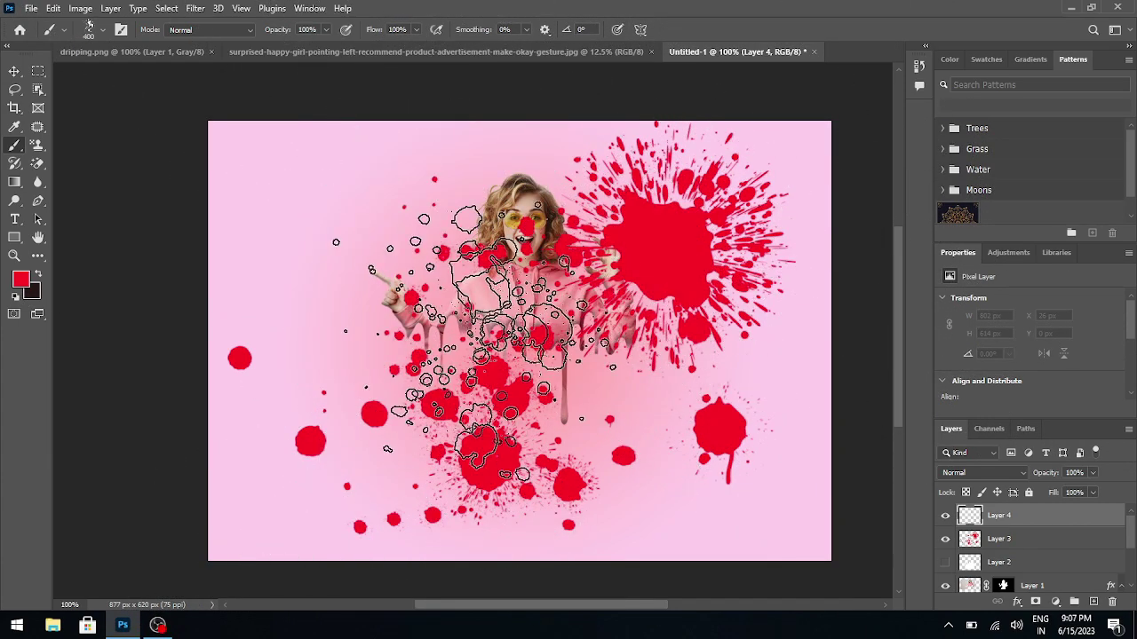
key("bracketleft")
key("bracketright")
key("bracketright")
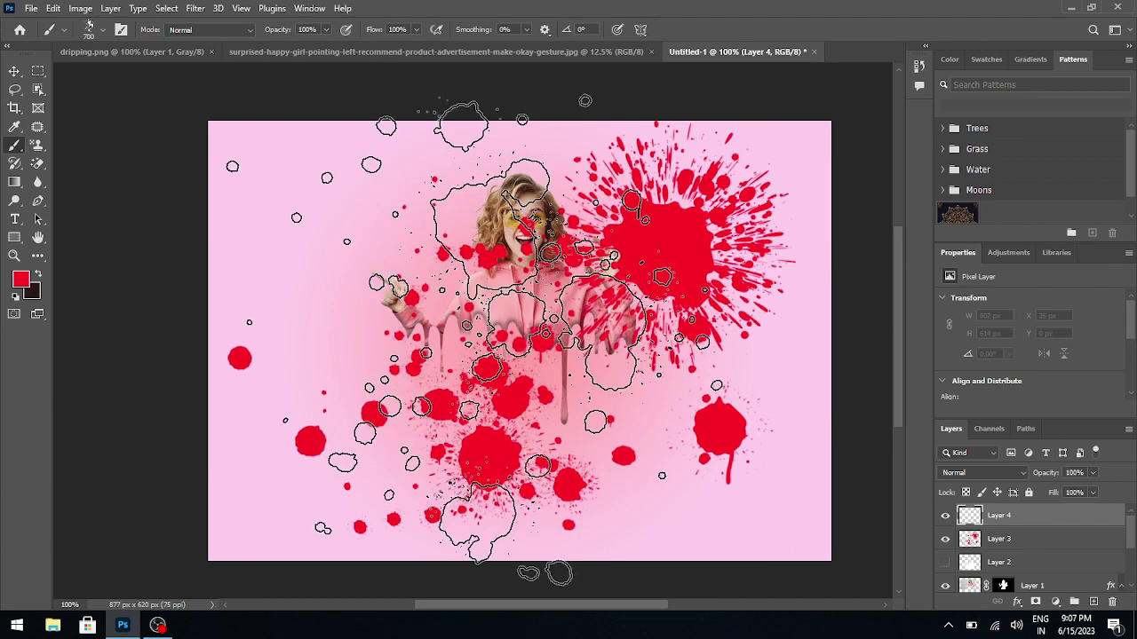
Set the foreground to yellow fff000 and stamp splashes across the poster on Layer 4.
left_click(20, 283)
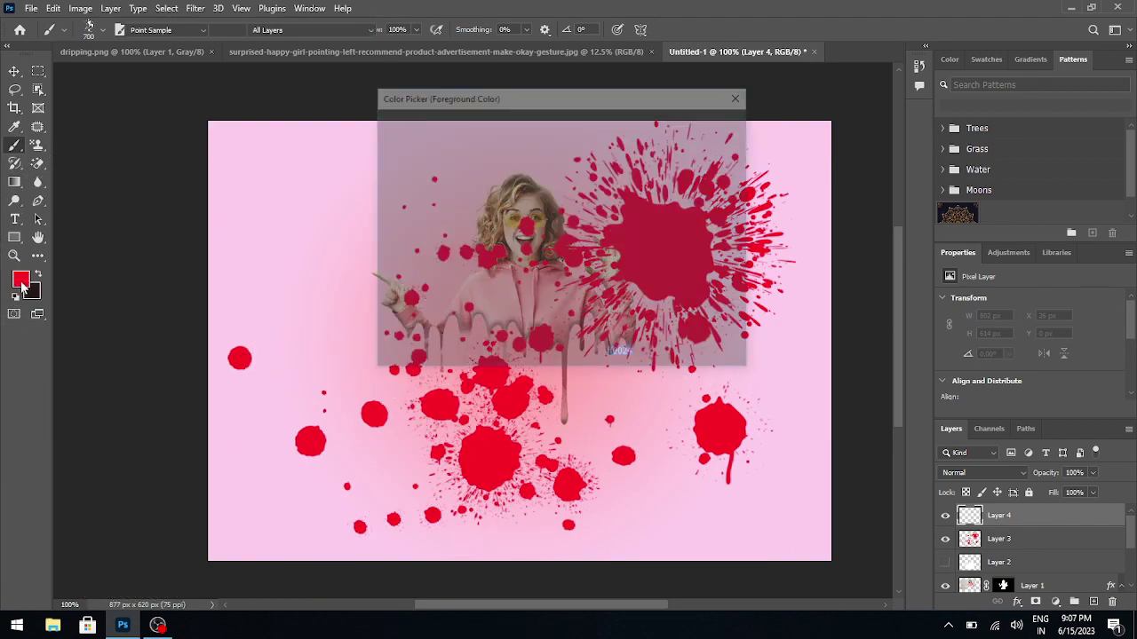
left_click(580, 282)
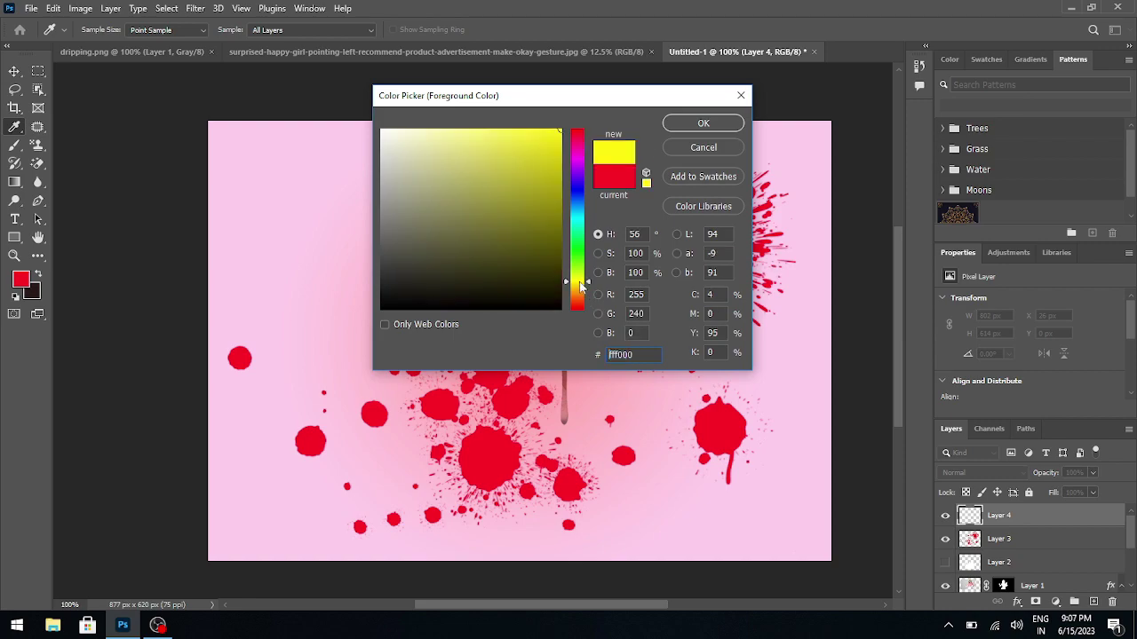
left_click(703, 124)
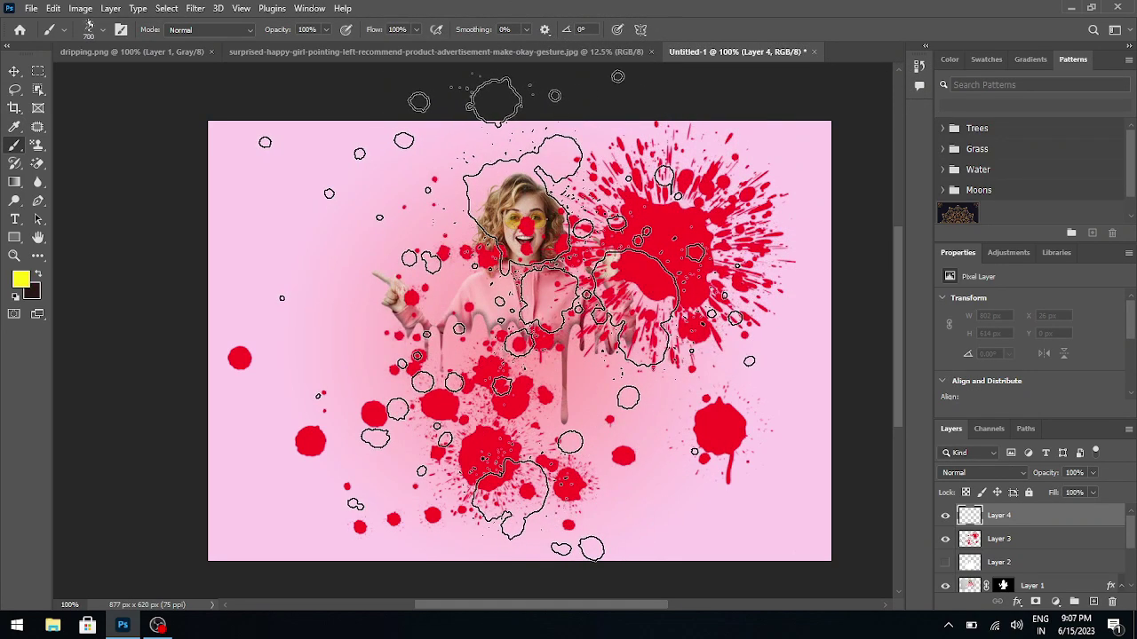
left_click(508, 318)
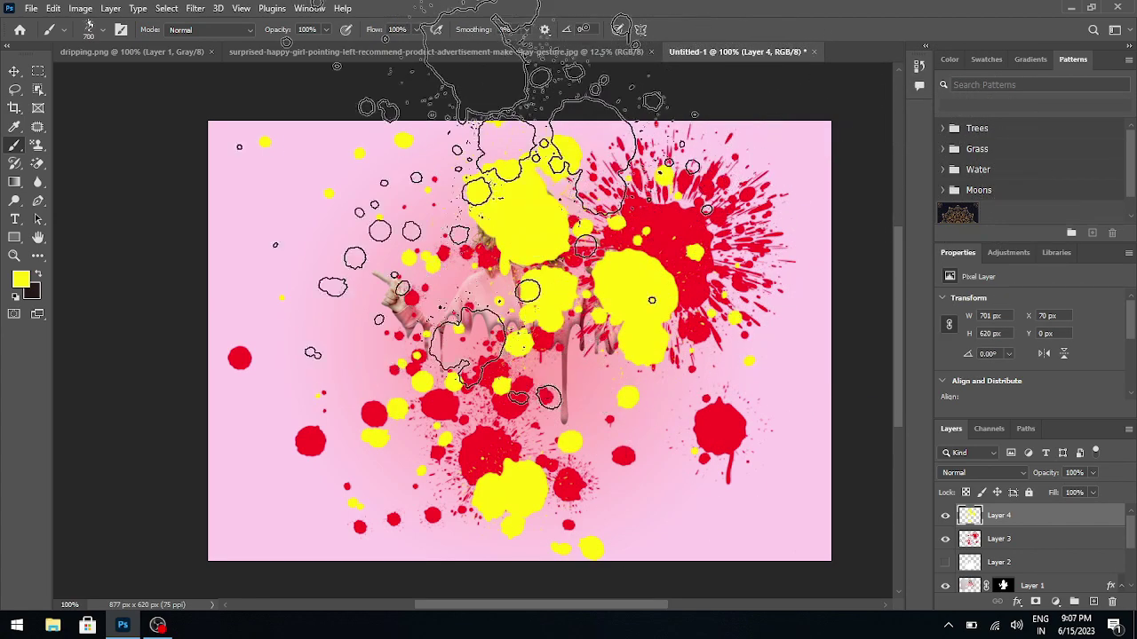
left_click(14, 71)
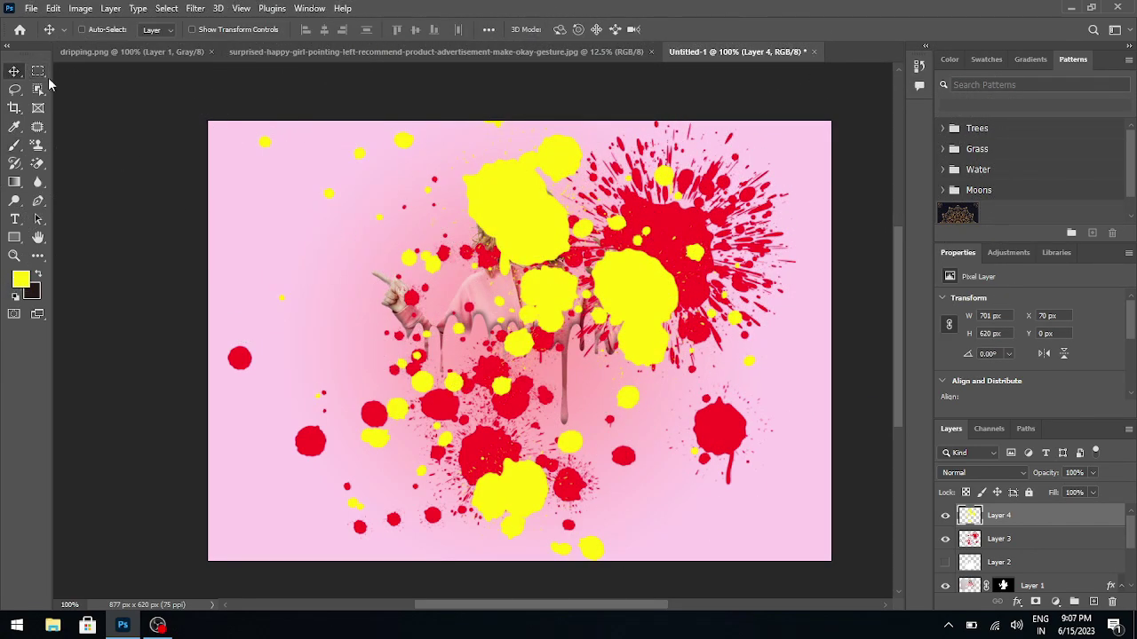
Move Layers 3 and 4 together below Layer 1 in the layer stack.
left_click(1034, 539, "shift")
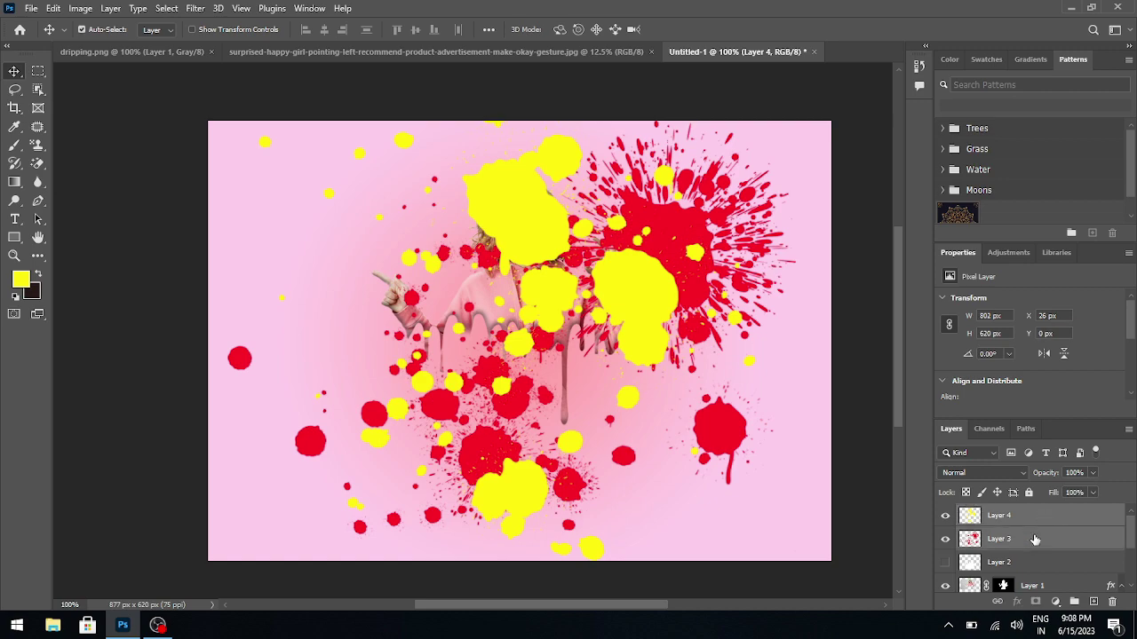
left_click(1131, 586)
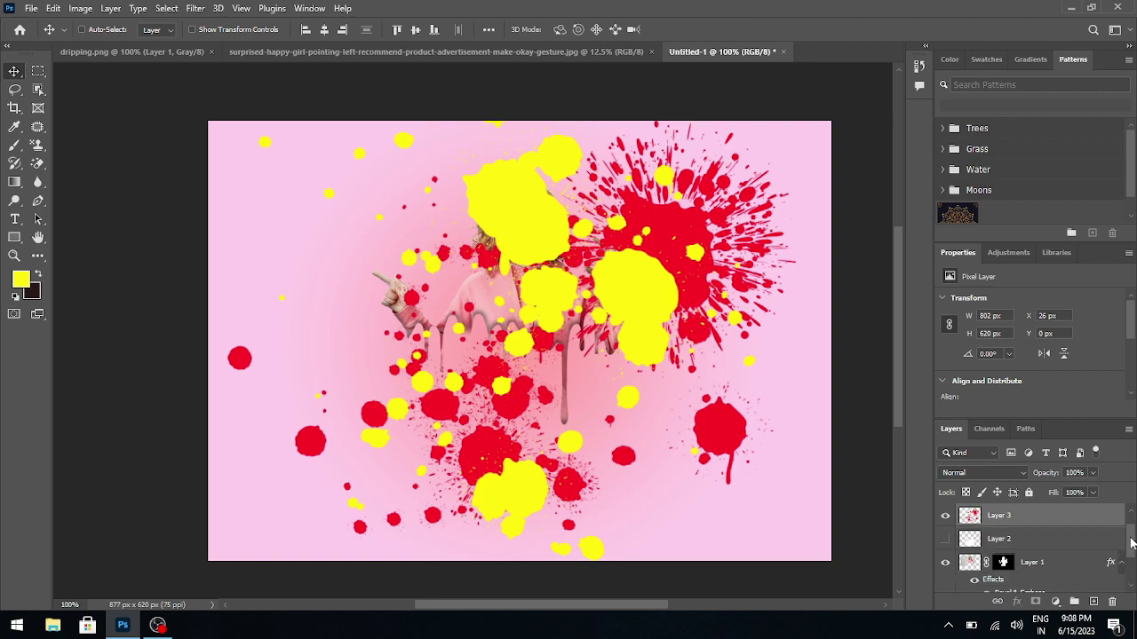
left_click_drag(1098, 520, 1094, 583)
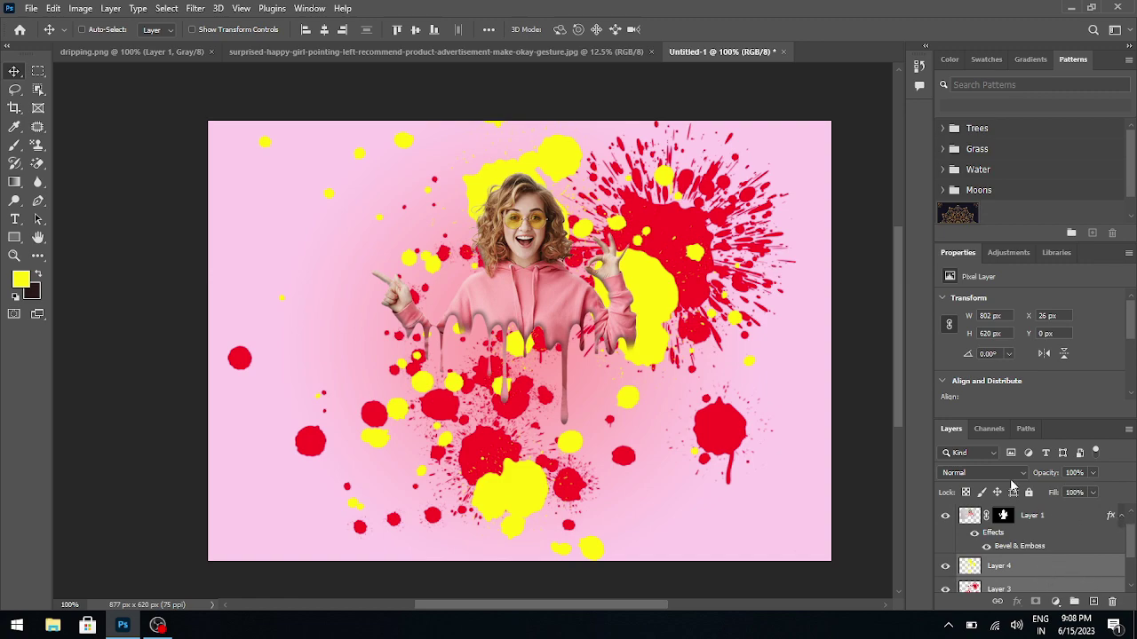
Free Transform the splash layers down to about 67% (541×419 px) and nudge them down.
key("ctrl+t")
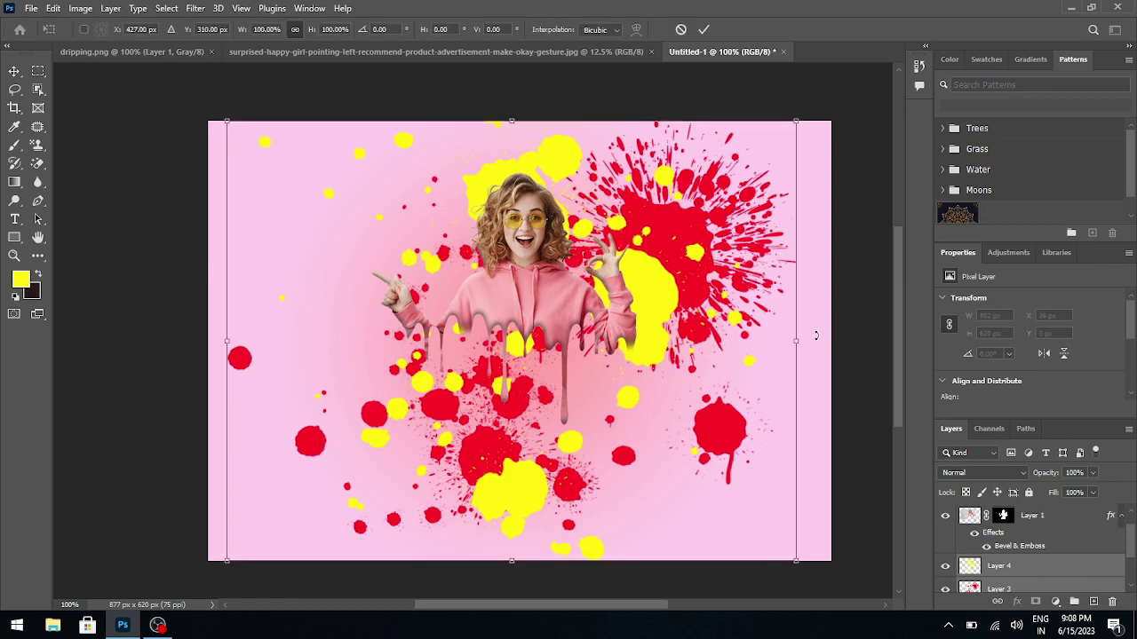
left_click_drag(794, 341, 674, 341)
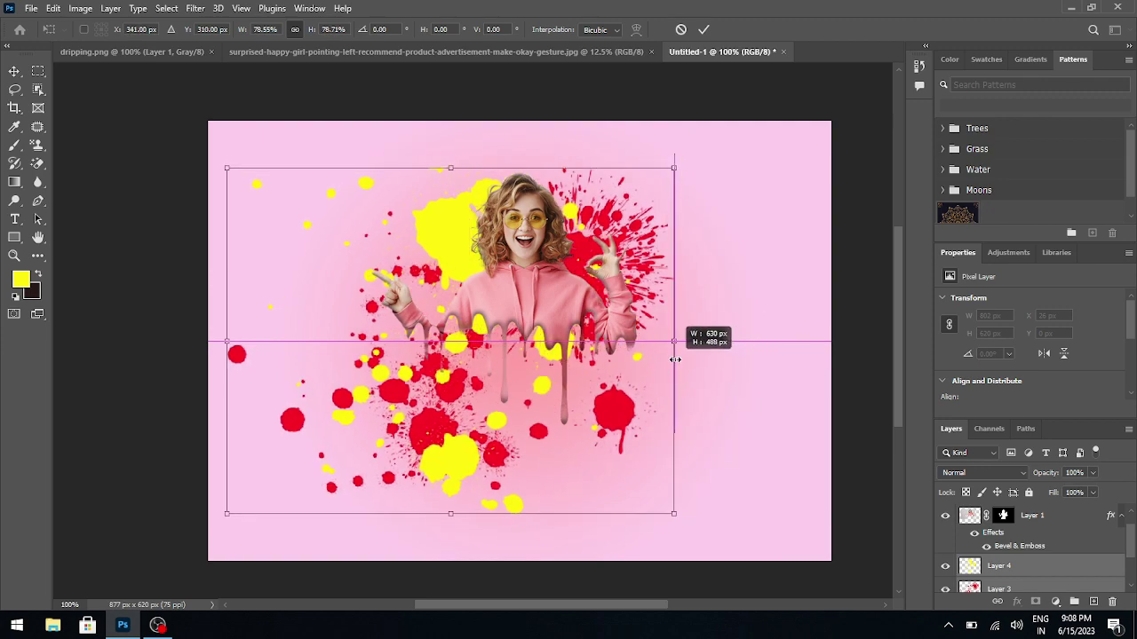
left_click_drag(228, 515, 302, 477)
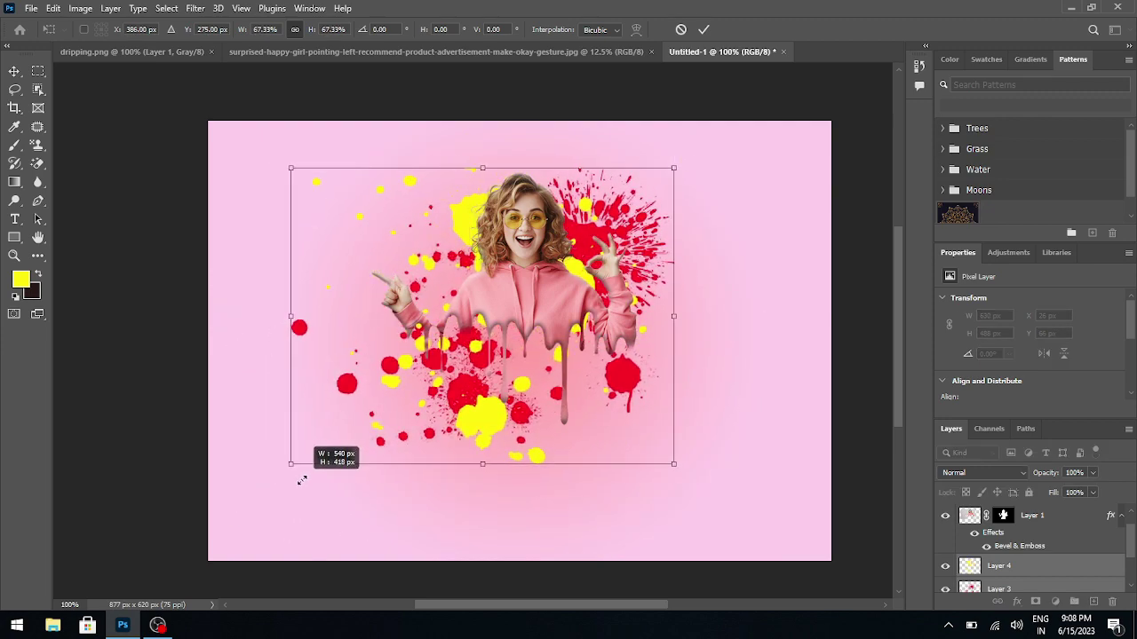
left_click_drag(302, 477, 299, 479)
left_click_drag(588, 221, 588, 228)
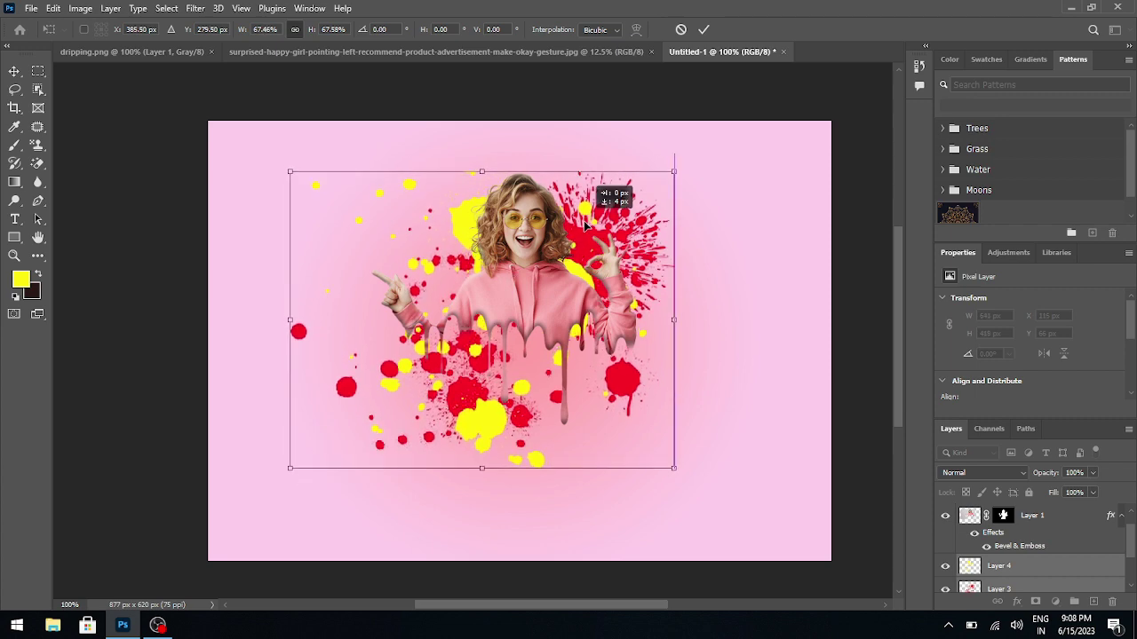
left_click(704, 34)
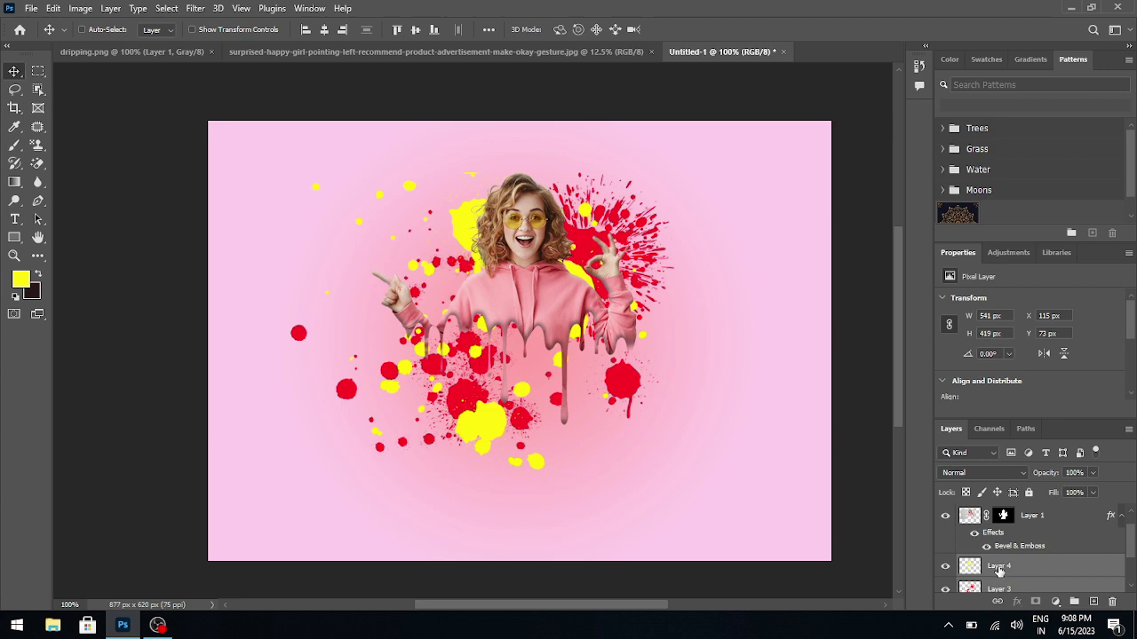
Load Layer 4's yellow splashes as a selection.
double_click(999, 568)
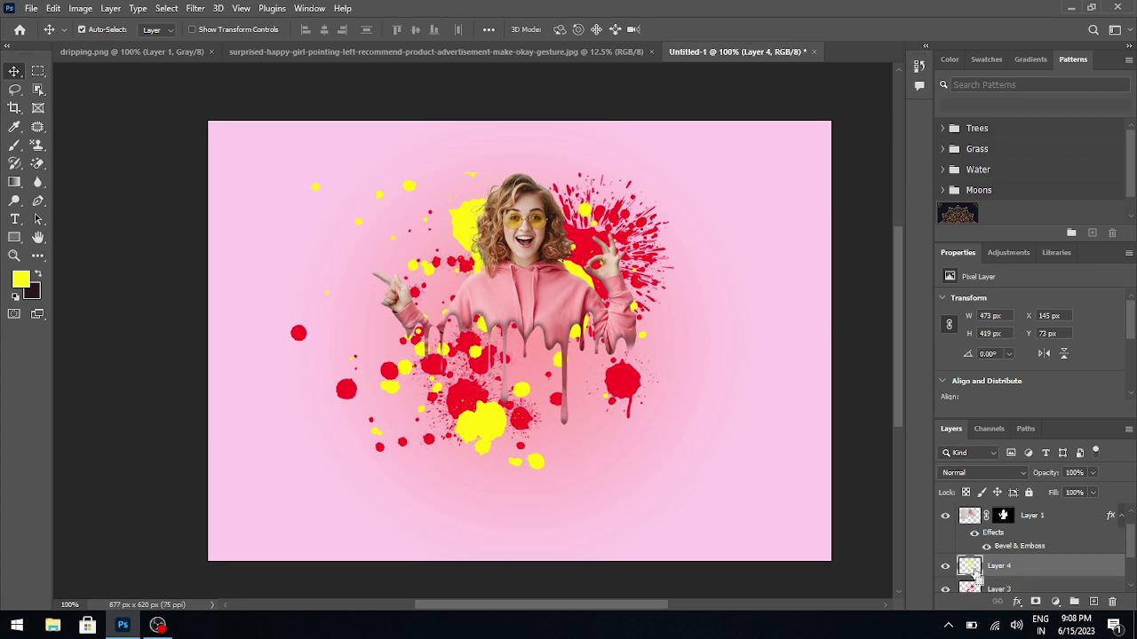
left_click(971, 566, "ctrl")
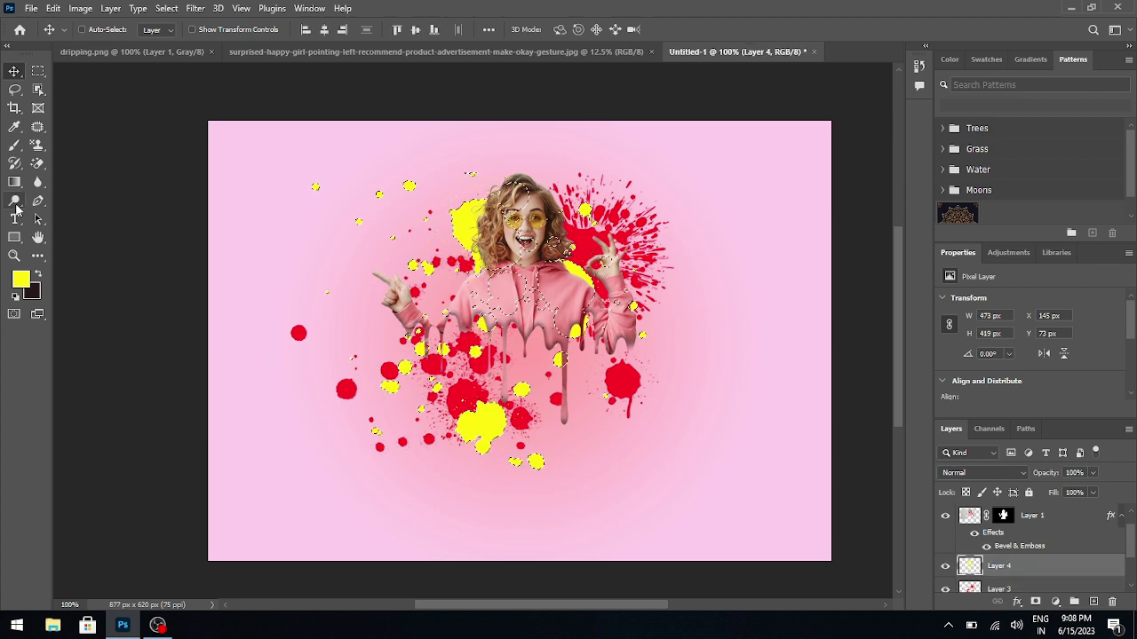
left_click(15, 181)
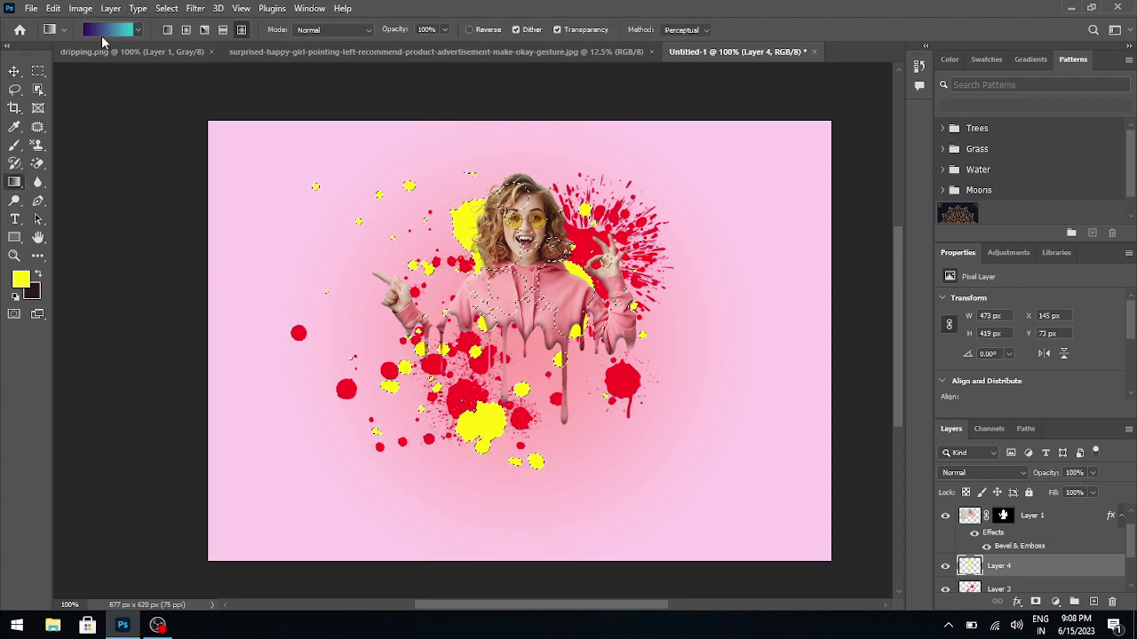
Fill the yellow-splash selection with the Pink_13 gradient from the Pinks presets, then deselect.
left_click(107, 32)
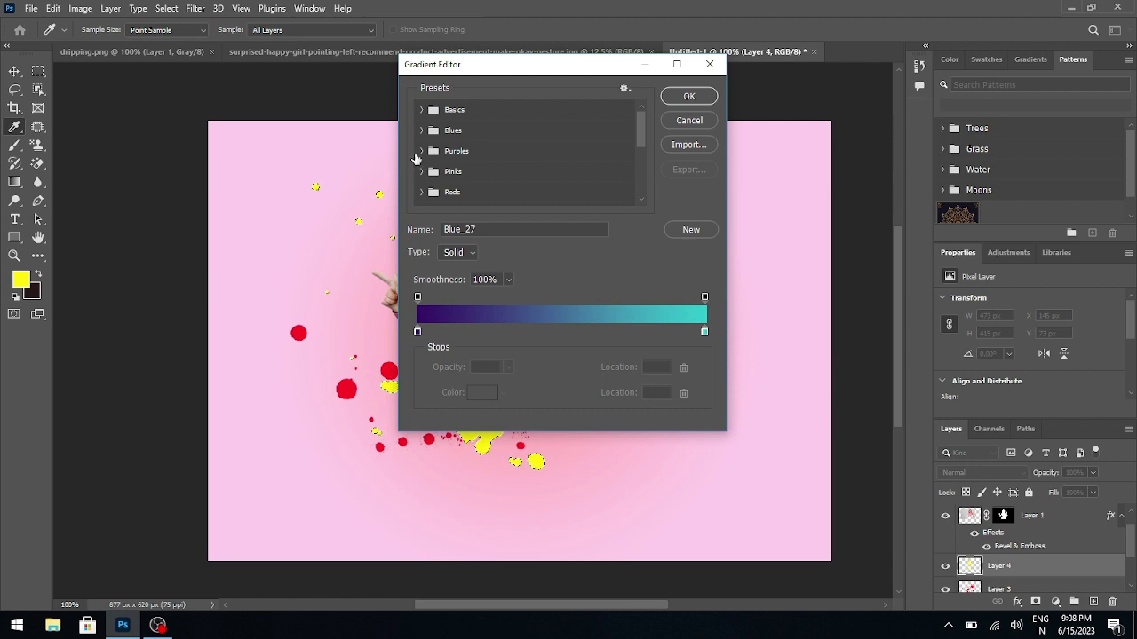
left_click(423, 151)
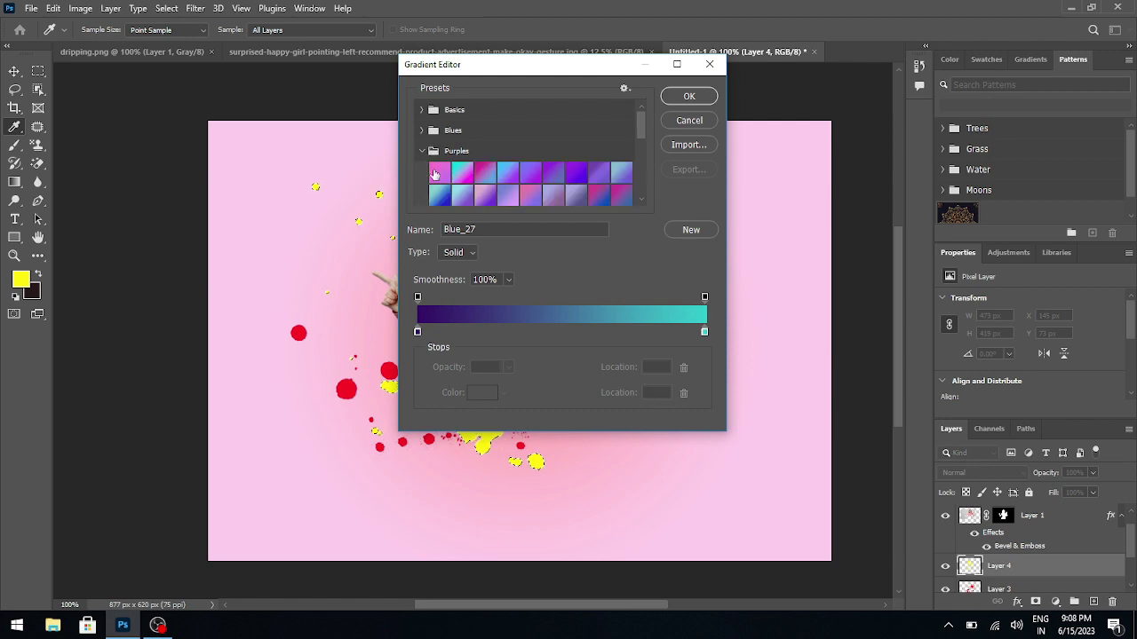
left_click(424, 151)
left_click(423, 172)
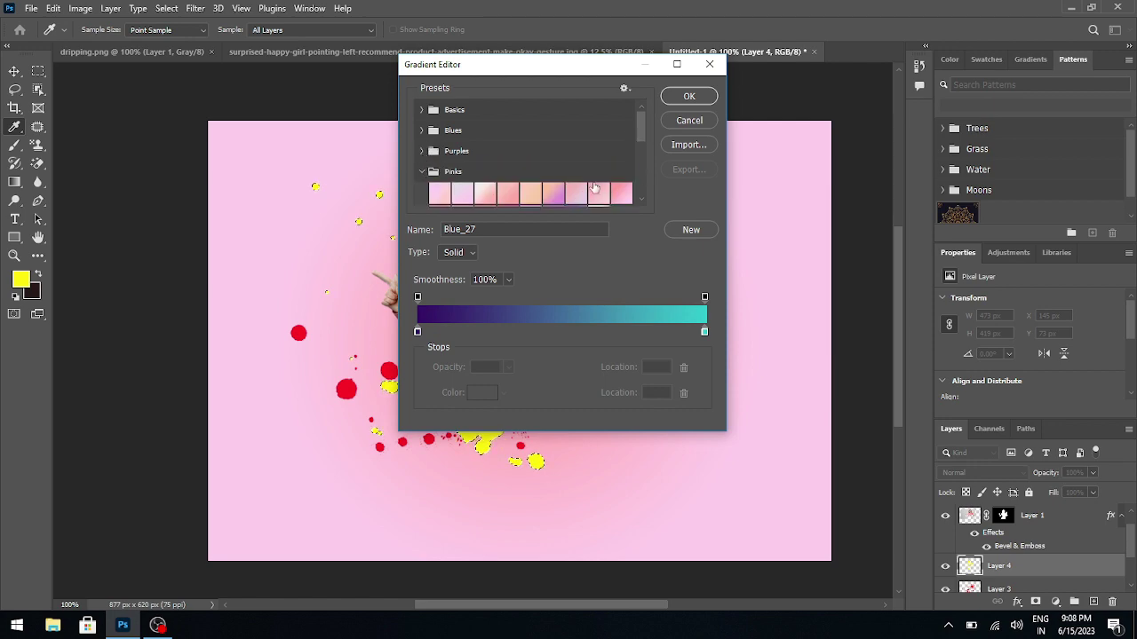
scroll(633, 194, "down", 1)
scroll(638, 202, "down", 1)
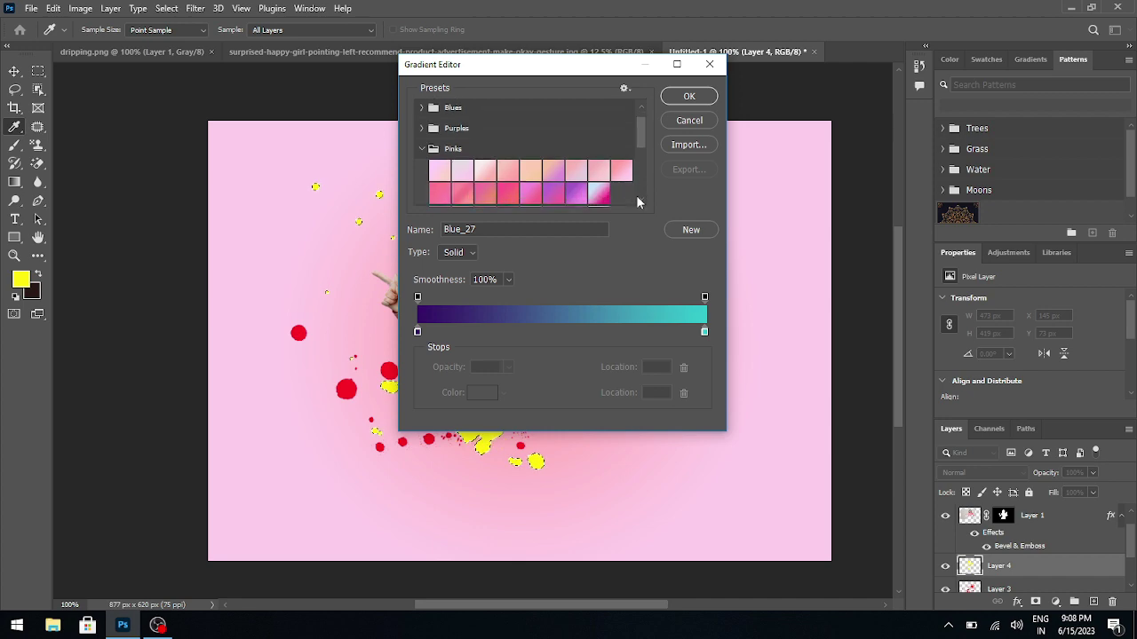
left_click(507, 193)
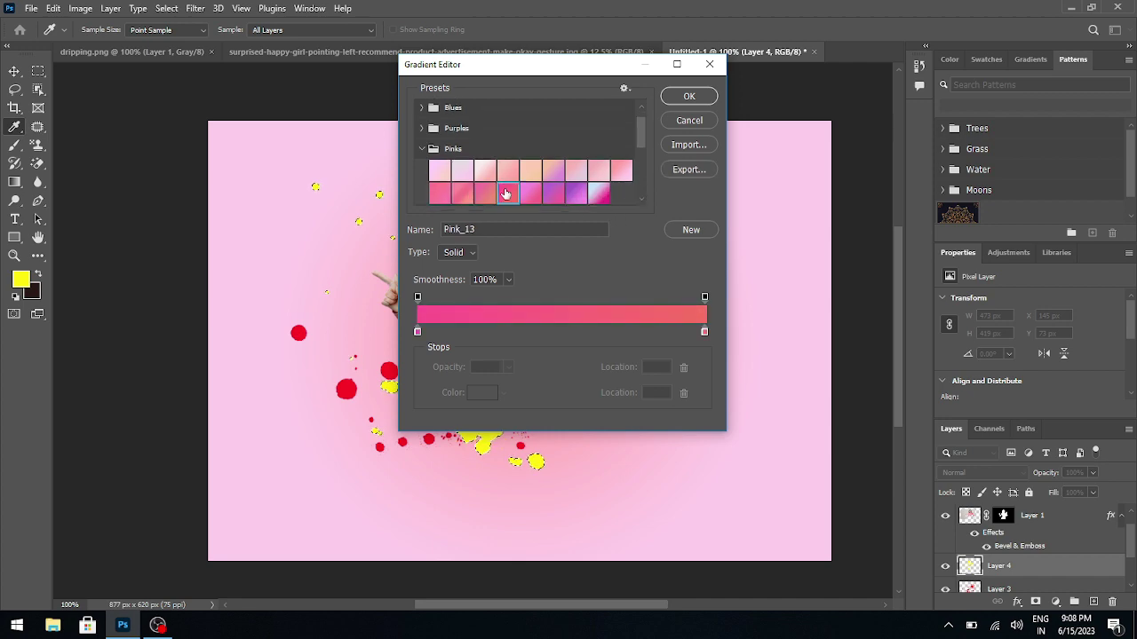
left_click(688, 96)
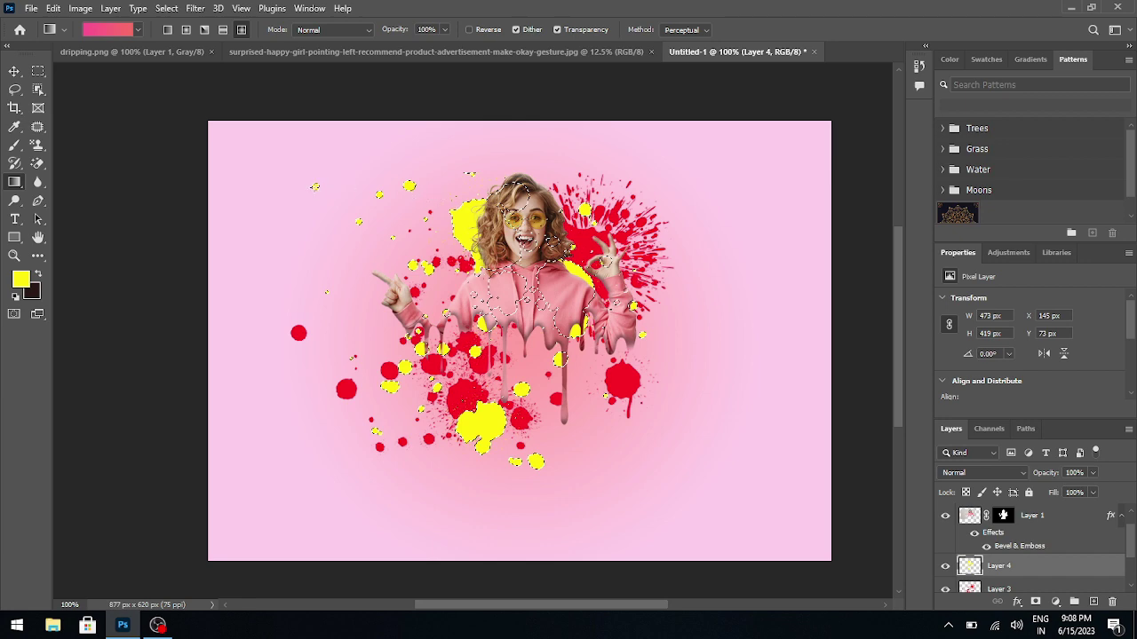
left_click_drag(313, 184, 628, 402)
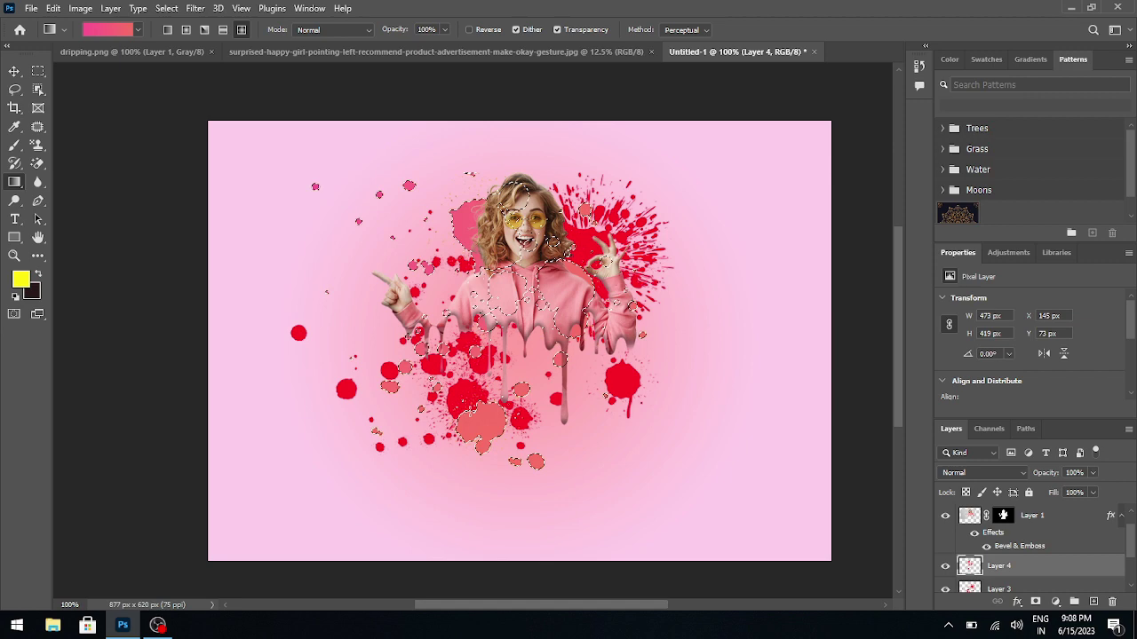
key("ctrl+d")
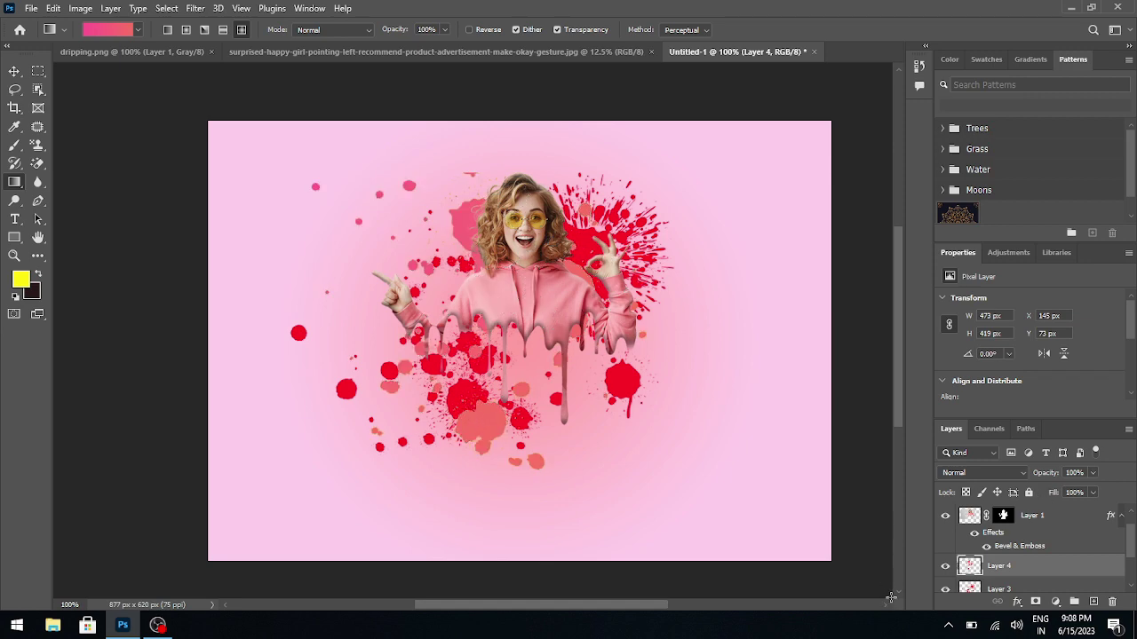
Load Layer 3's red splashes as a selection.
left_click(945, 589)
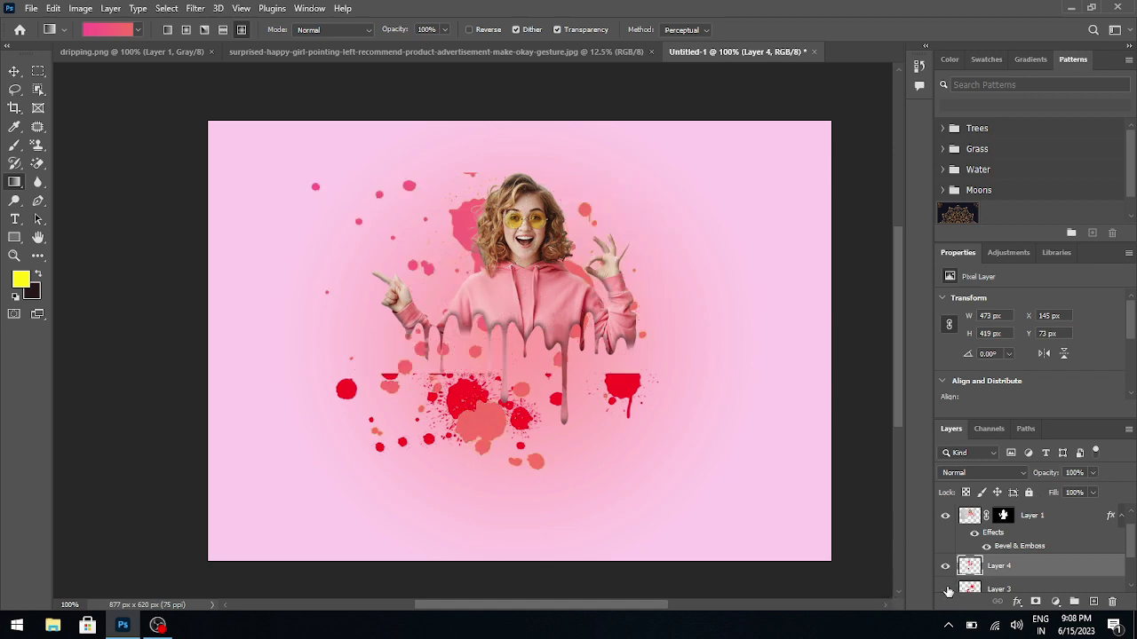
left_click(945, 590)
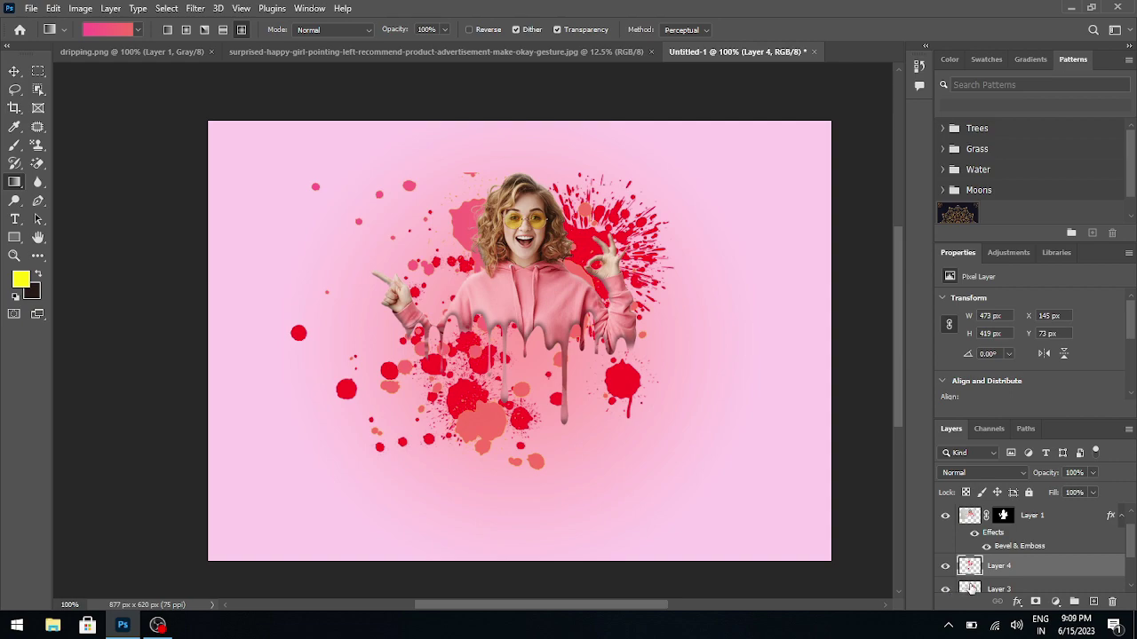
left_click(969, 589)
left_click(969, 586, "ctrl")
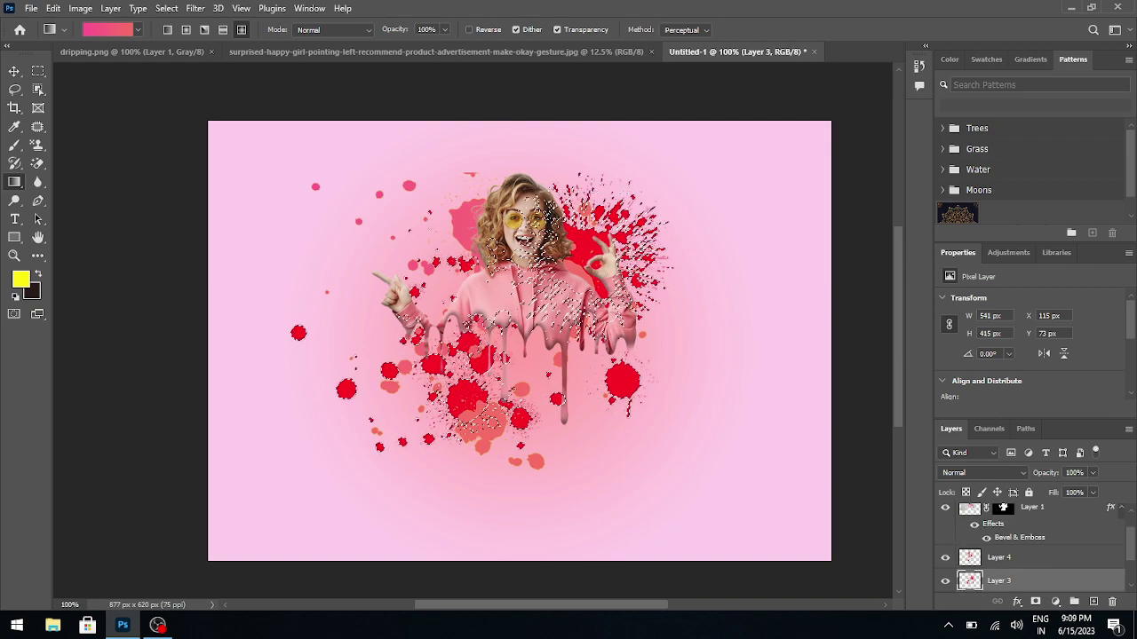
Fill the red-splash selection with the purple-pink Pink_16 gradient from the Pinks presets.
left_click(105, 30)
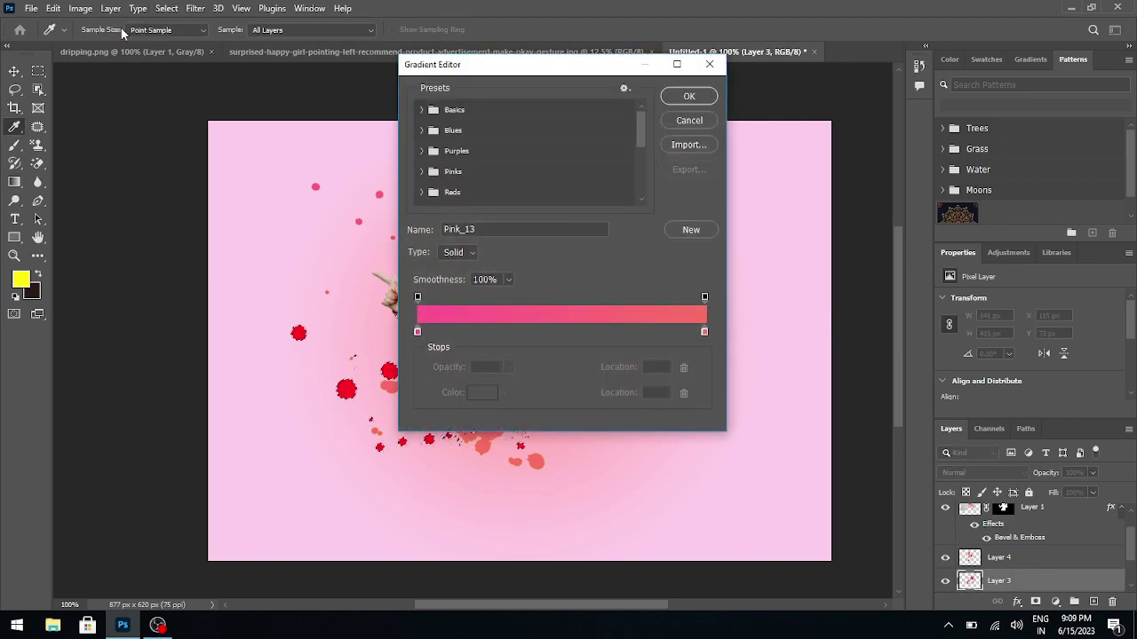
left_click(670, 126)
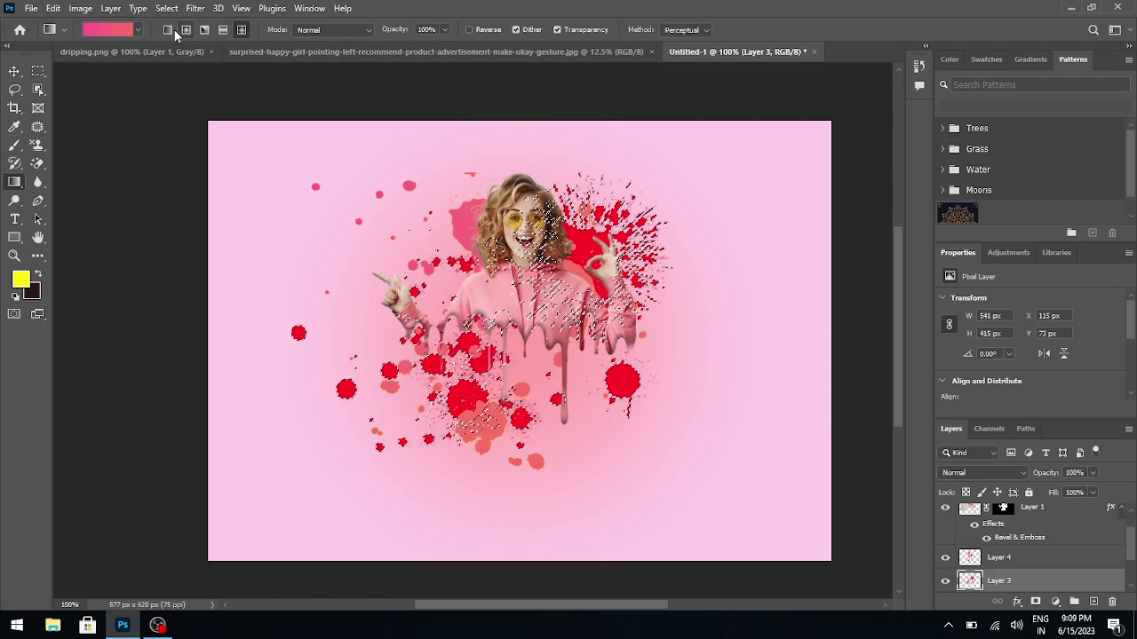
left_click(105, 31)
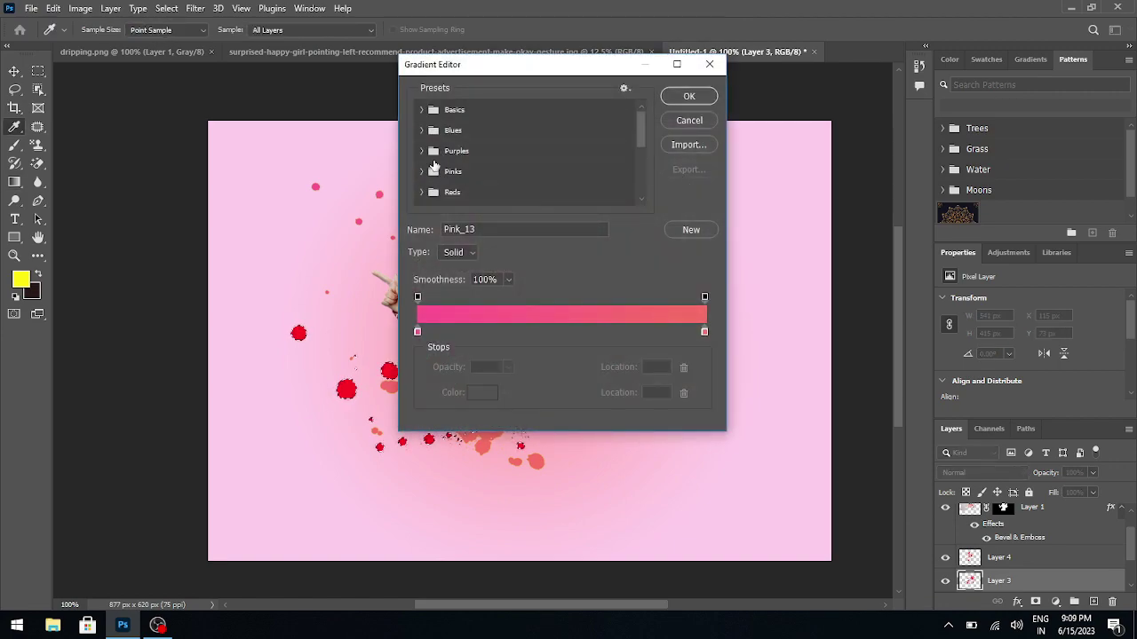
left_click(429, 172)
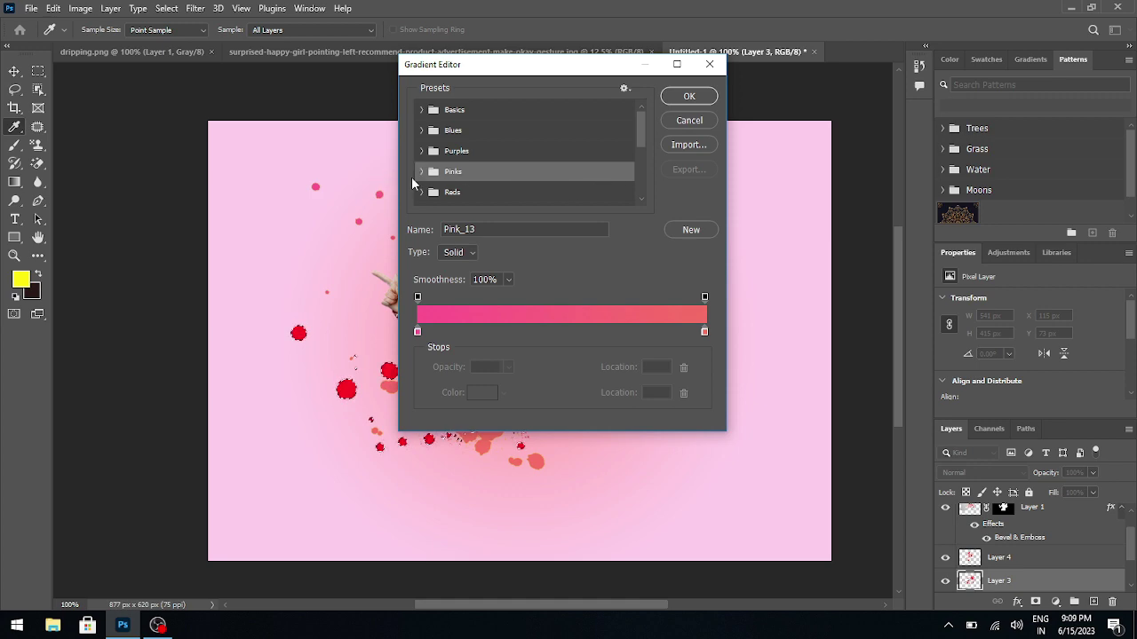
left_click(422, 172)
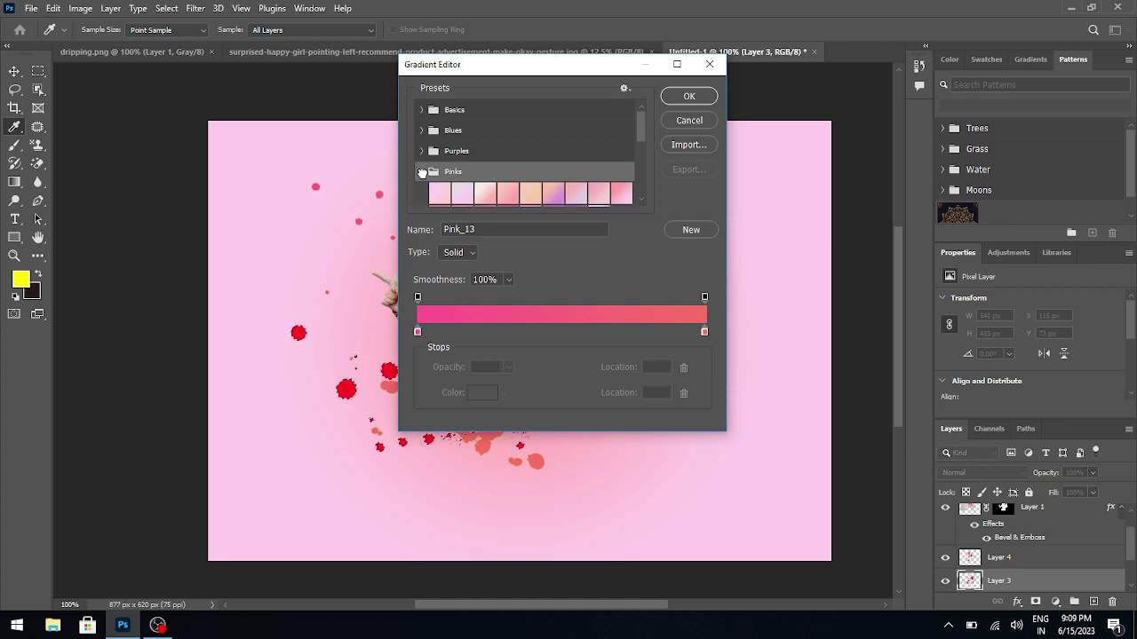
left_click(646, 202)
left_click(646, 202)
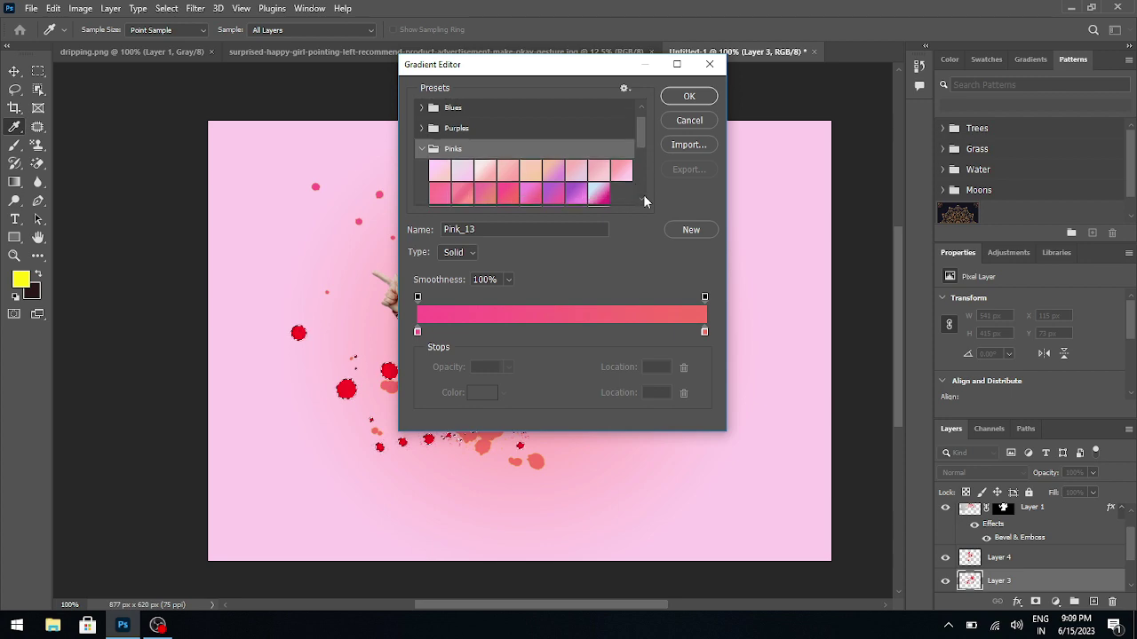
left_click(646, 202)
left_click(646, 202)
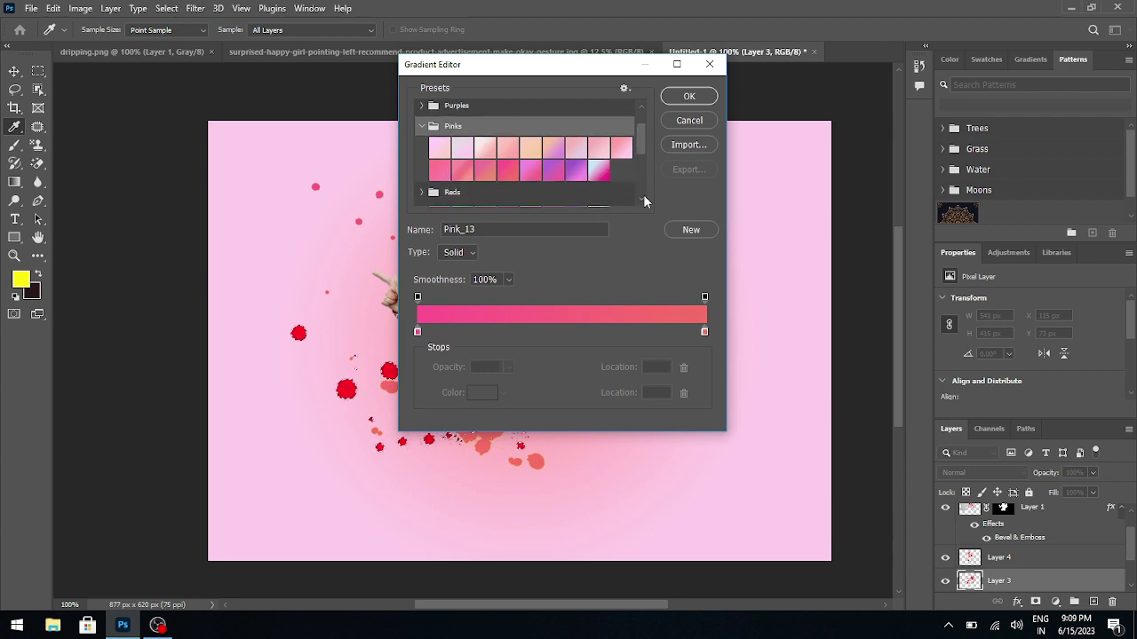
left_click(576, 167)
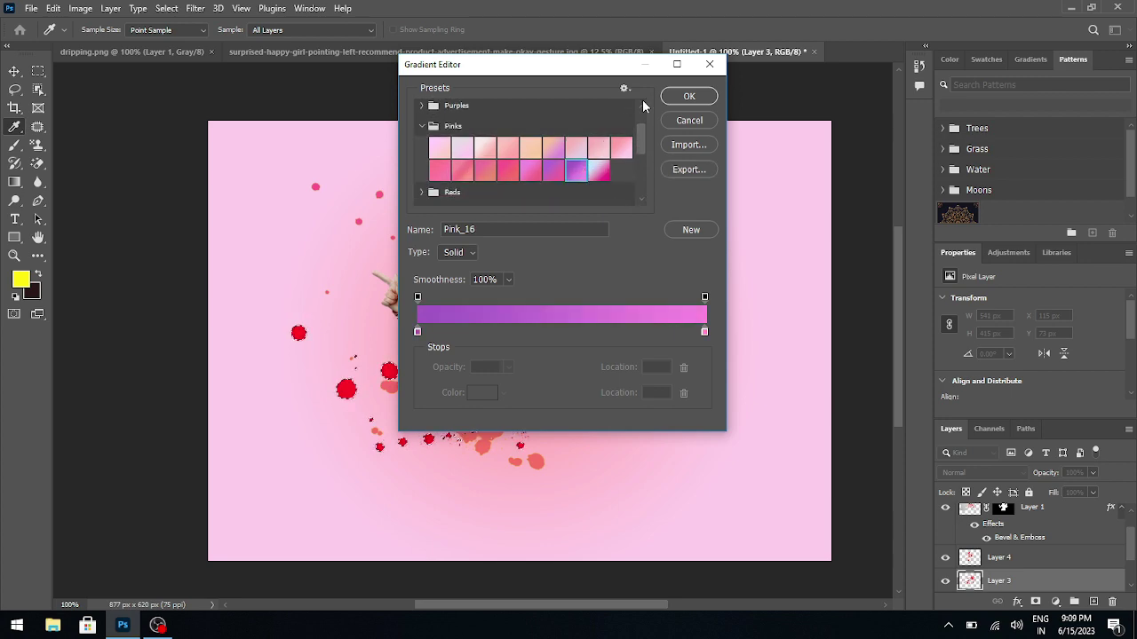
left_click(679, 95)
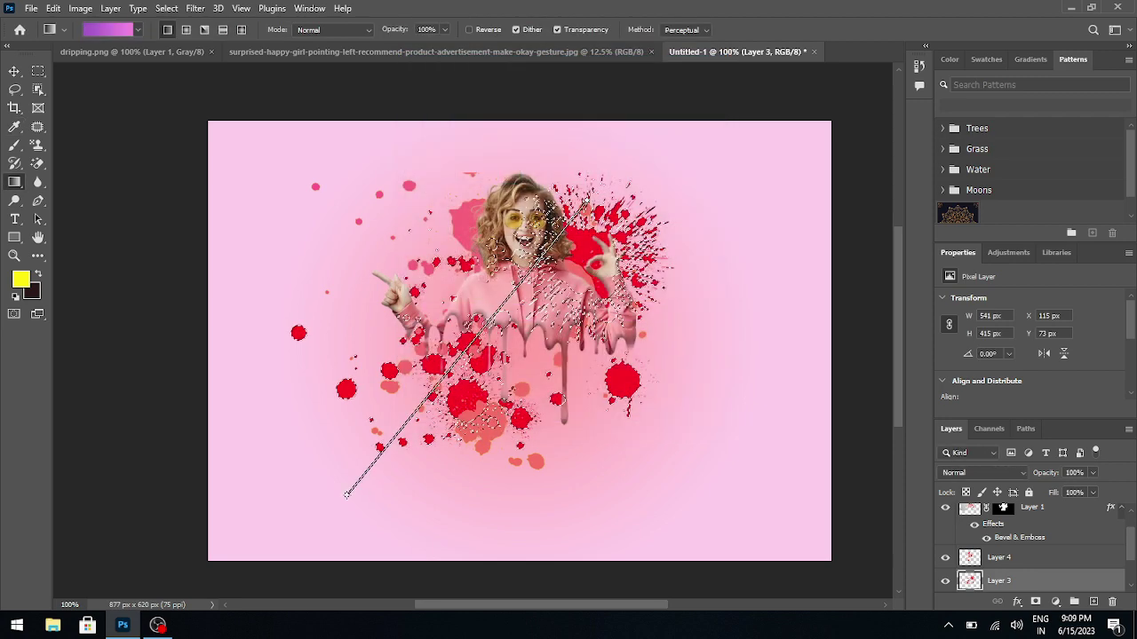
left_click_drag(408, 379, 350, 489)
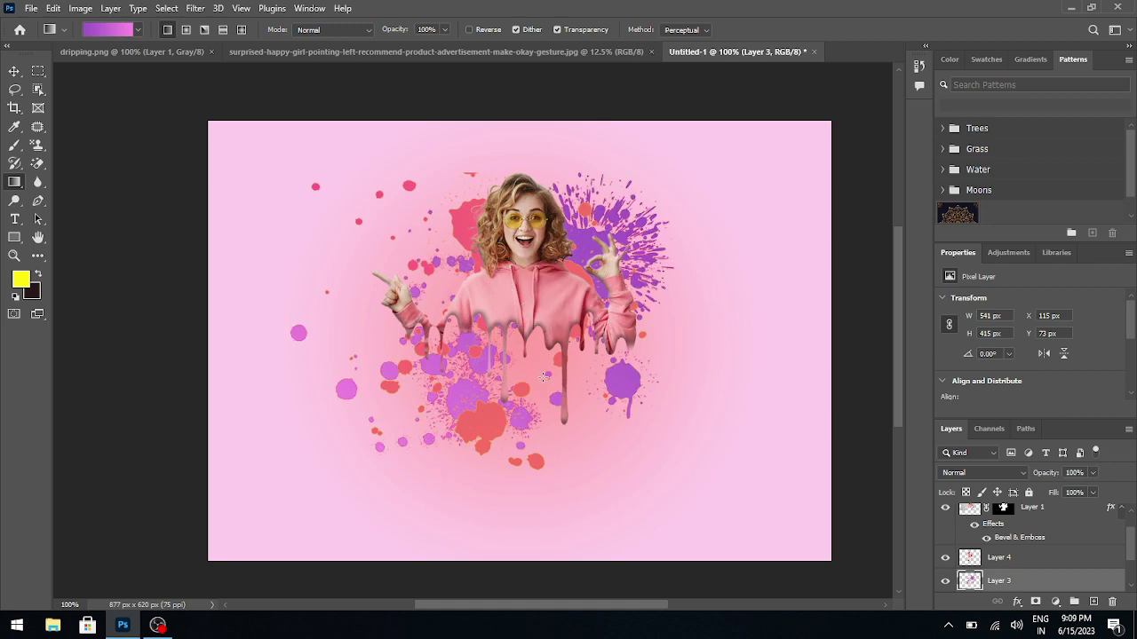
key("v")
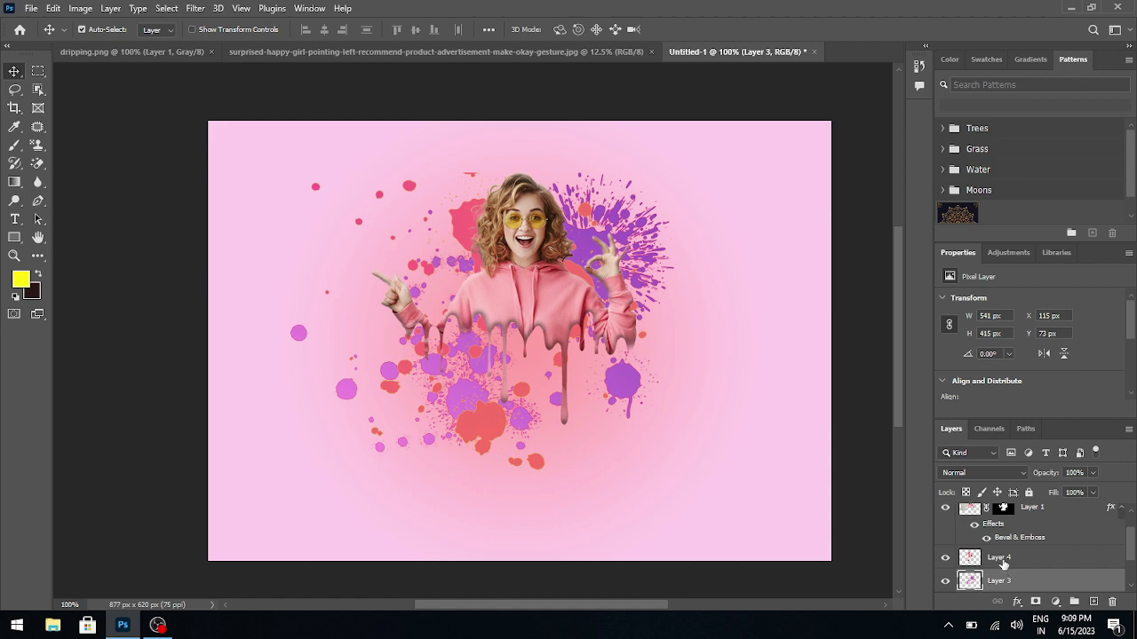
Rotate Layers 3 and 4 together about 17° clockwise and nudge them slightly left.
left_click(1003, 557, "shift")
key("ctrl+t")
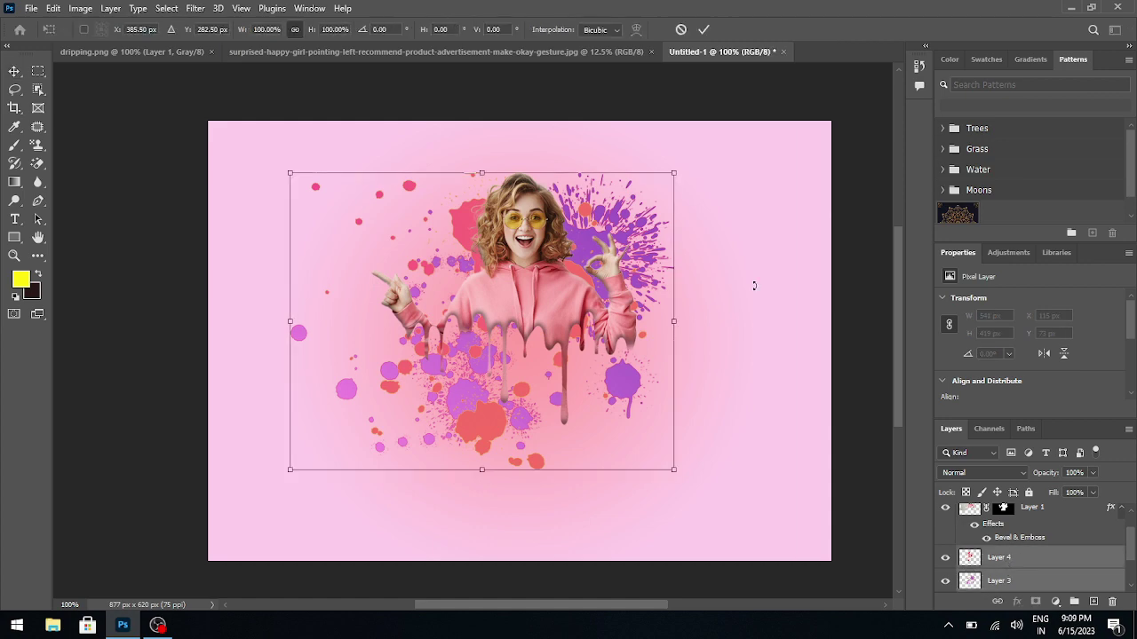
mouse_move(697, 173)
left_mouse_down()
mouse_move(694, 238)
mouse_move(706, 251)
left_mouse_up()
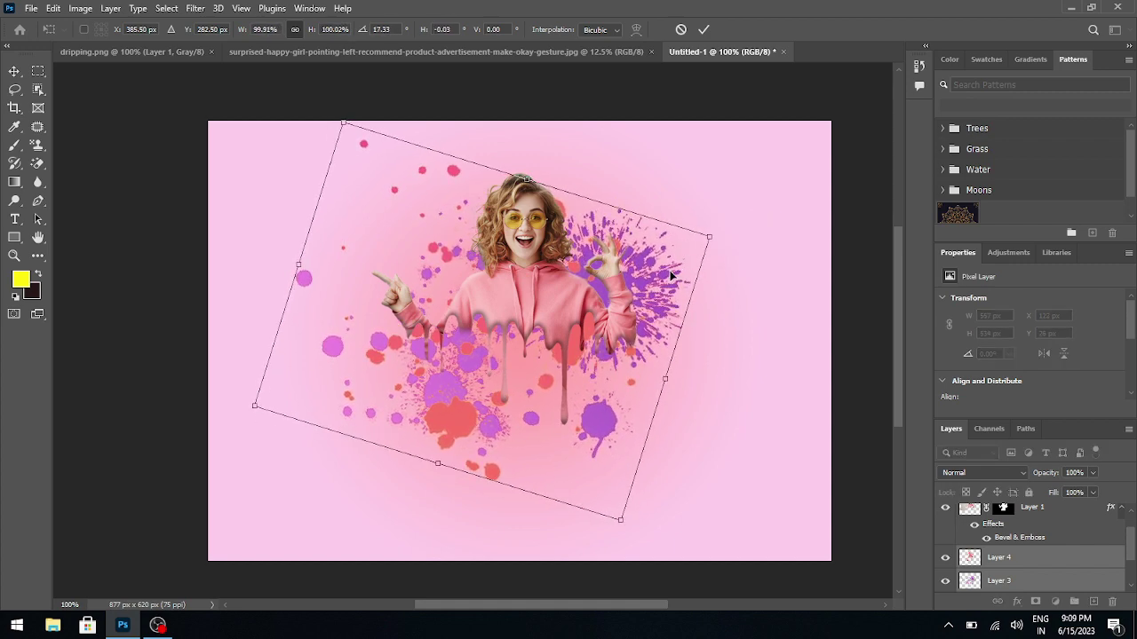
left_click_drag(670, 276, 662, 279)
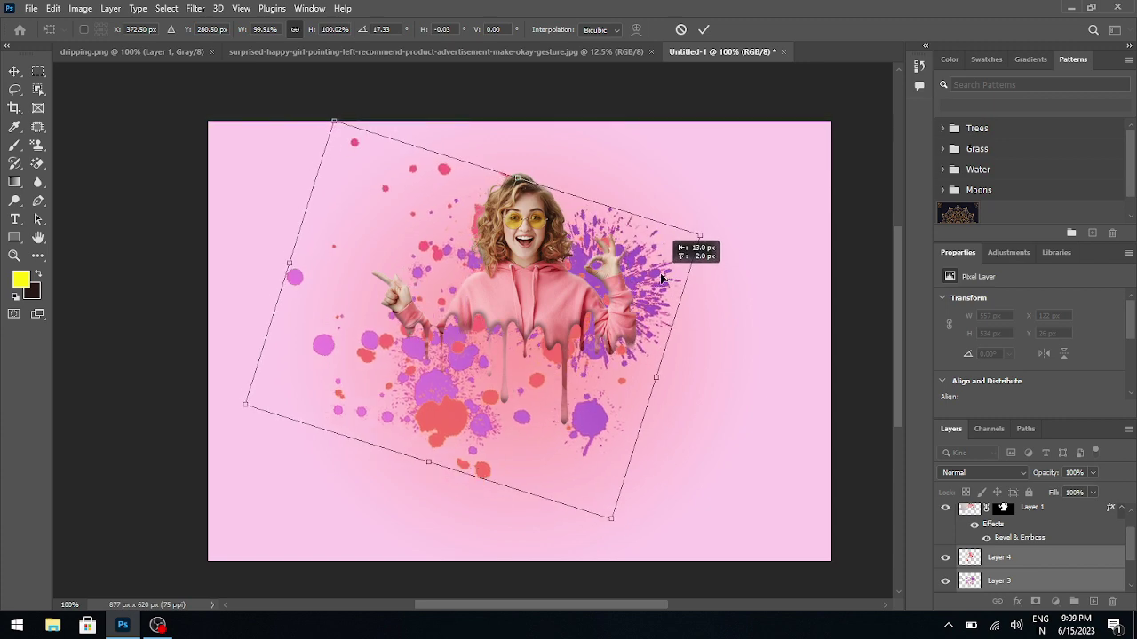
left_click(704, 30)
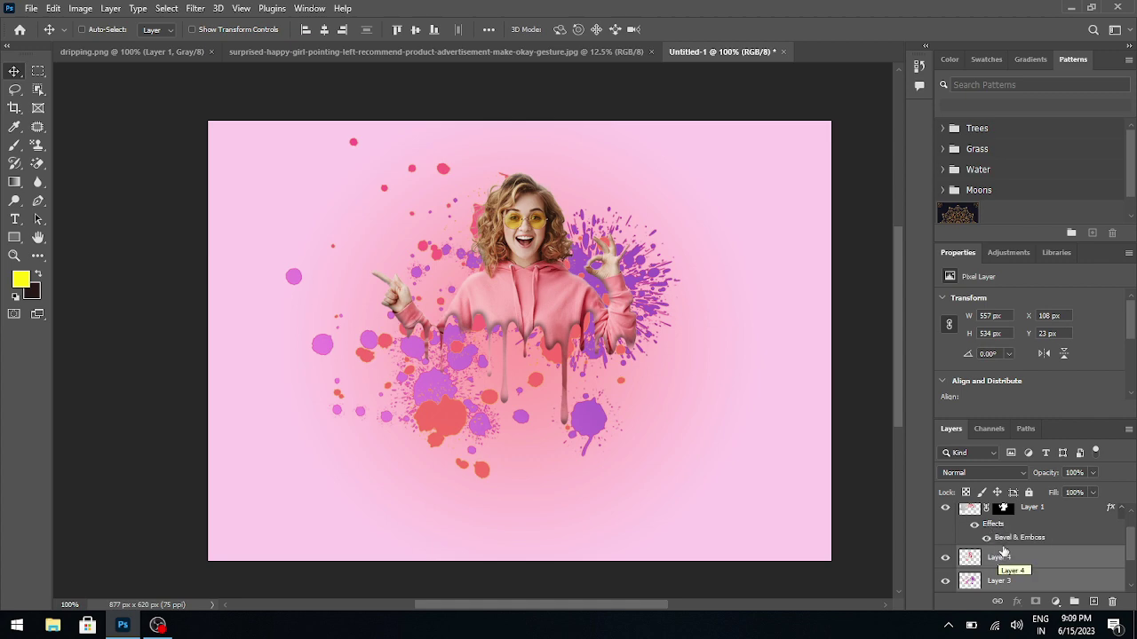
Target Layer 1's image pixels and zoom to 200% on the girl's forehead.
left_click(1001, 511)
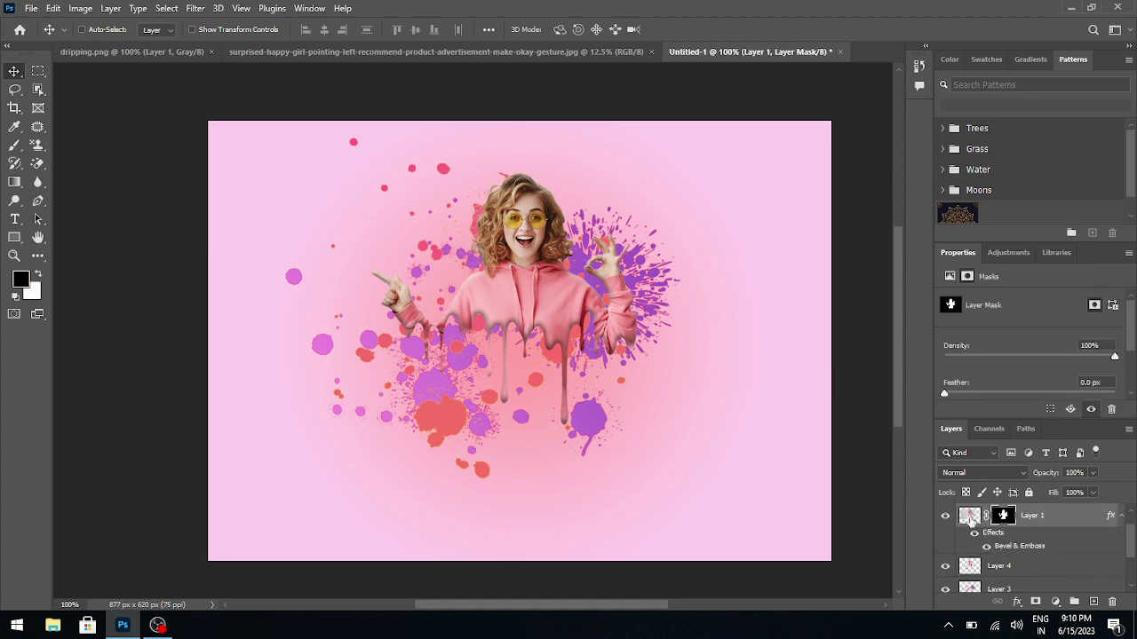
left_click(969, 517)
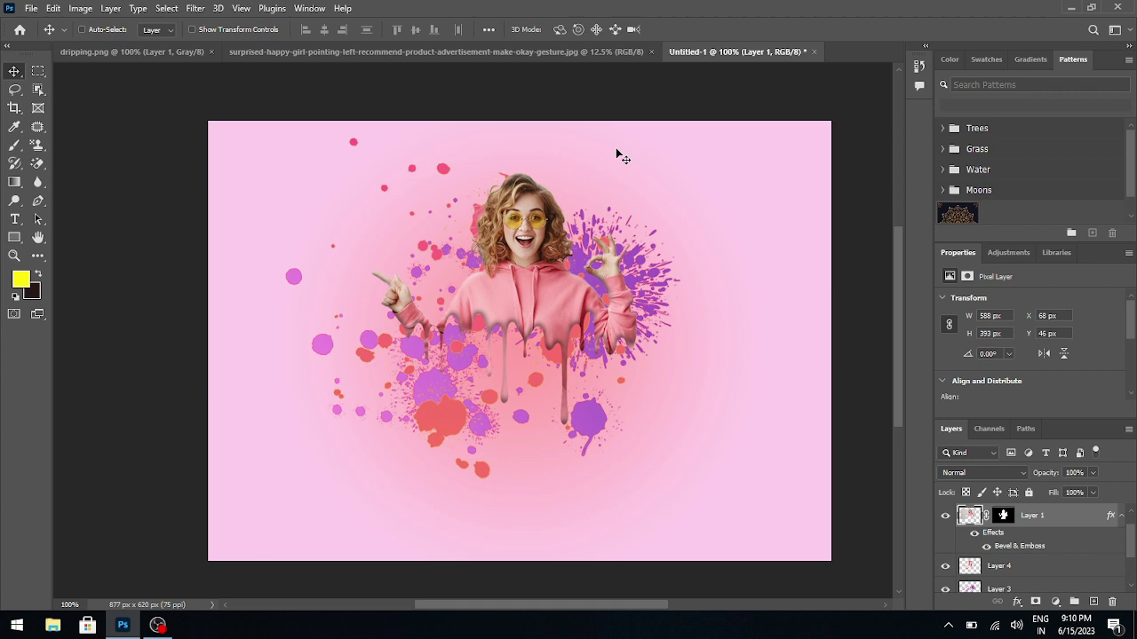
key("z")
left_click(526, 203)
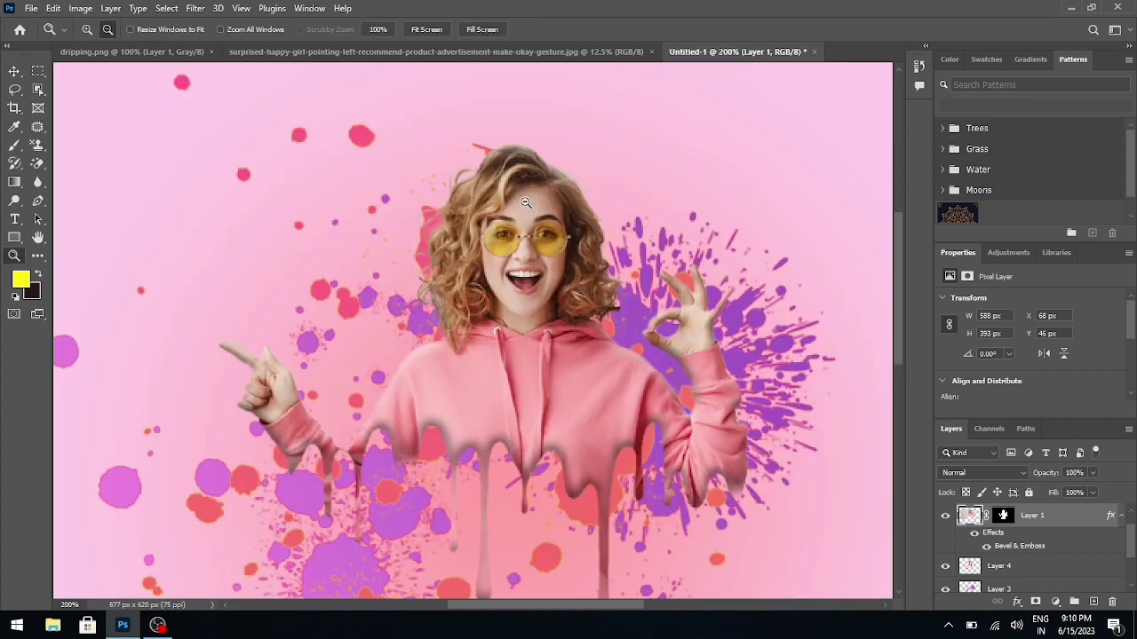
left_click(13, 96)
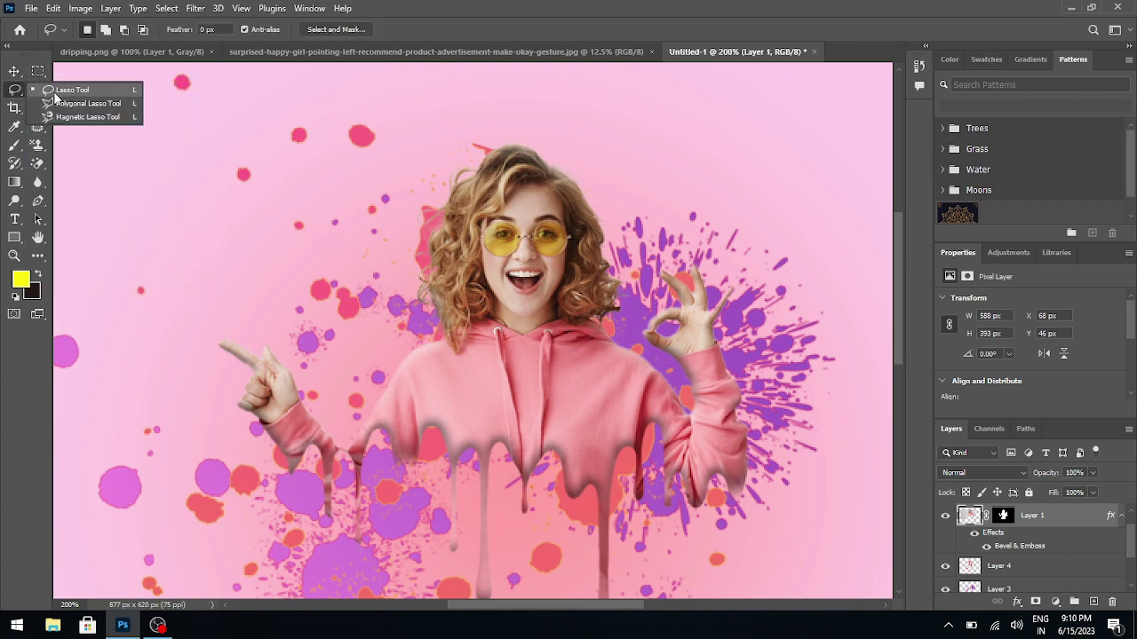
left_click(55, 93)
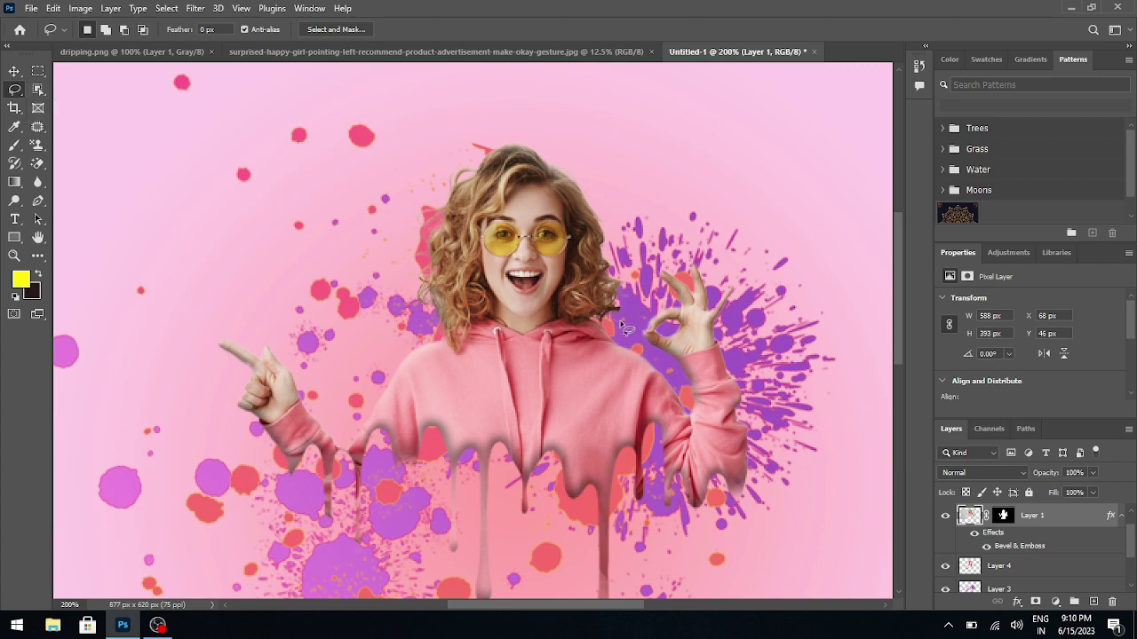
left_click_drag(621, 326, 507, 359)
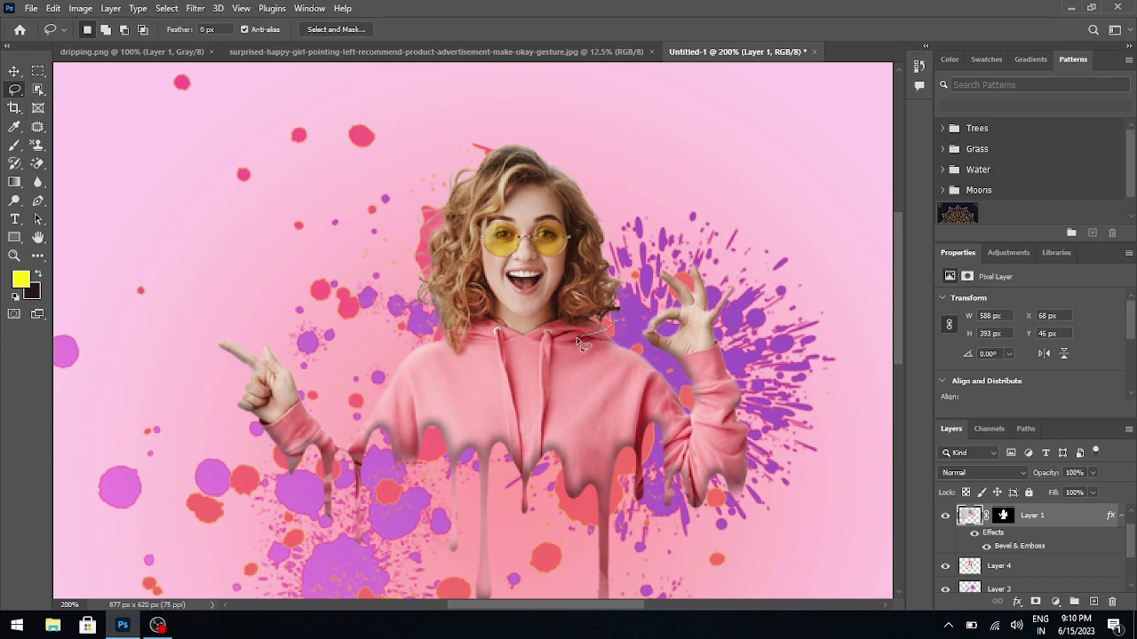
left_click(507, 360)
left_click(38, 91)
left_click(75, 90)
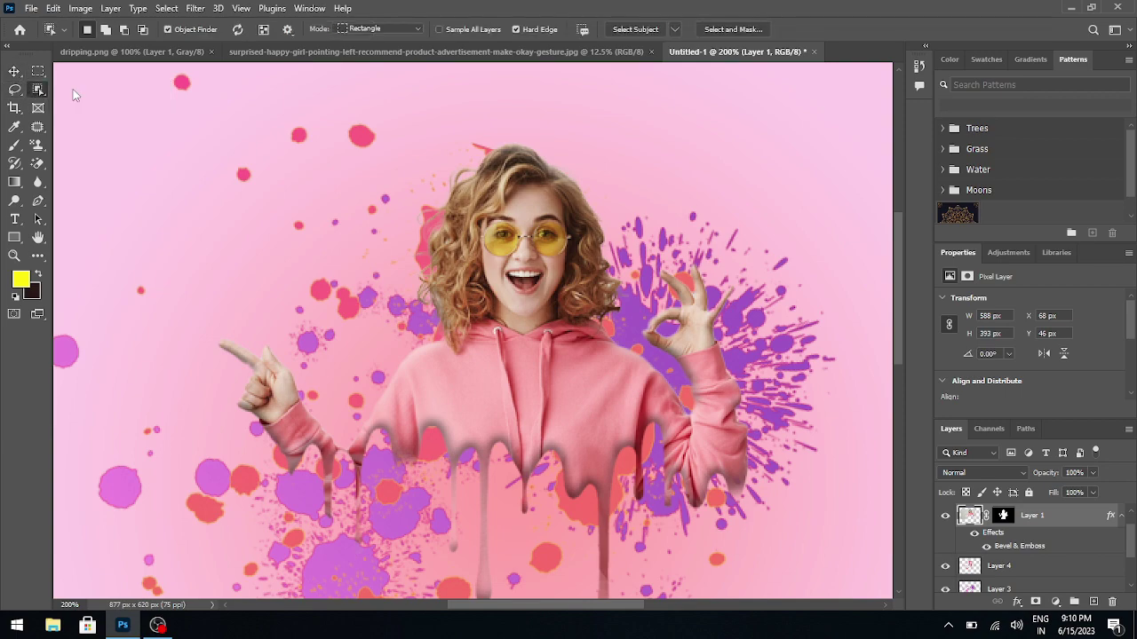
left_click_drag(390, 110, 422, 172)
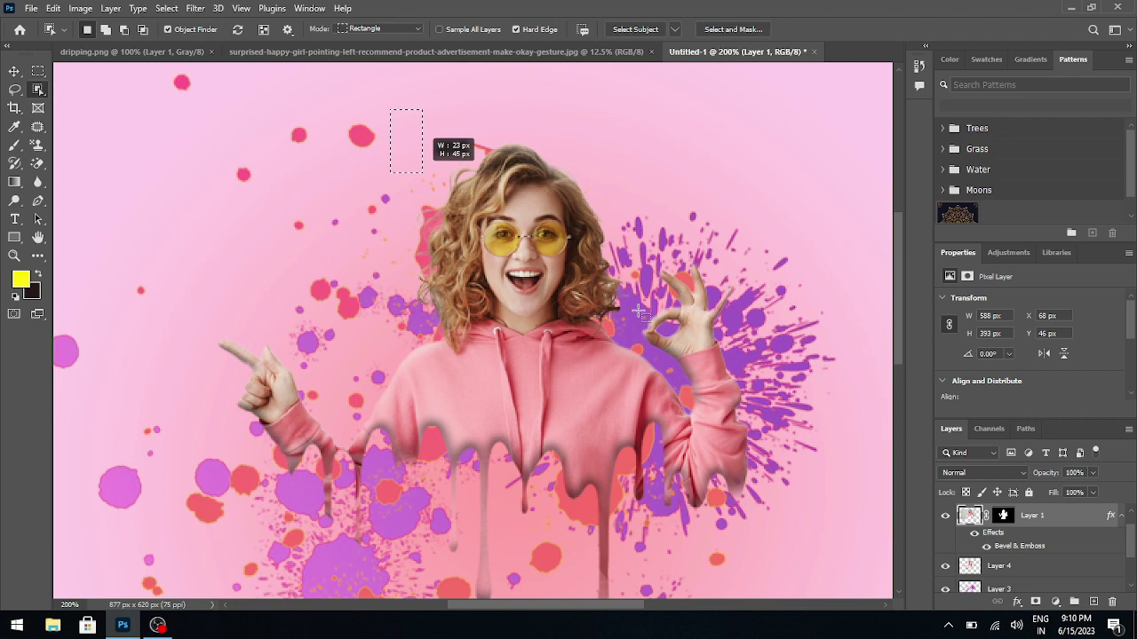
left_click_drag(638, 312, 638, 312)
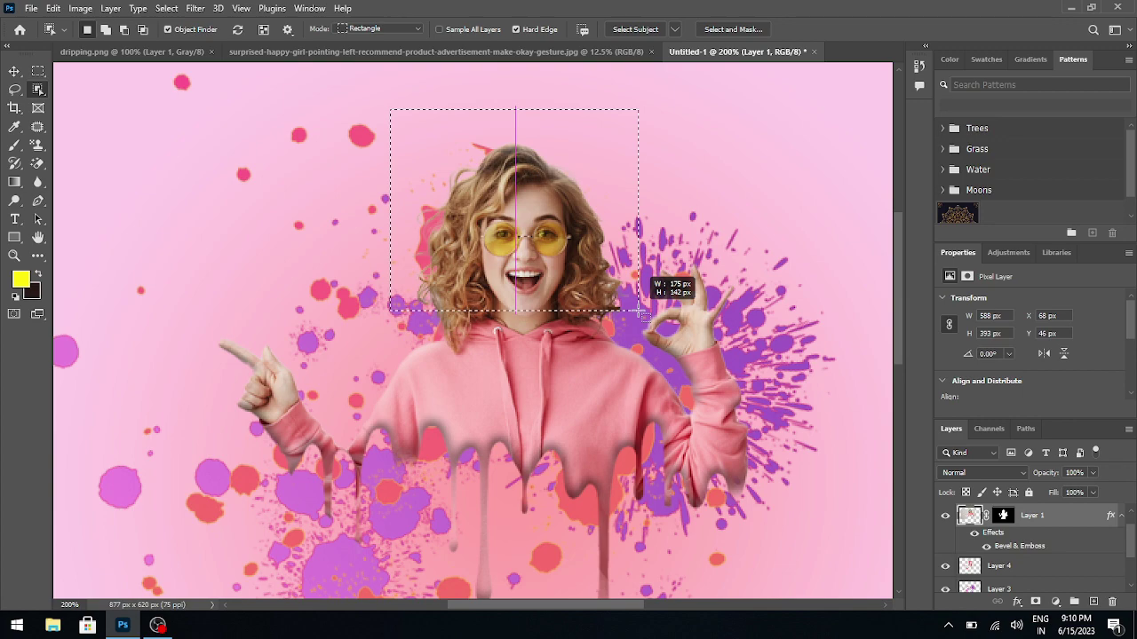
left_click_drag(639, 311, 639, 314)
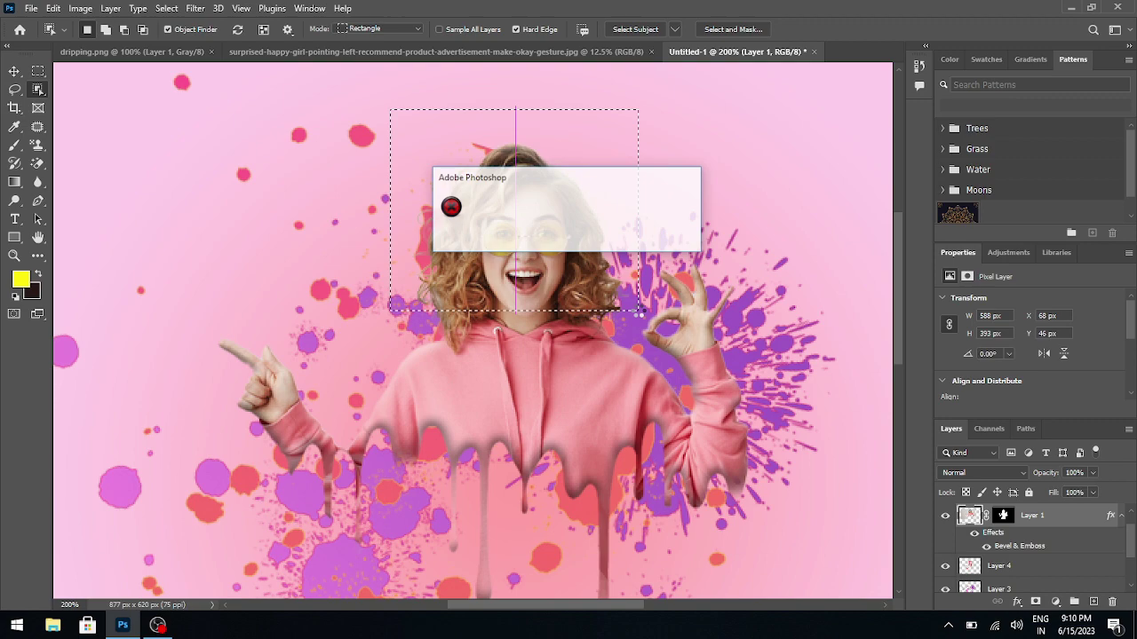
right_click(38, 88)
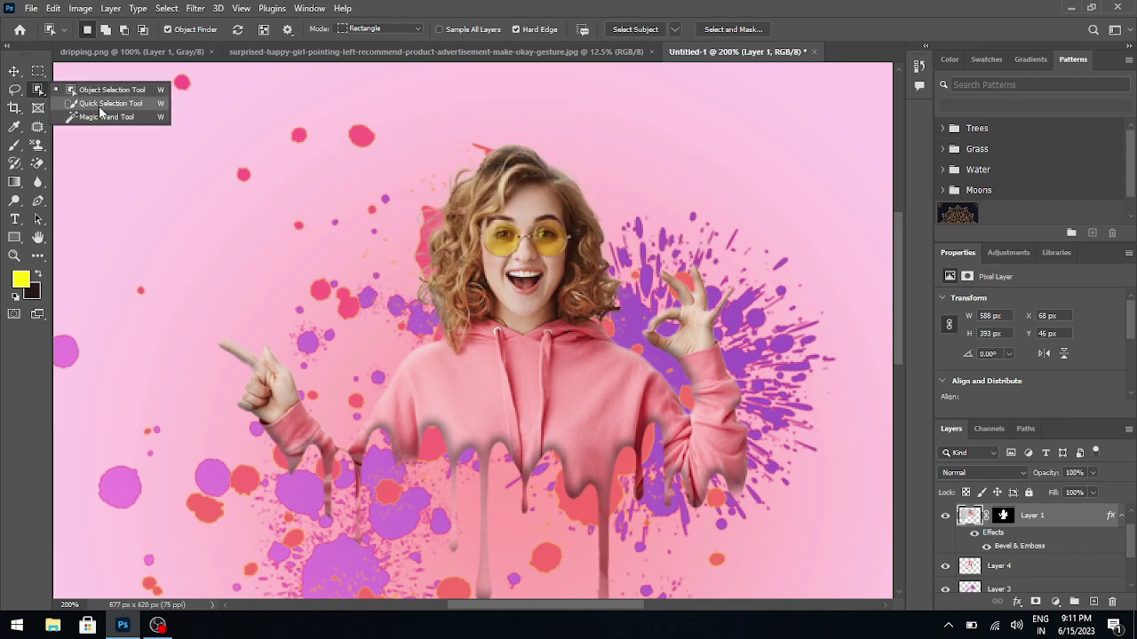
Quick-select the girl's face and curly hair, then copy them to a new Layer 5.
left_click(101, 104)
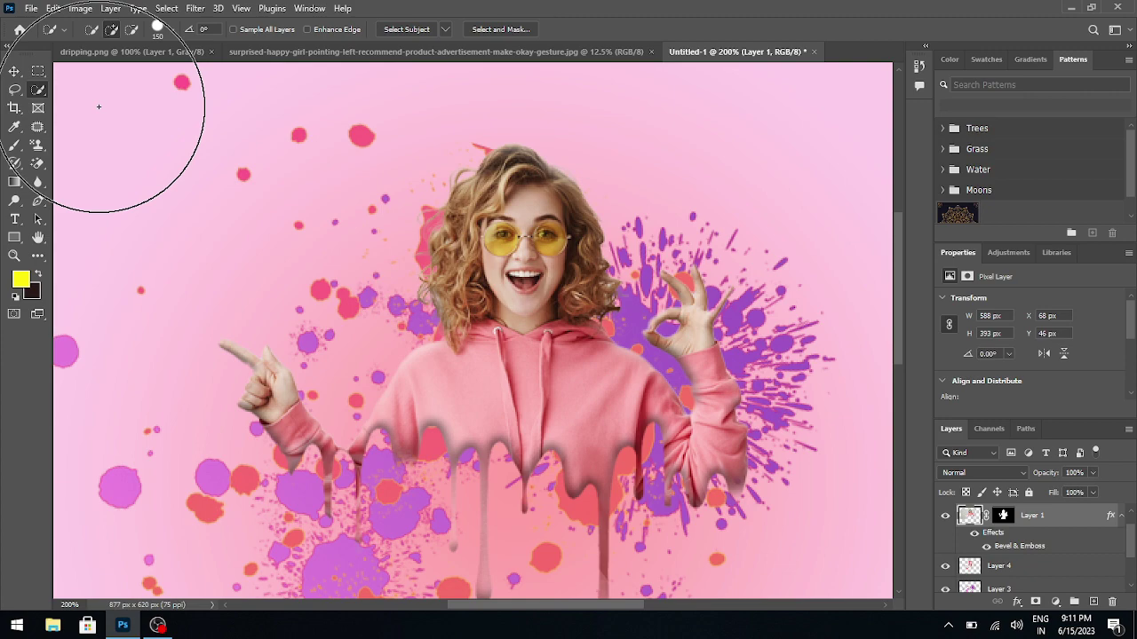
key("bracketleft")
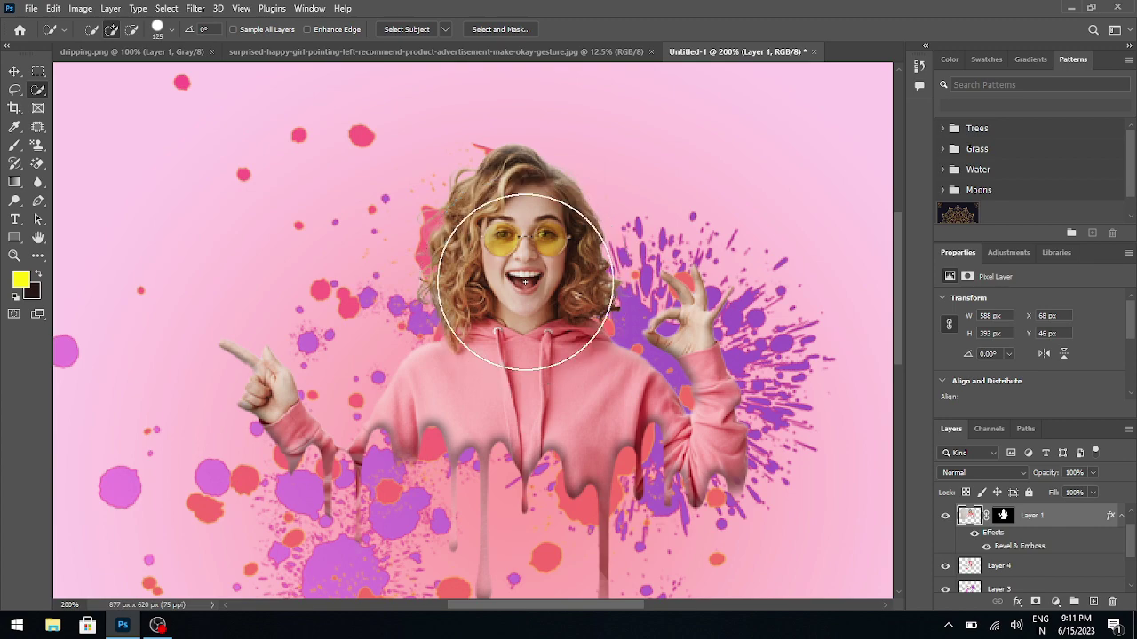
key("bracketleft")
key("bracketleft")
key("bracketleft")
key("bracketleft")
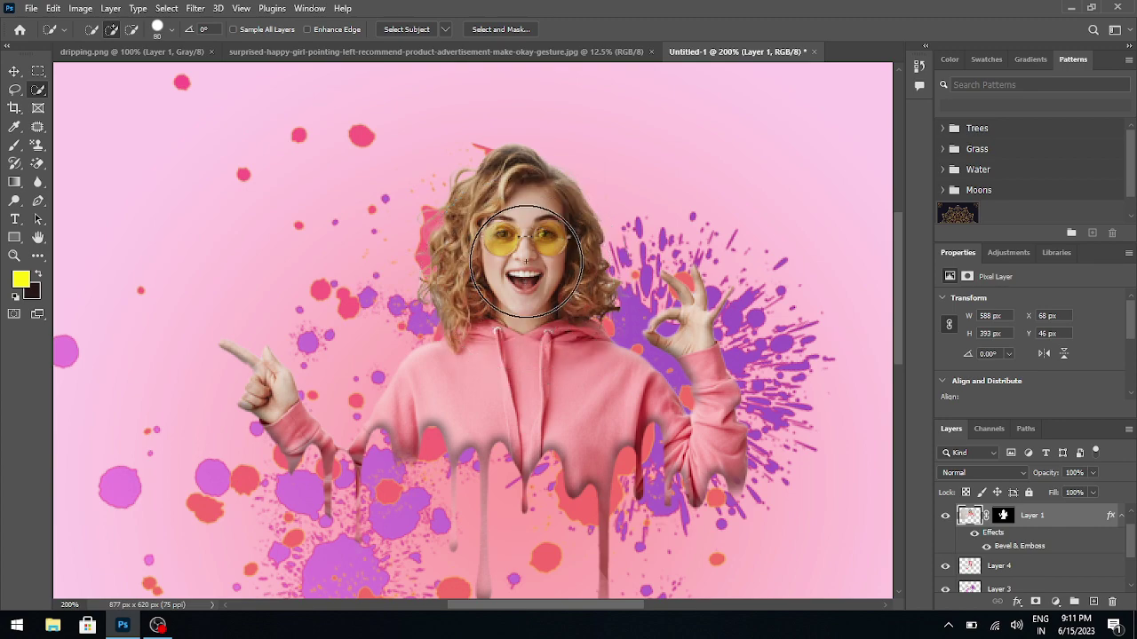
key("bracketleft")
left_click_drag(525, 261, 478, 216)
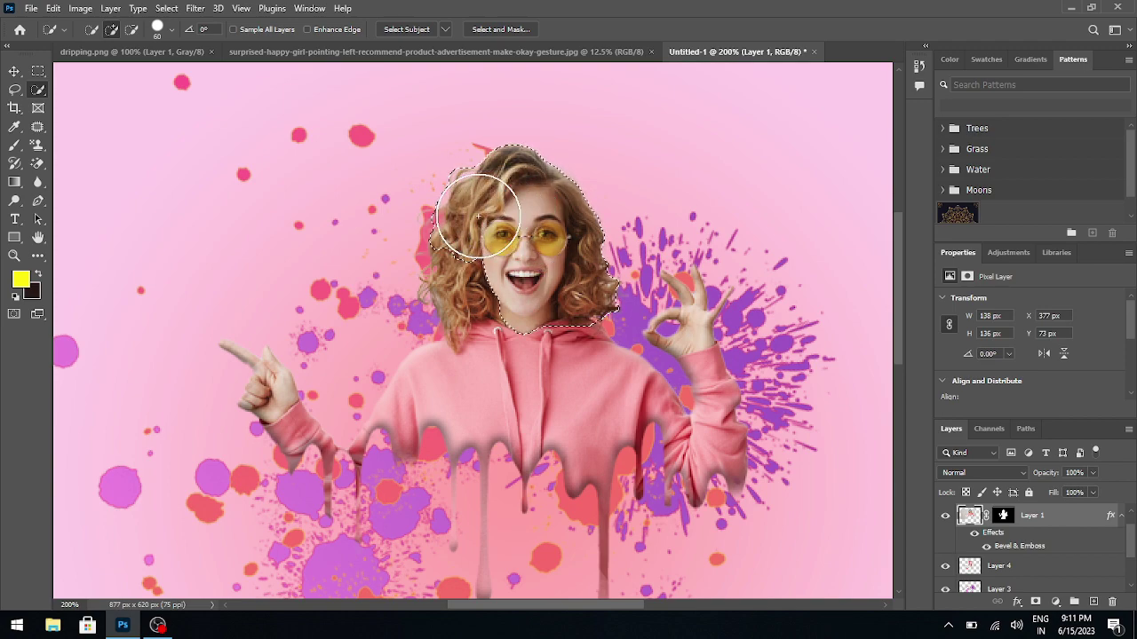
key("bracketleft")
key("bracketleft")
left_click_drag(478, 215, 464, 290)
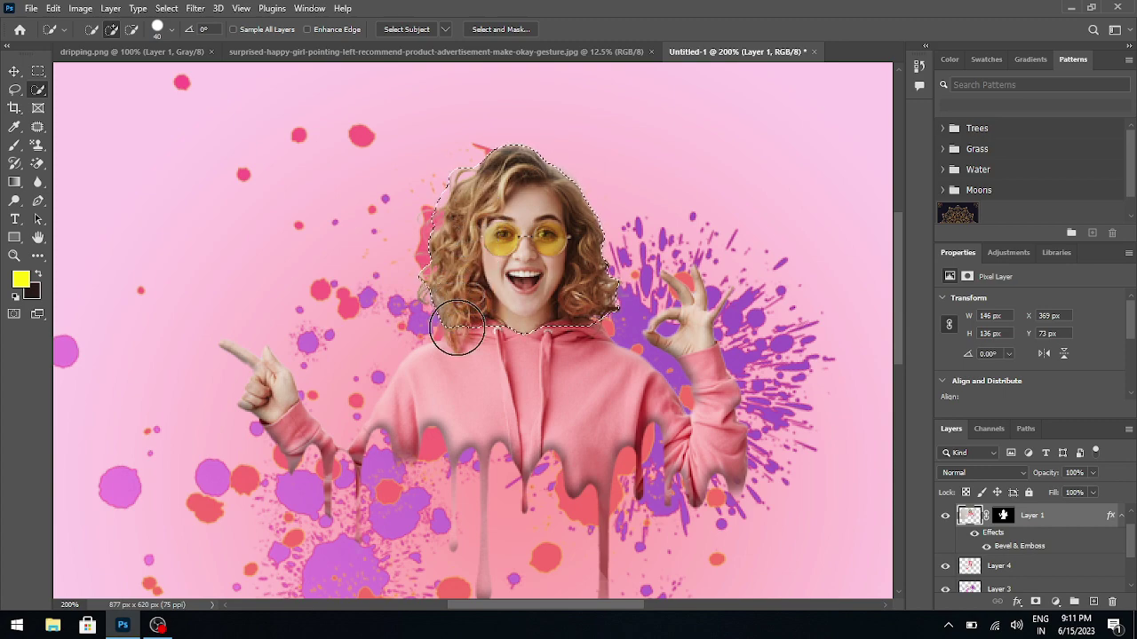
key("bracketleft")
key("bracketleft")
key("bracketleft")
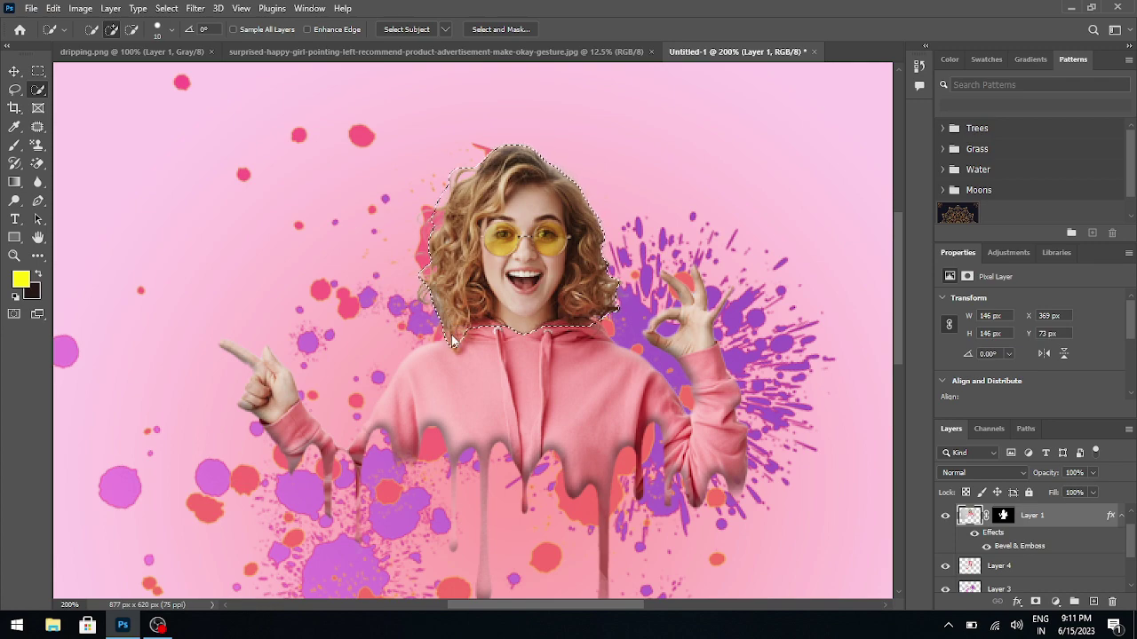
left_click_drag(451, 335, 456, 355)
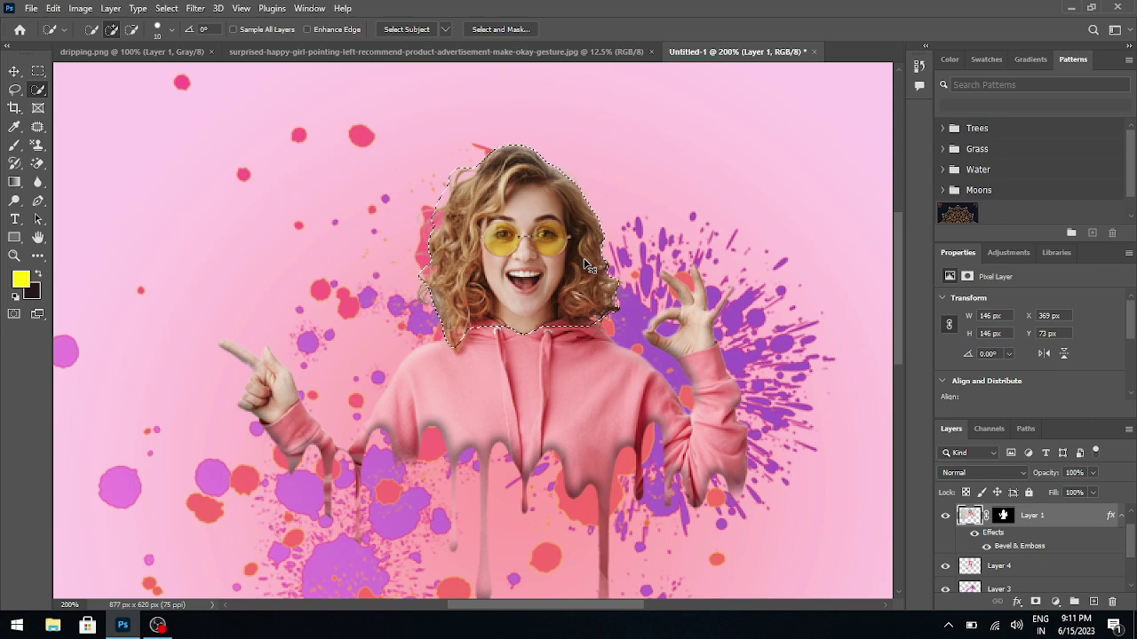
key("ctrl+j")
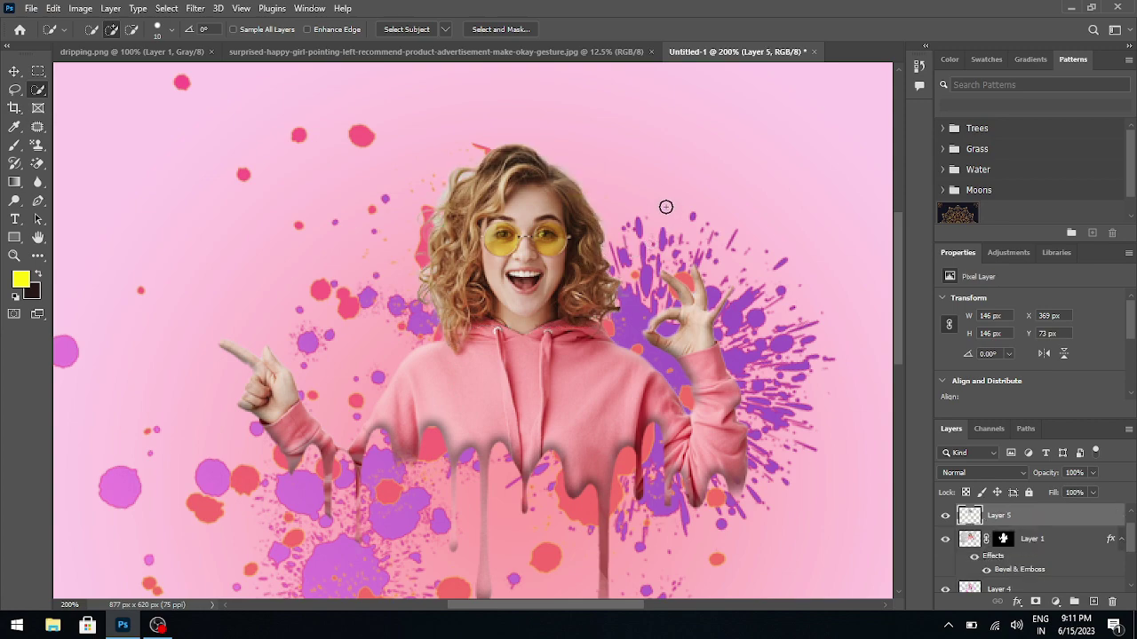
Return to the Move tool and zoom out to 100% to view the entire poster.
key("v")
left_click(1131, 588)
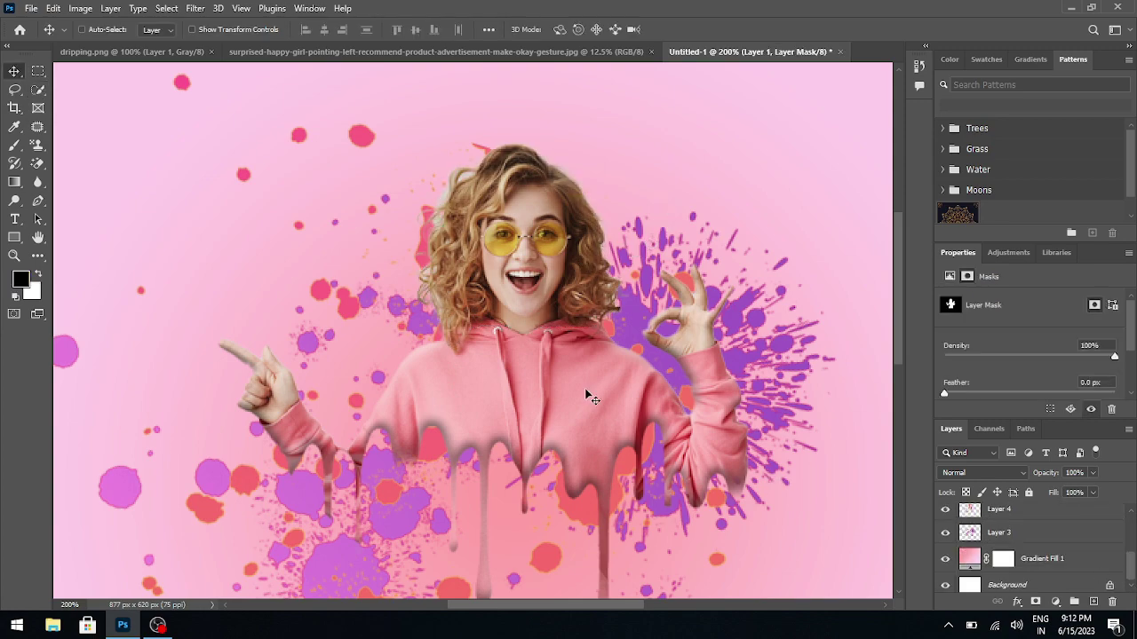
key("z")
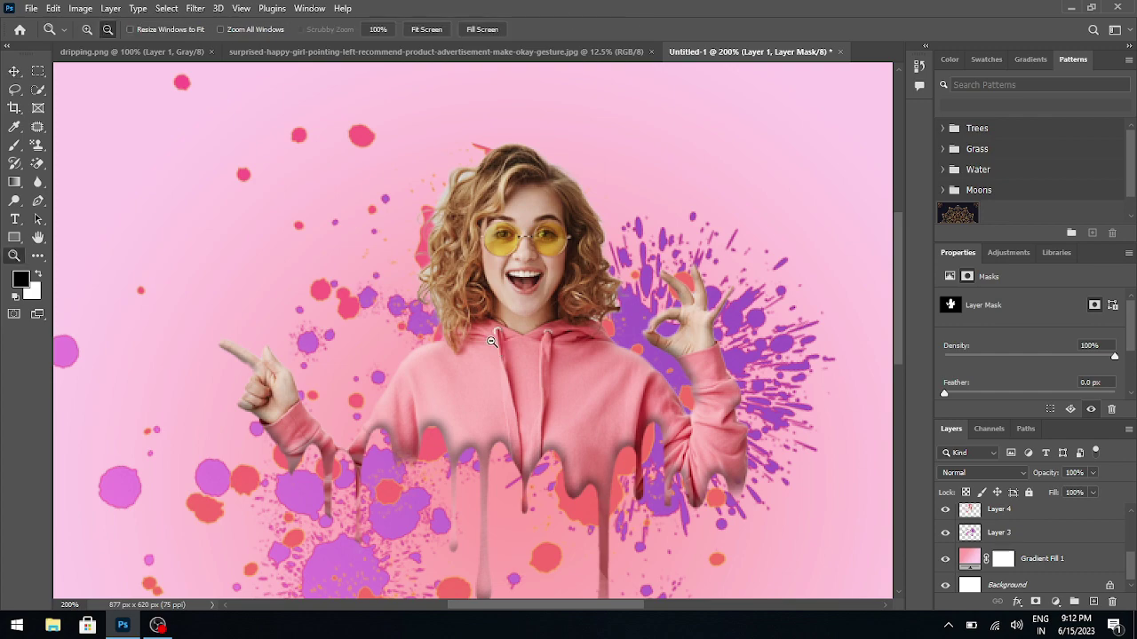
left_click(491, 341, "alt")
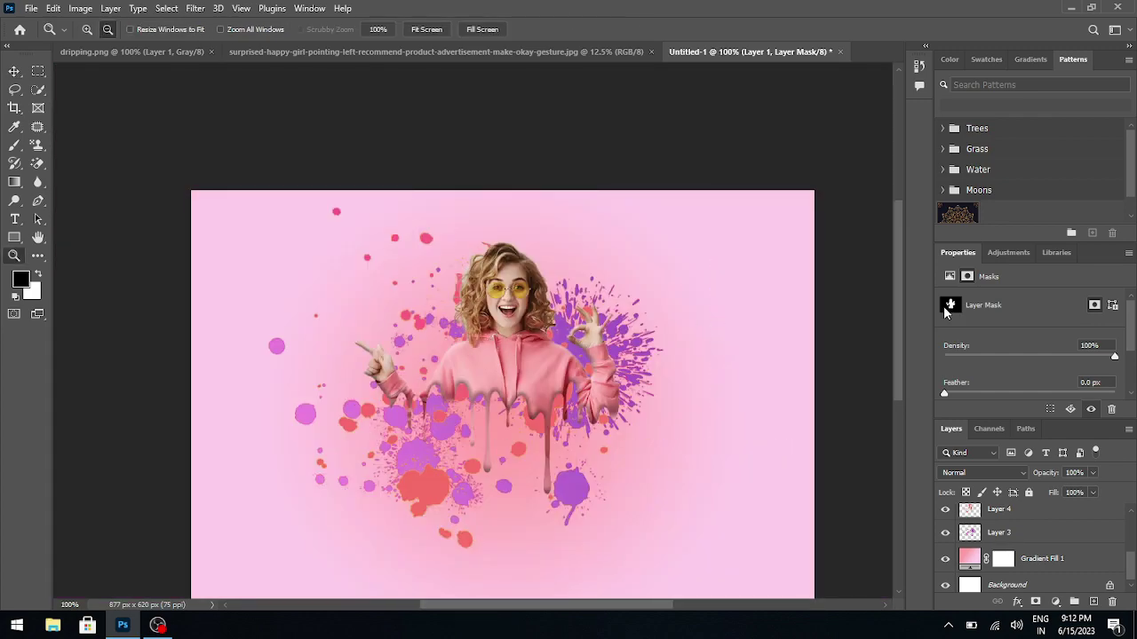
left_click_drag(900, 316, 898, 340)
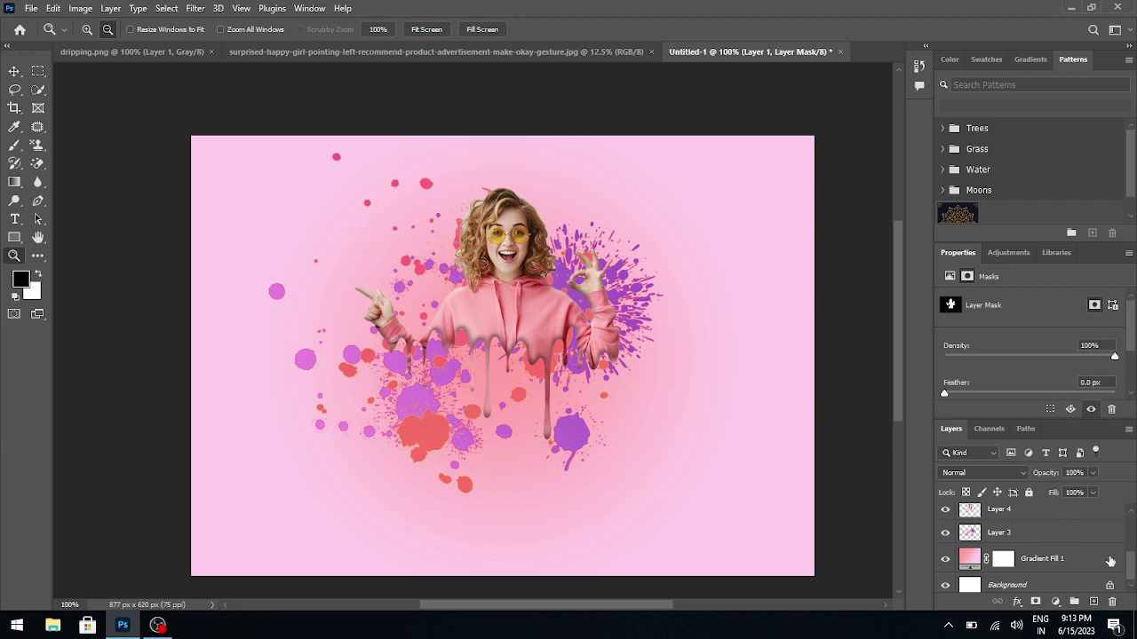
Add a new gradient fill layer above Gradient Fill 1 and tilt its angle downward.
left_click(1041, 558)
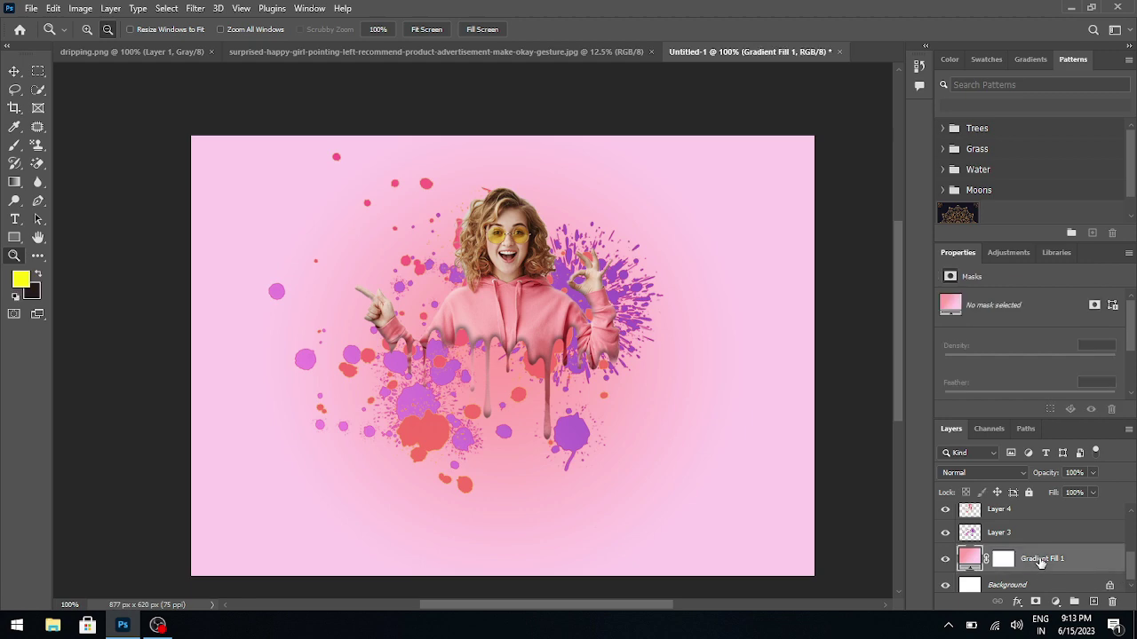
left_click(1055, 602)
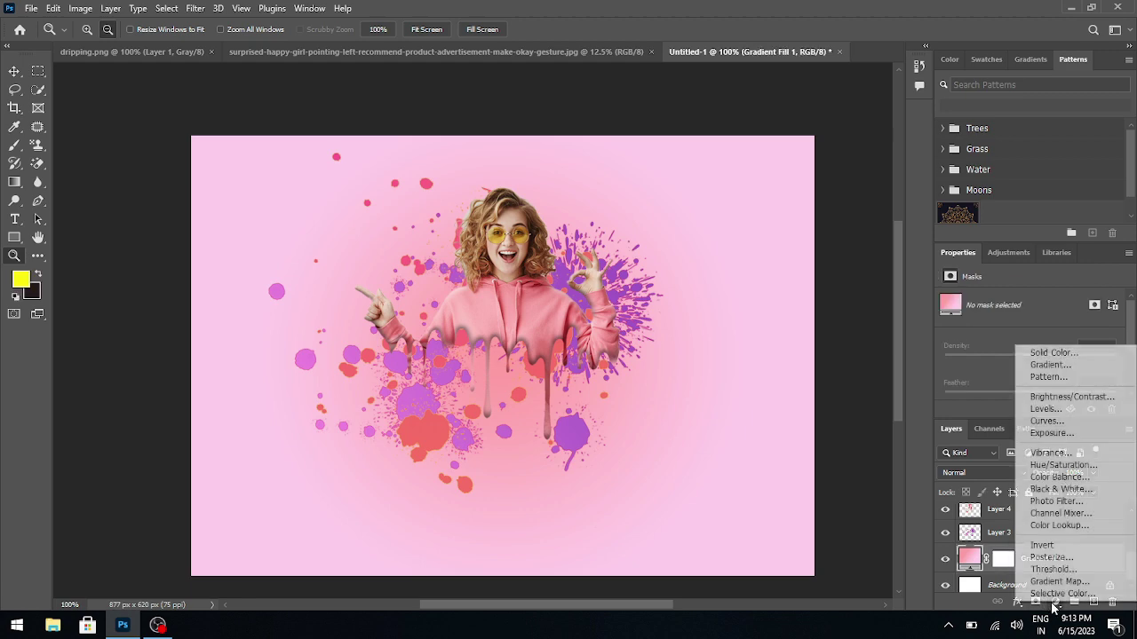
left_click(1044, 364)
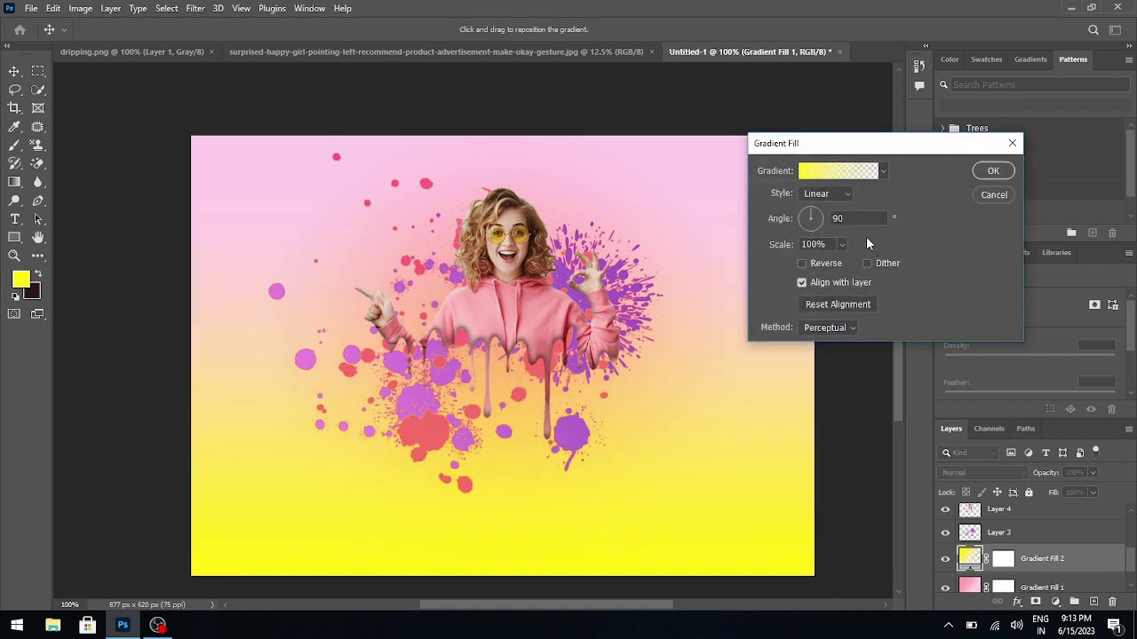
left_click(821, 216)
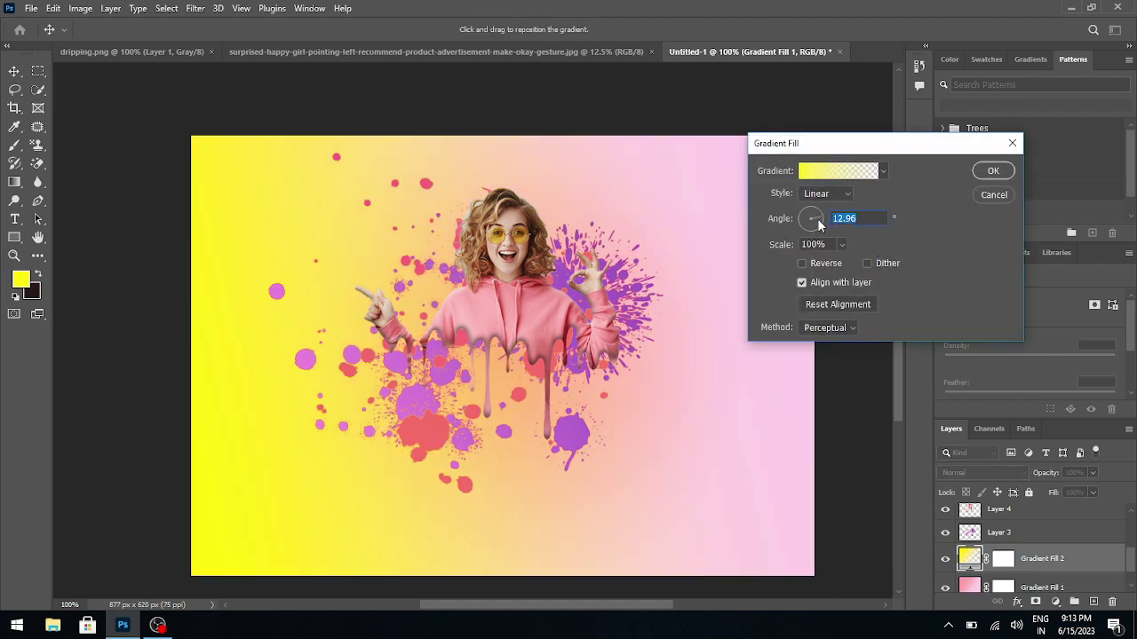
left_click(818, 221)
left_click(819, 225)
left_click(818, 231)
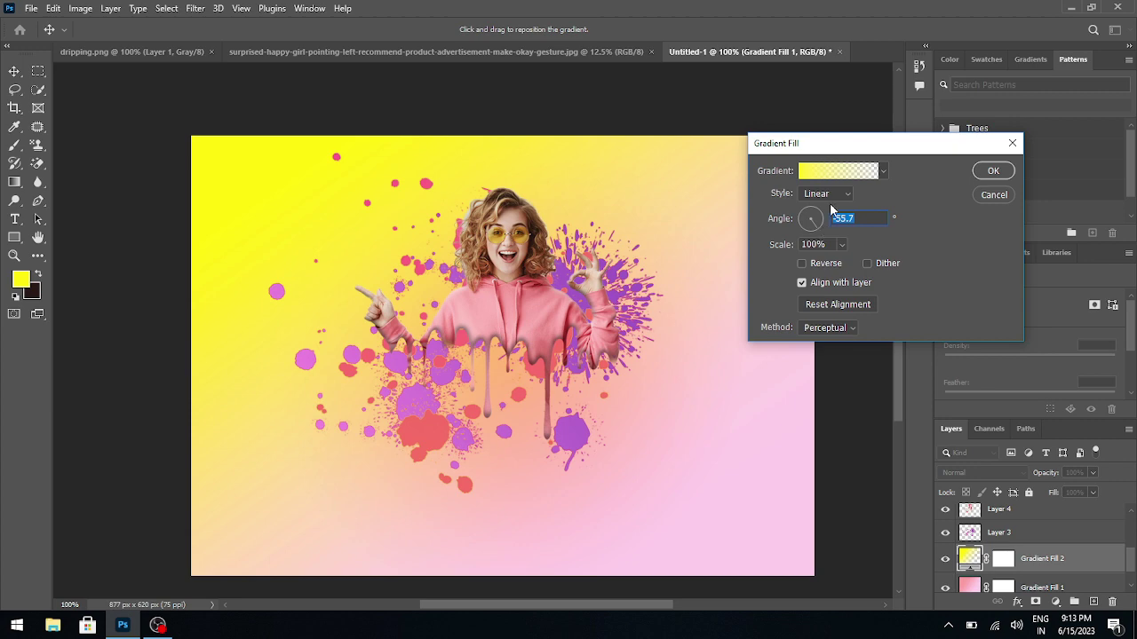
Make the gradient Radial at about 21.37° and apply the yellow glow.
left_click(828, 198)
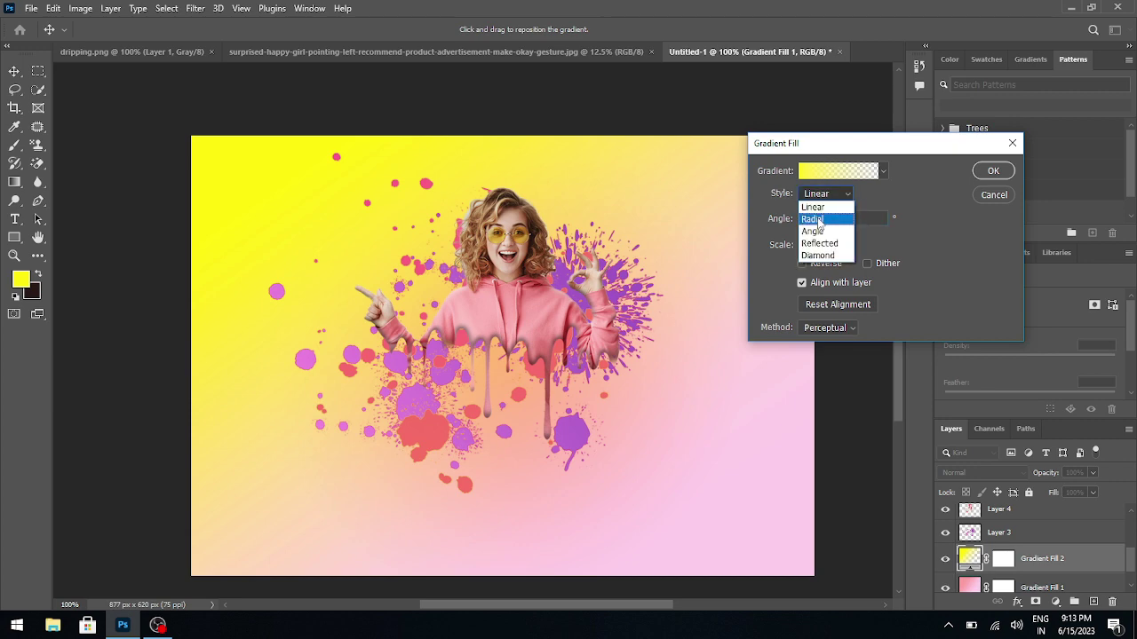
left_click(817, 219)
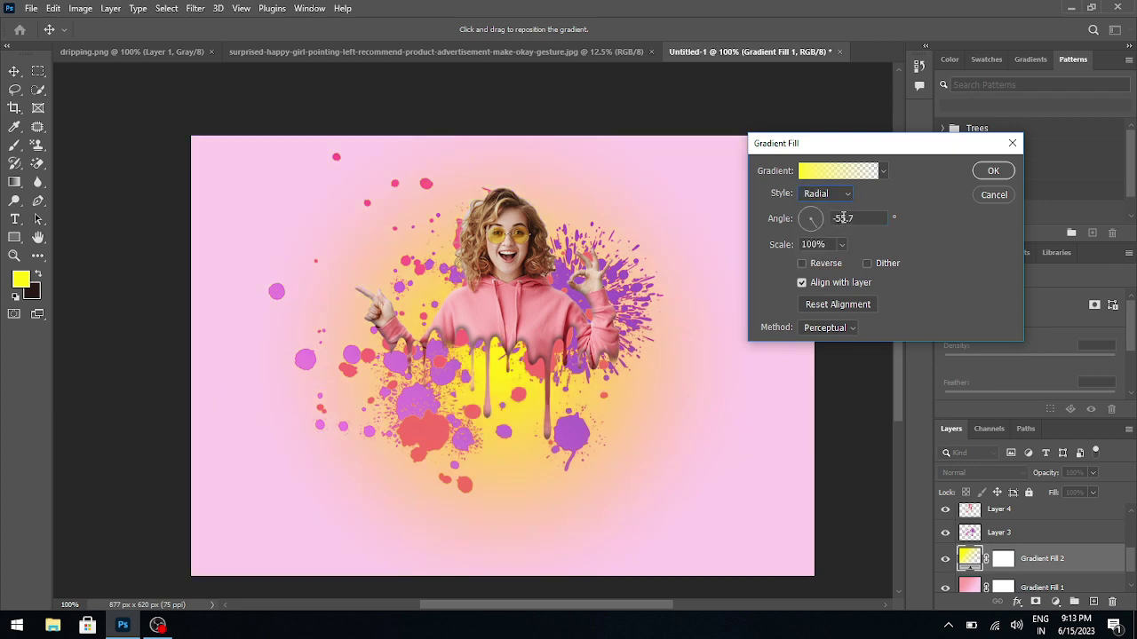
left_click(823, 221)
left_click_drag(823, 221, 823, 219)
left_click(983, 172)
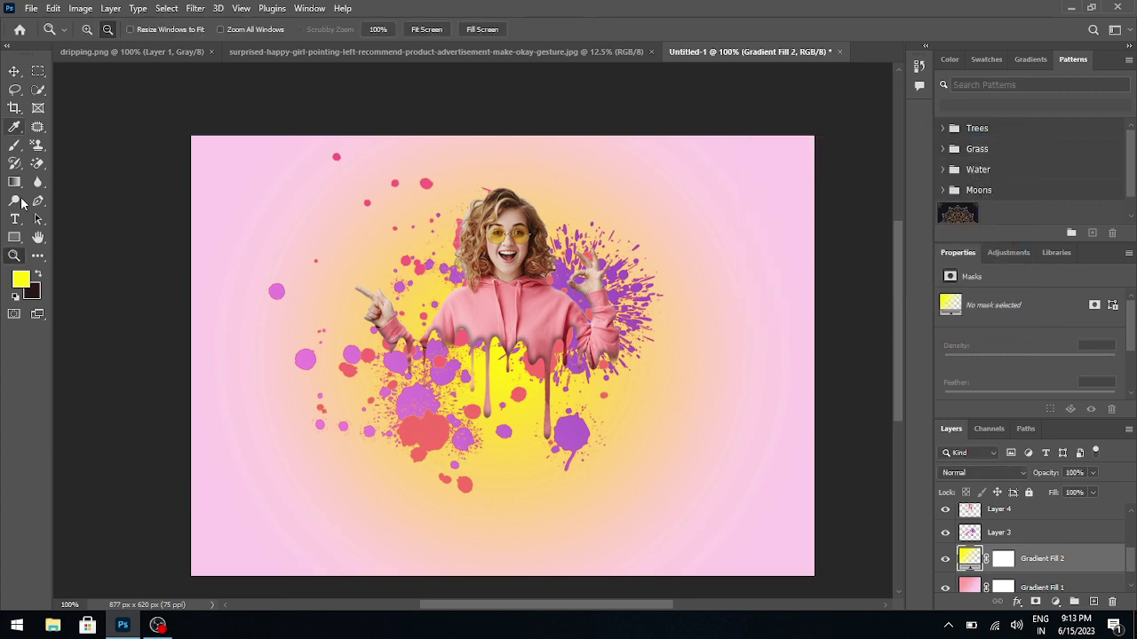
Pull the crop frame in from the left, right and bottom to about 549×596 px.
left_click(18, 110)
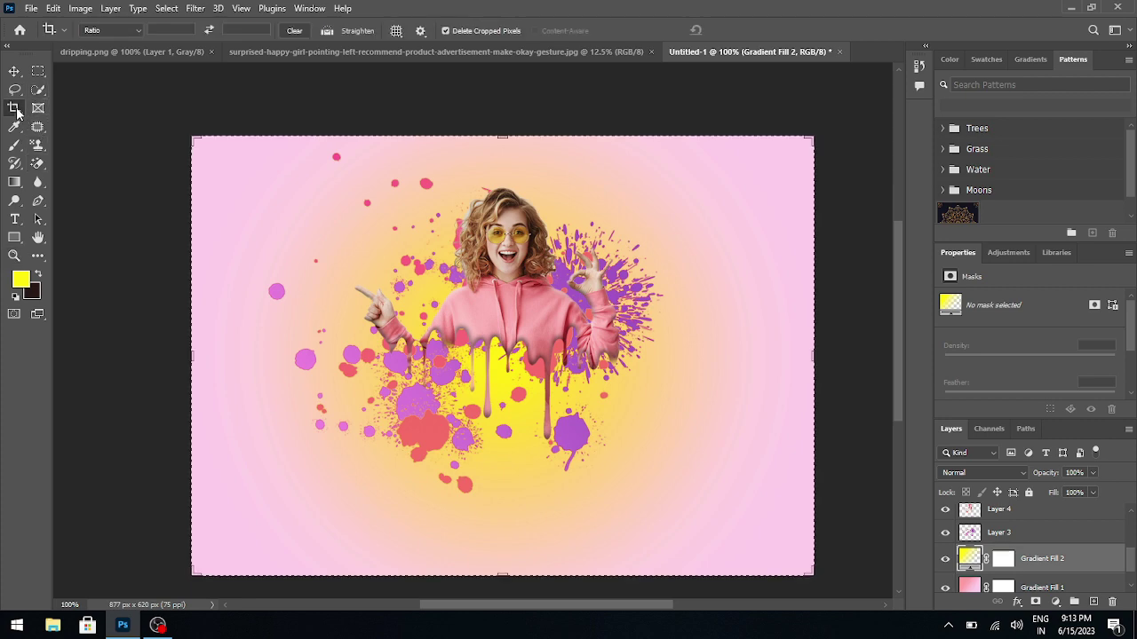
left_click_drag(183, 357, 250, 350)
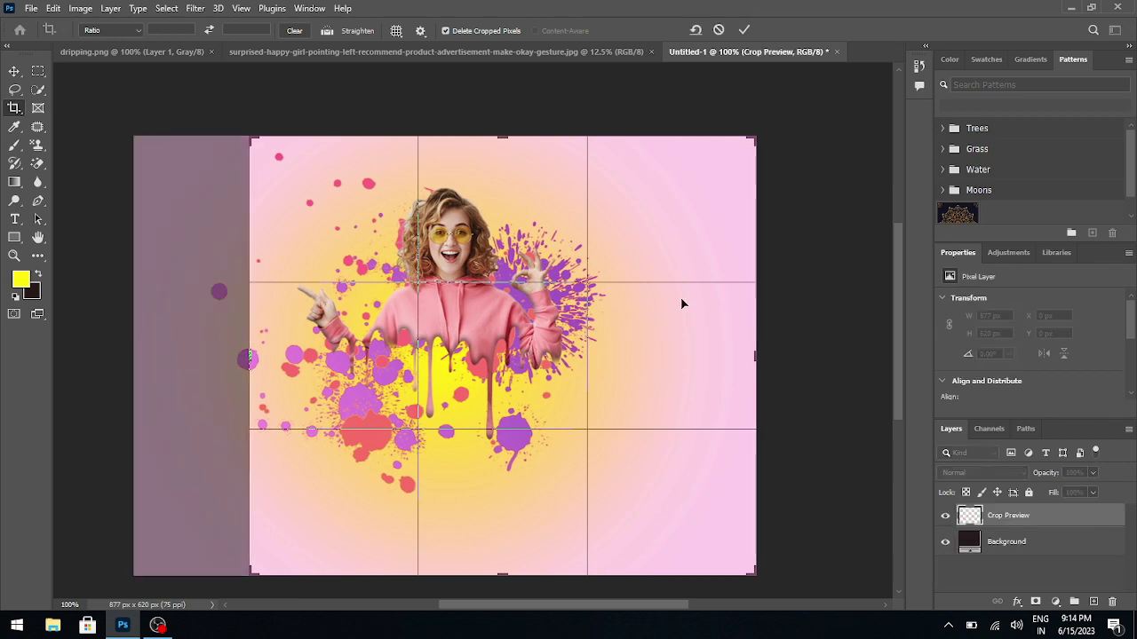
left_click_drag(755, 351, 694, 356)
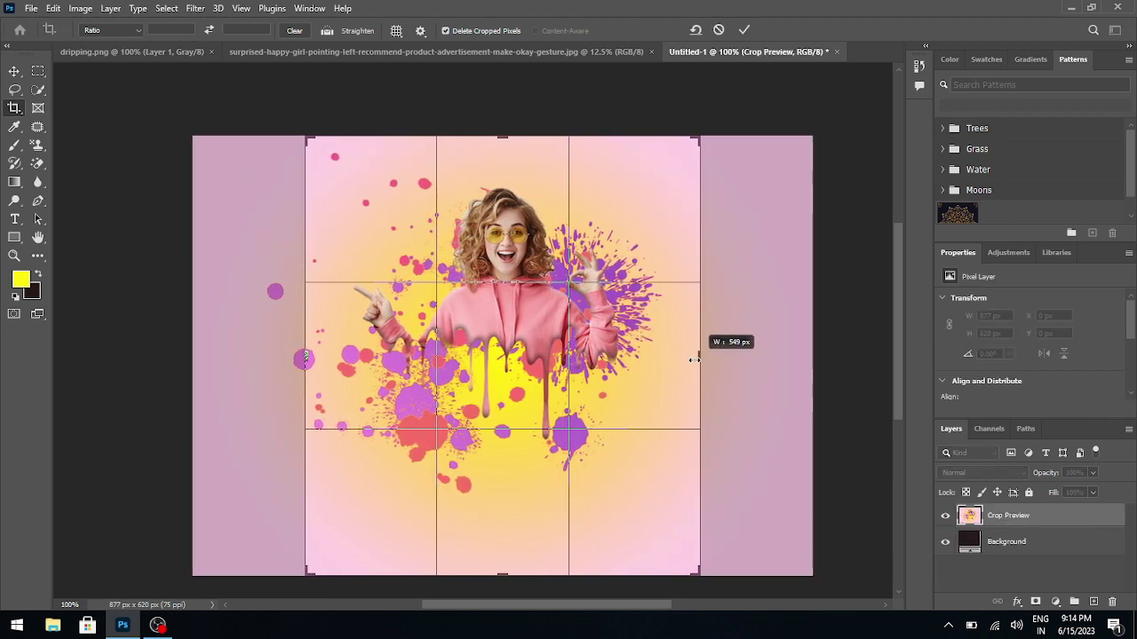
left_click_drag(695, 356, 694, 356)
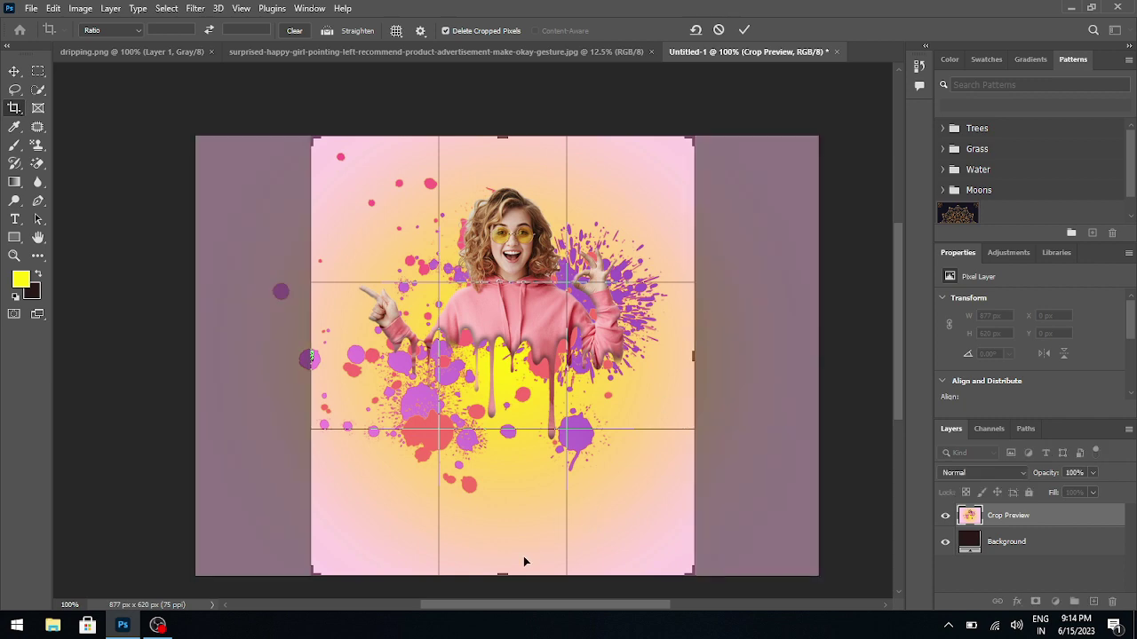
left_click_drag(501, 573, 503, 564)
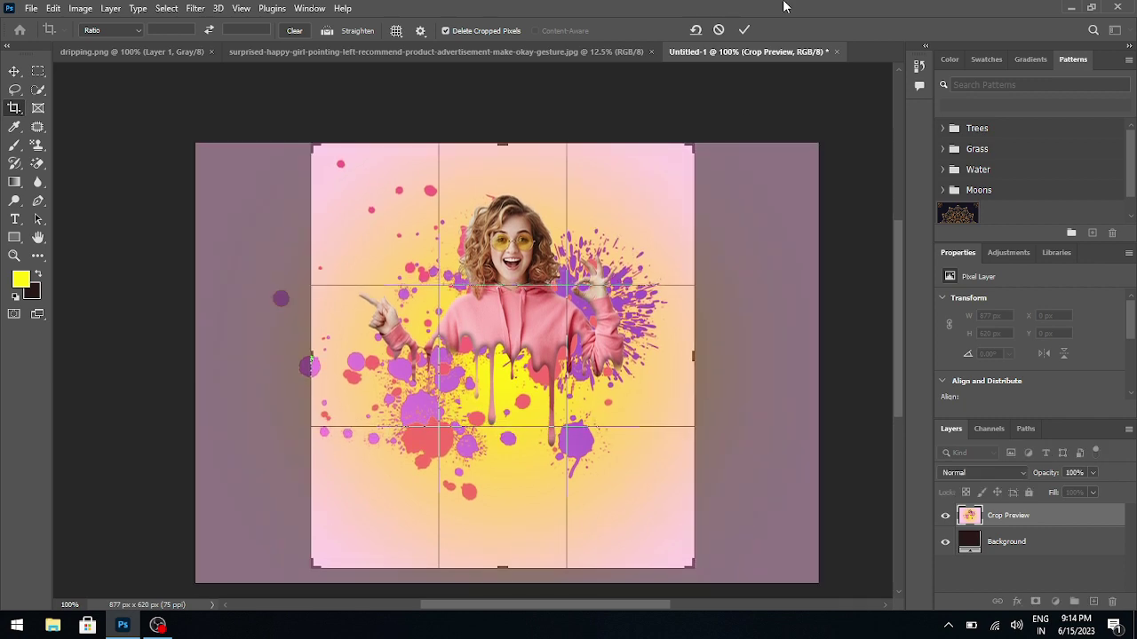
Commit the crop at 541×600 px and delete the hidden drip Layer 2.
left_click(744, 32)
left_click(1021, 518)
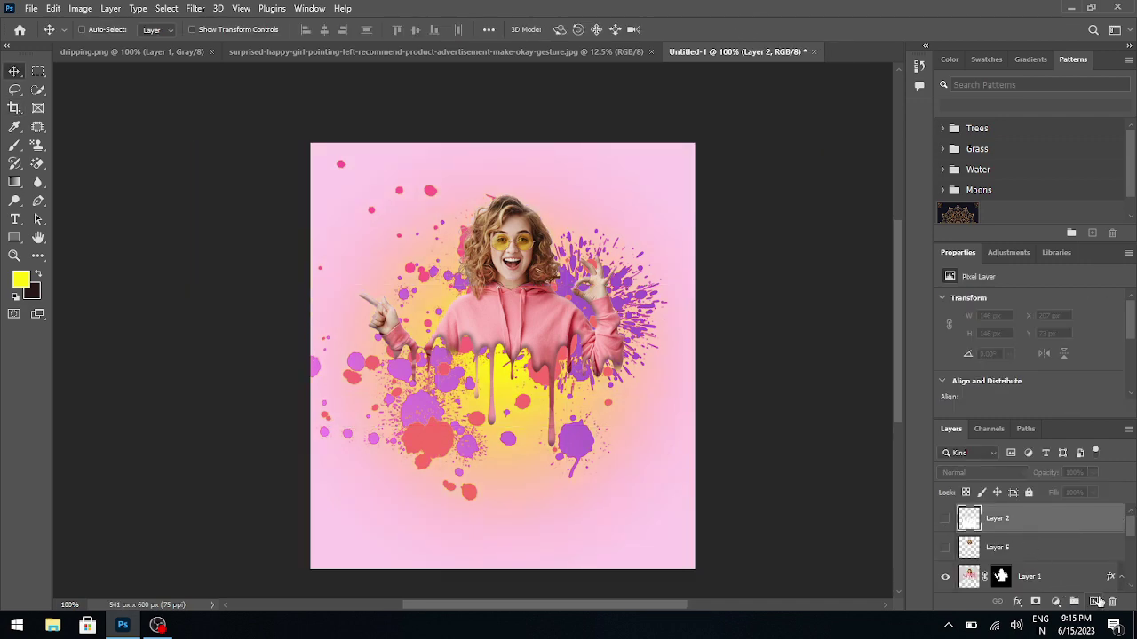
left_click(1111, 603)
key("Return")
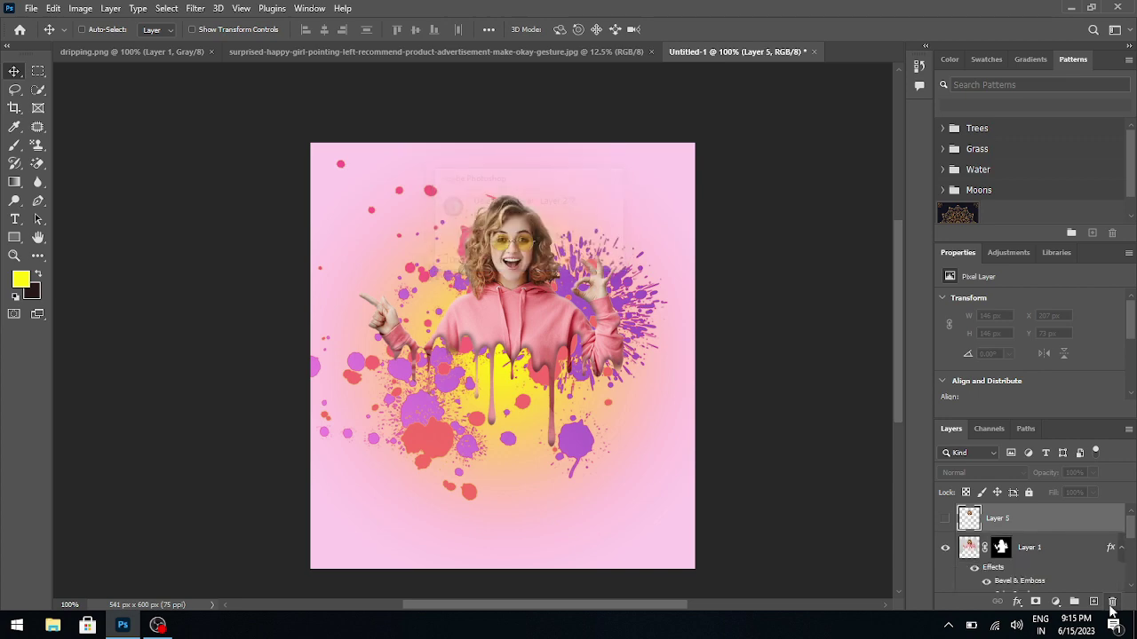
Undo an accidental deletion of Layer 5 to restore it.
left_click(1111, 603)
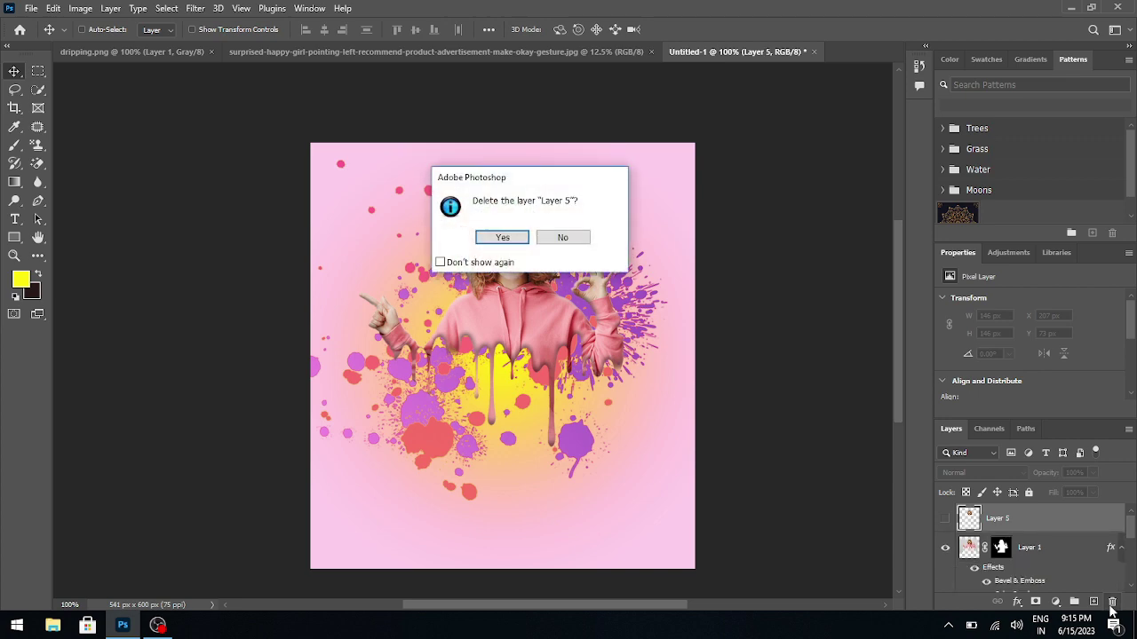
key("Return")
key("ctrl")
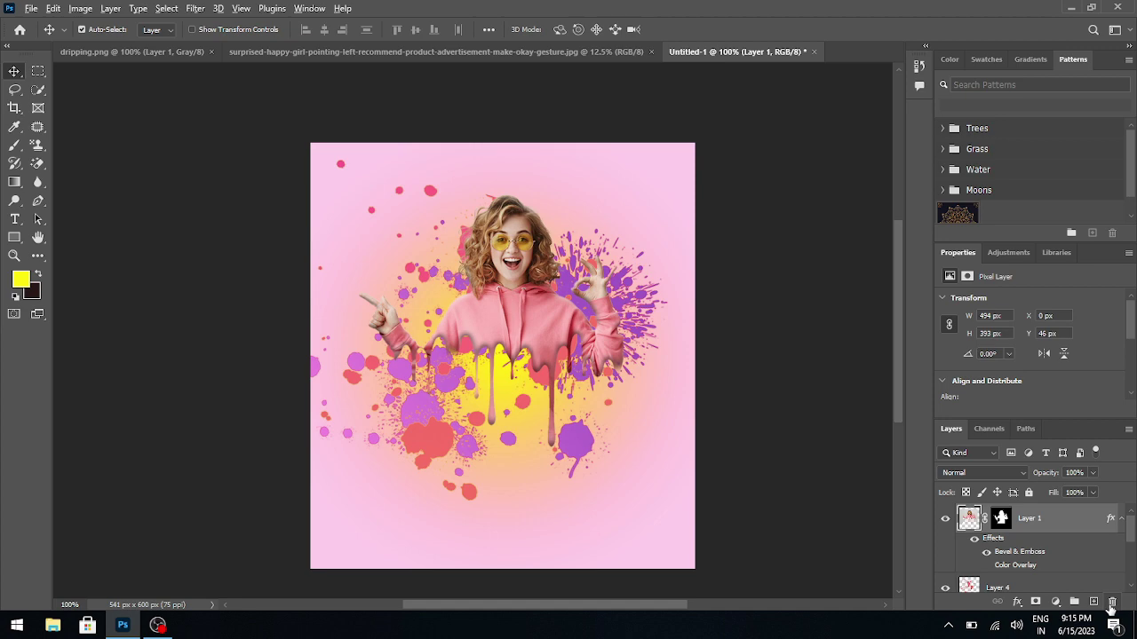
key("ctrl+z")
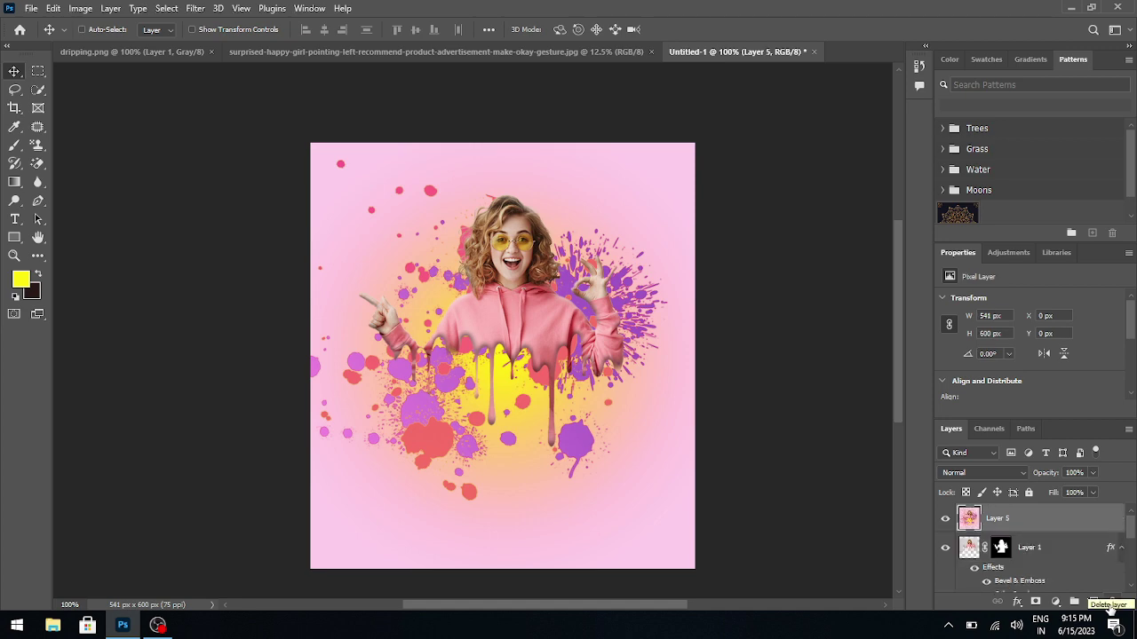
Open the gold-on-navy mandala JPG from disk.
key("ctrl+o")
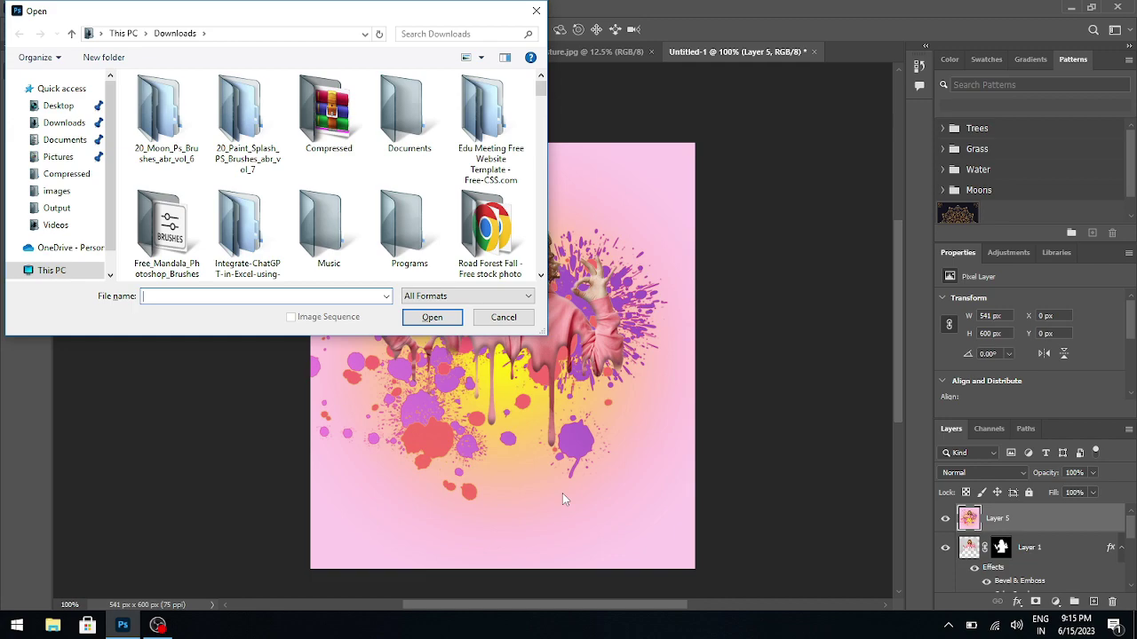
scroll(328, 178, "down", 5)
left_click(490, 115)
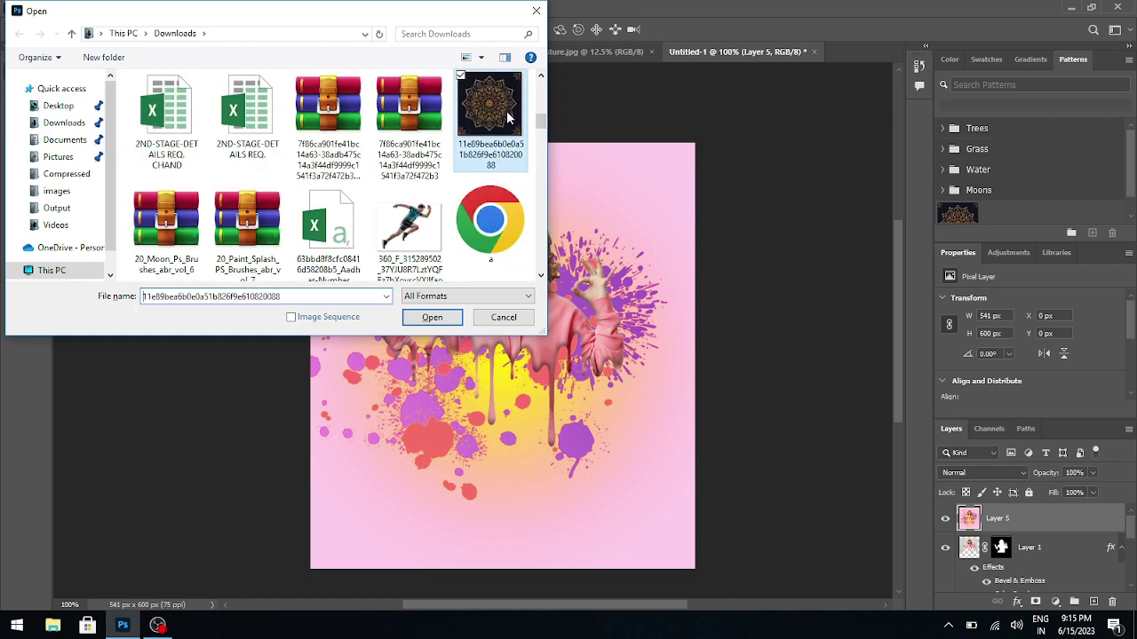
left_click(428, 317)
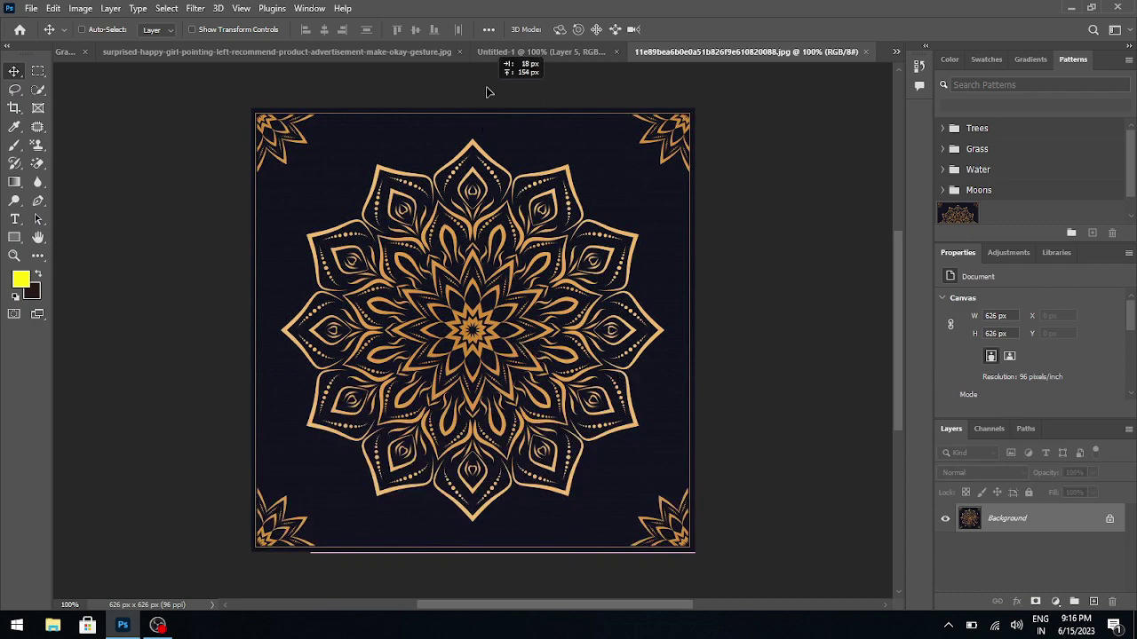
Drag the mandala into the poster as Layer 6 and nudge it left and down.
mouse_move(487, 91)
left_mouse_down()
mouse_move(511, 255)
mouse_move(499, 281)
mouse_move(518, 362)
left_mouse_up()
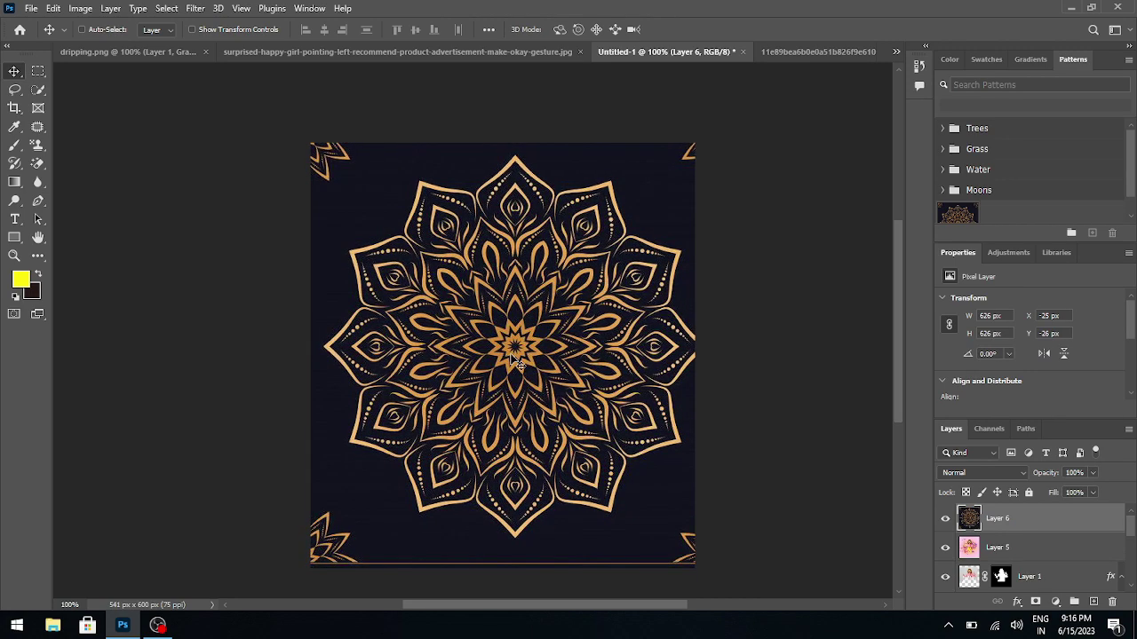
key("Left")
key("Left")
key("Left")
key("Left")
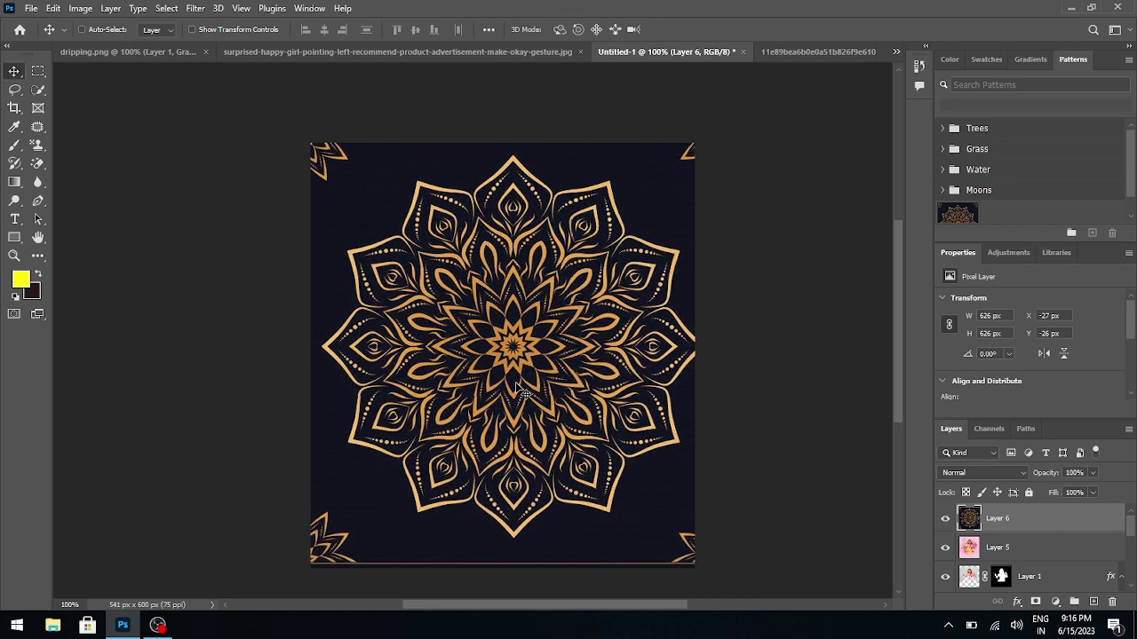
key("Left")
key("Left")
key("Left")
key("Left")
key("Down")
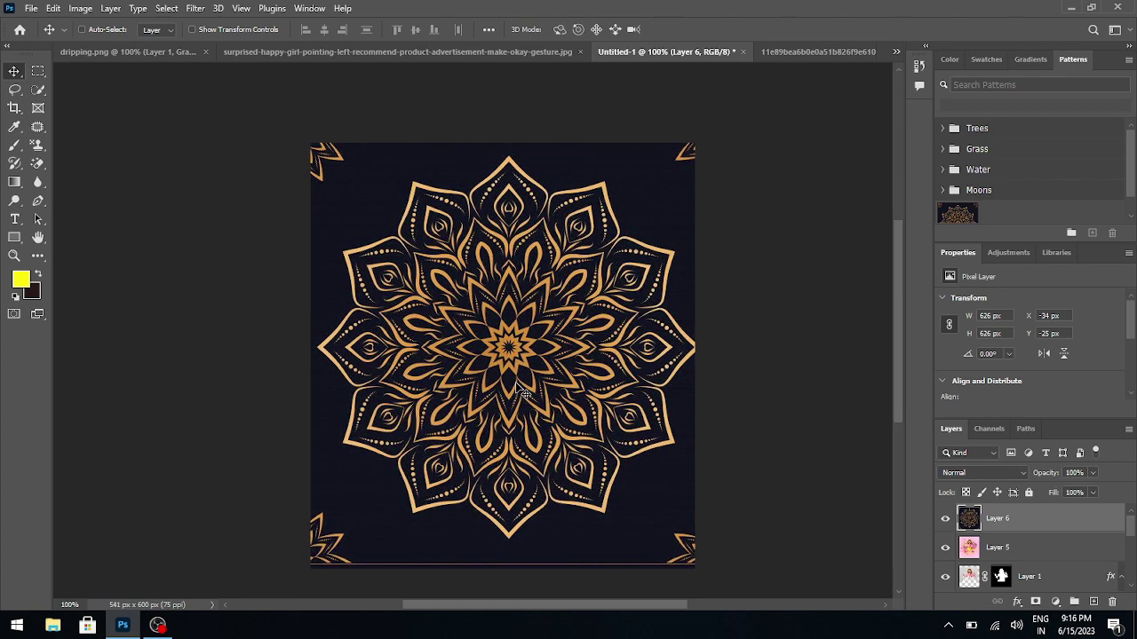
key("Left")
key("Left")
key("Left")
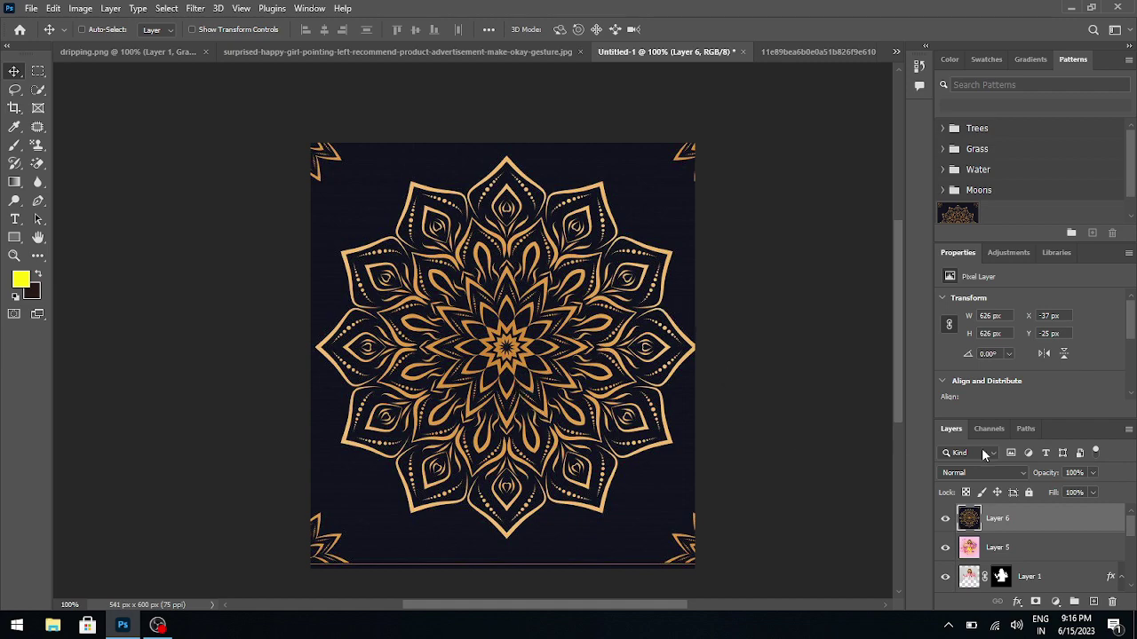
Cycle Layer 6's blend modes from Dissolve onward, ending on Screen over the poster.
left_click(985, 475)
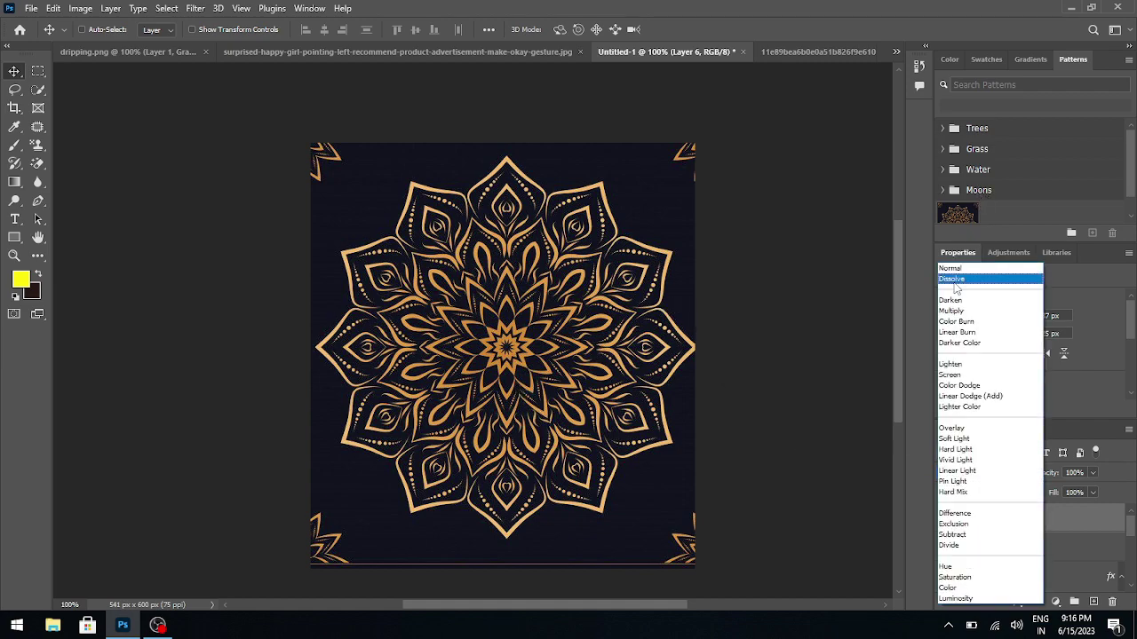
left_click(953, 280)
key("Down")
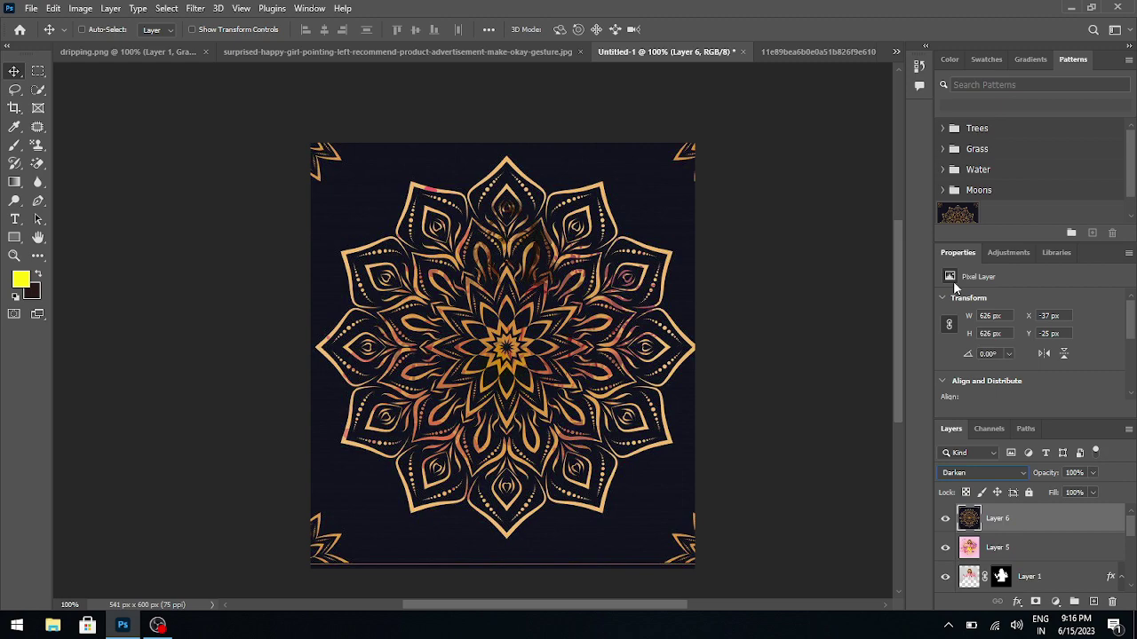
key("Down")
key("Down")
key("Down")
key("Down")
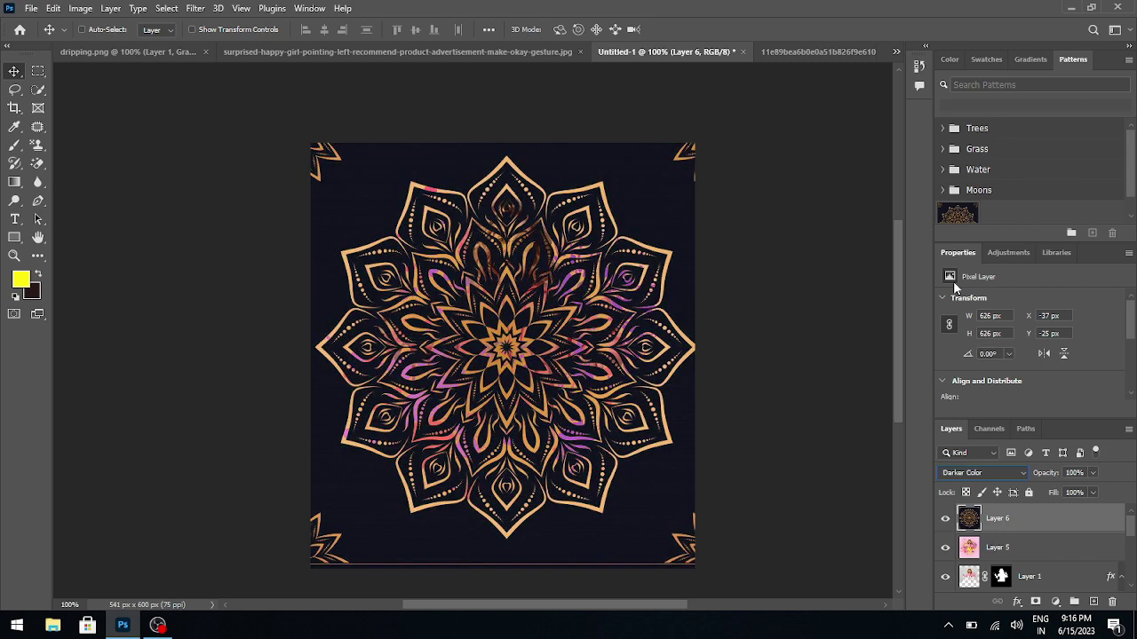
key("Down")
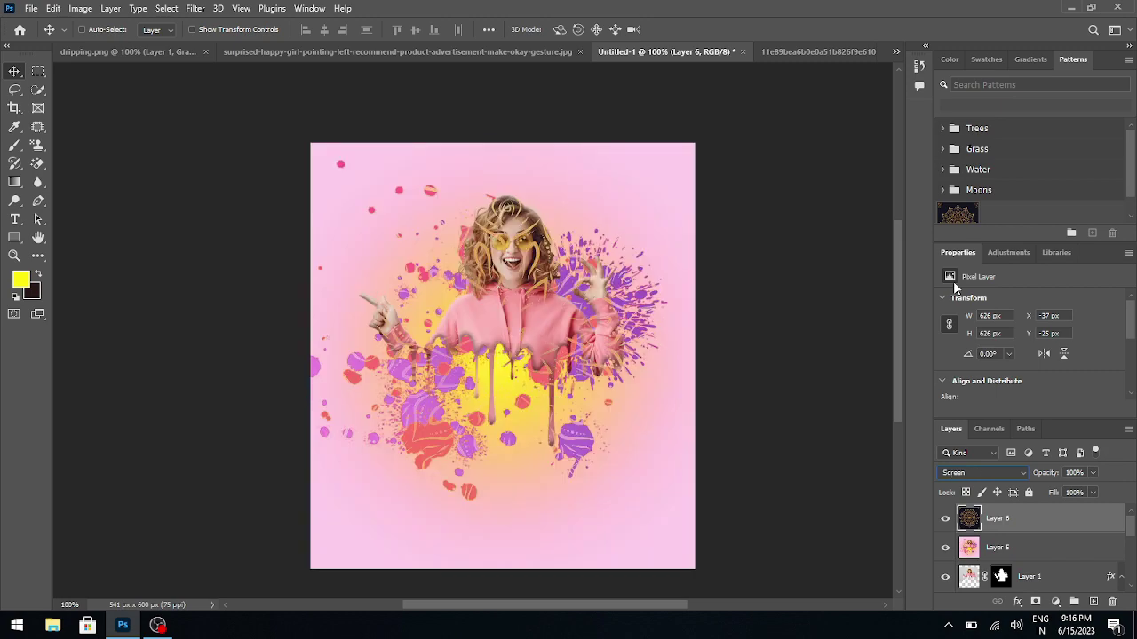
key("Down")
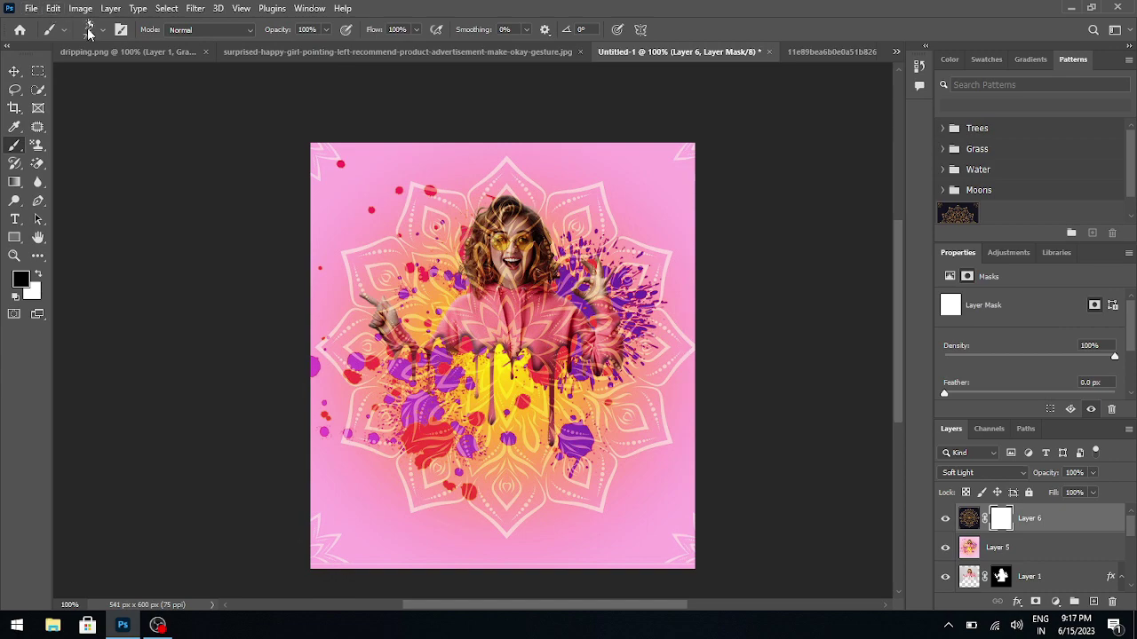
Choose a soft round brush and shrink it for mask painting.
left_click(101, 32)
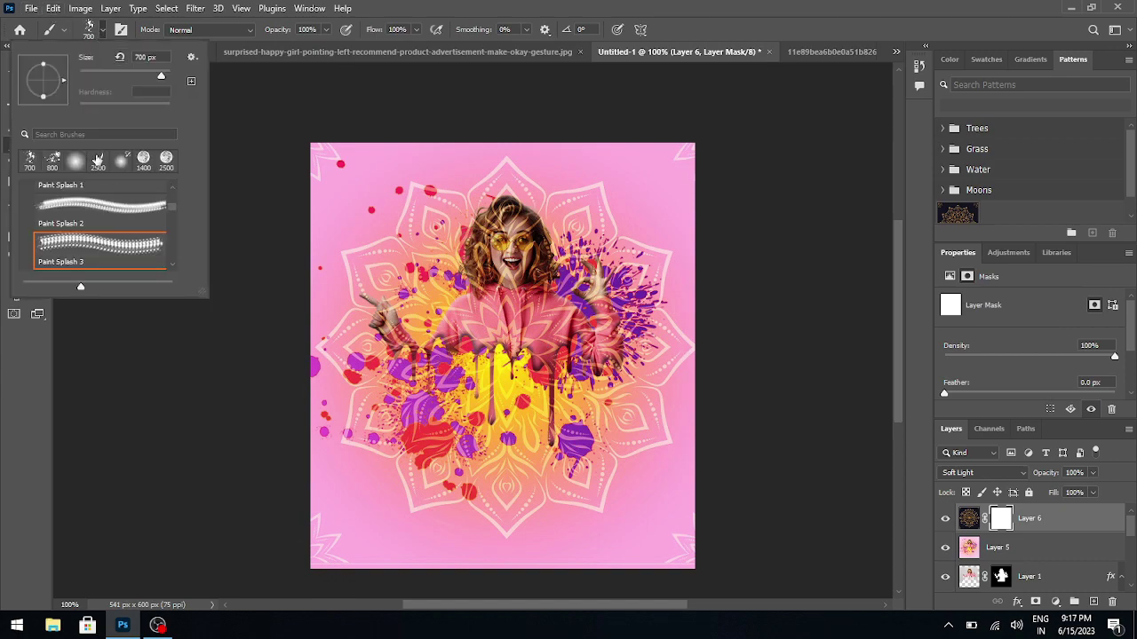
left_click(78, 161)
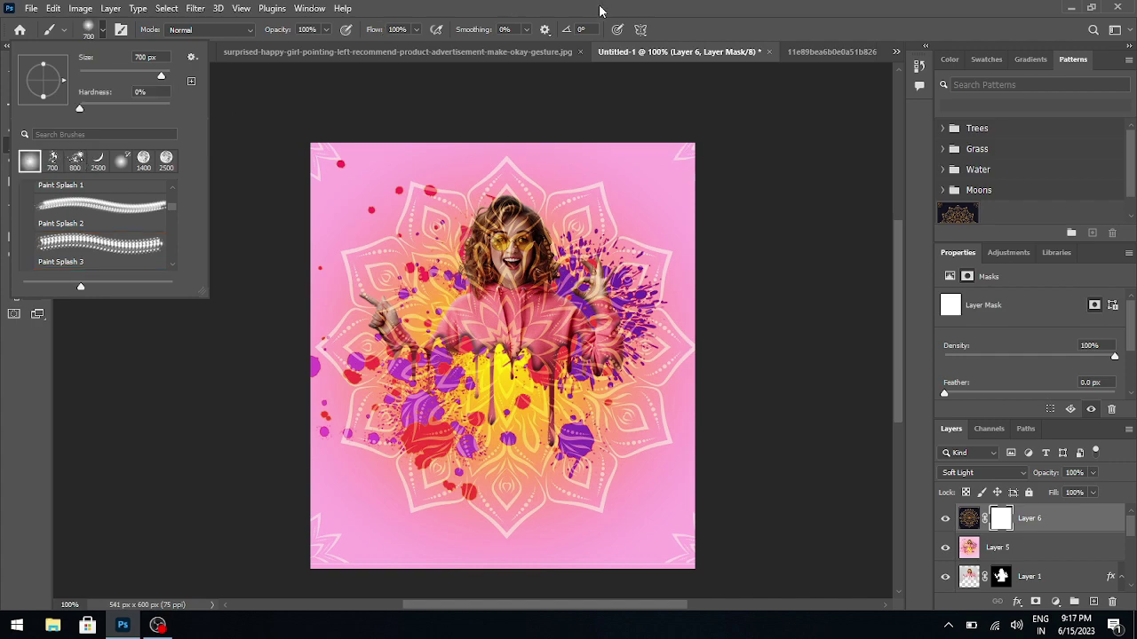
key("Escape")
key("bracketleft")
key("bracketleft")
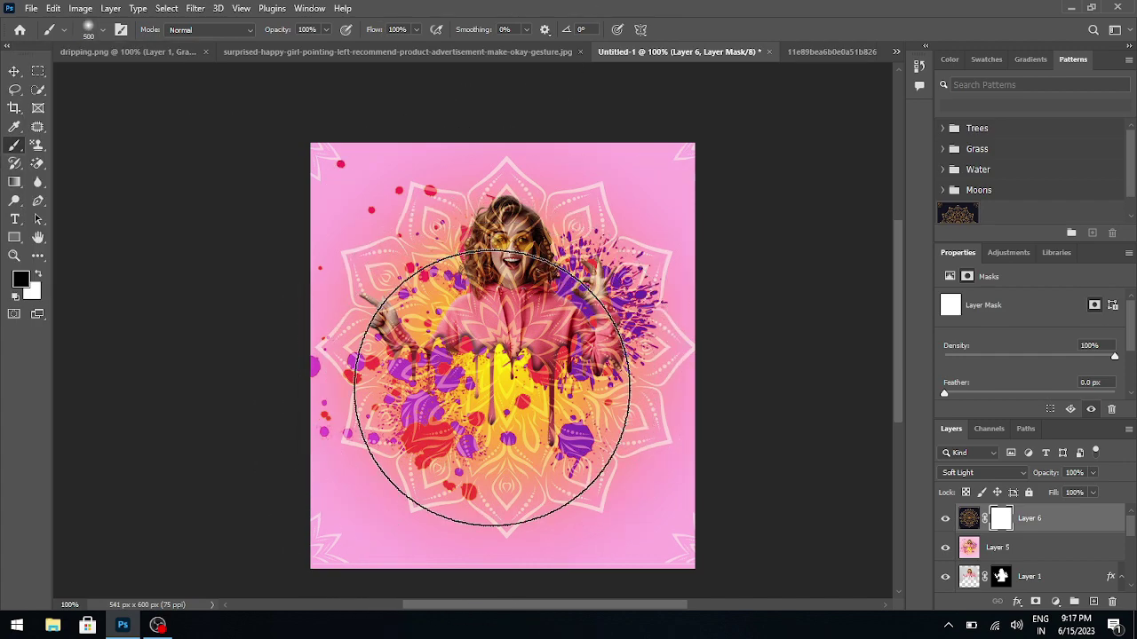
key("bracketleft")
key("bracketleft")
key("bracketleft")
key("bracketleft")
key("bracketleft")
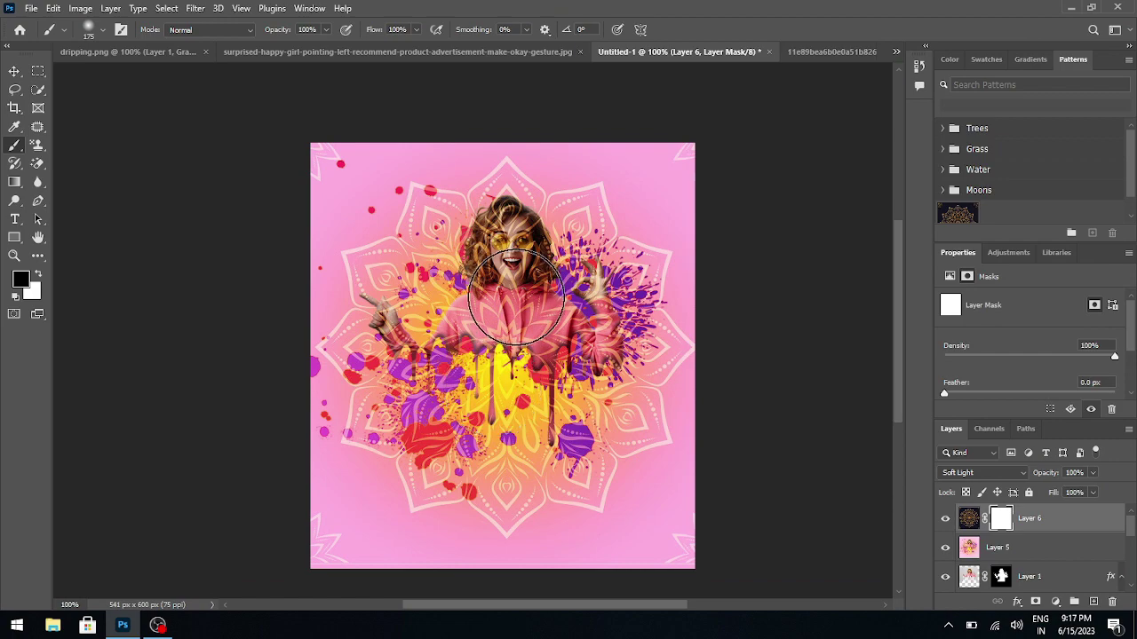
key("bracketleft")
key("bracketleft")
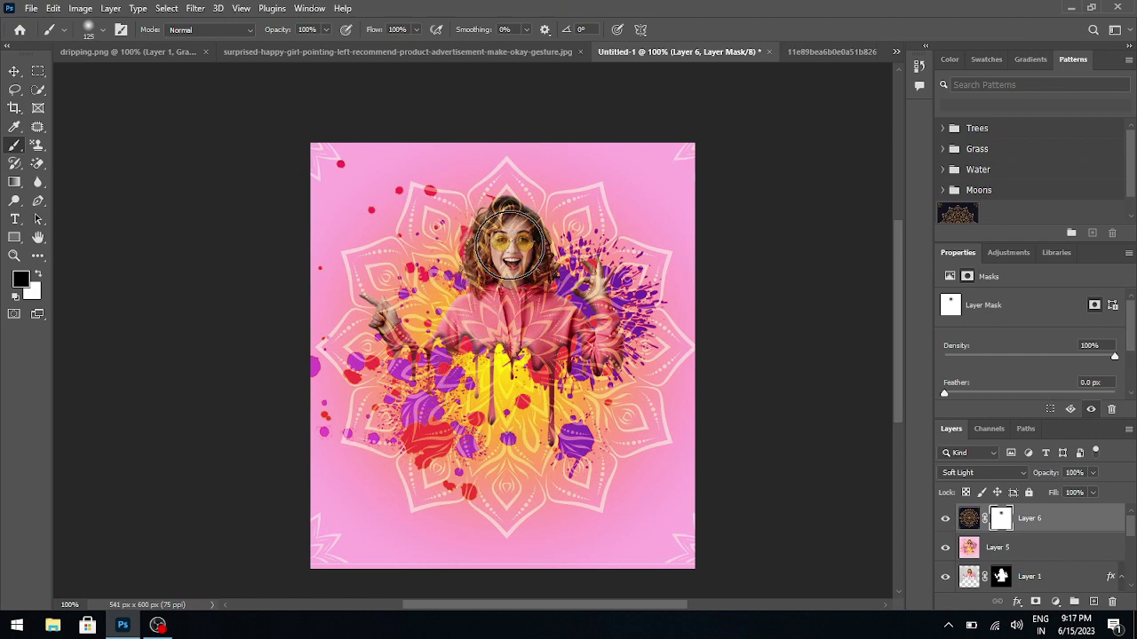
Mask the mandala off the girl's face, hair, raised hand and pointing hand.
mouse_move(511, 248)
left_mouse_down()
mouse_move(521, 287)
mouse_move(520, 248)
left_mouse_up()
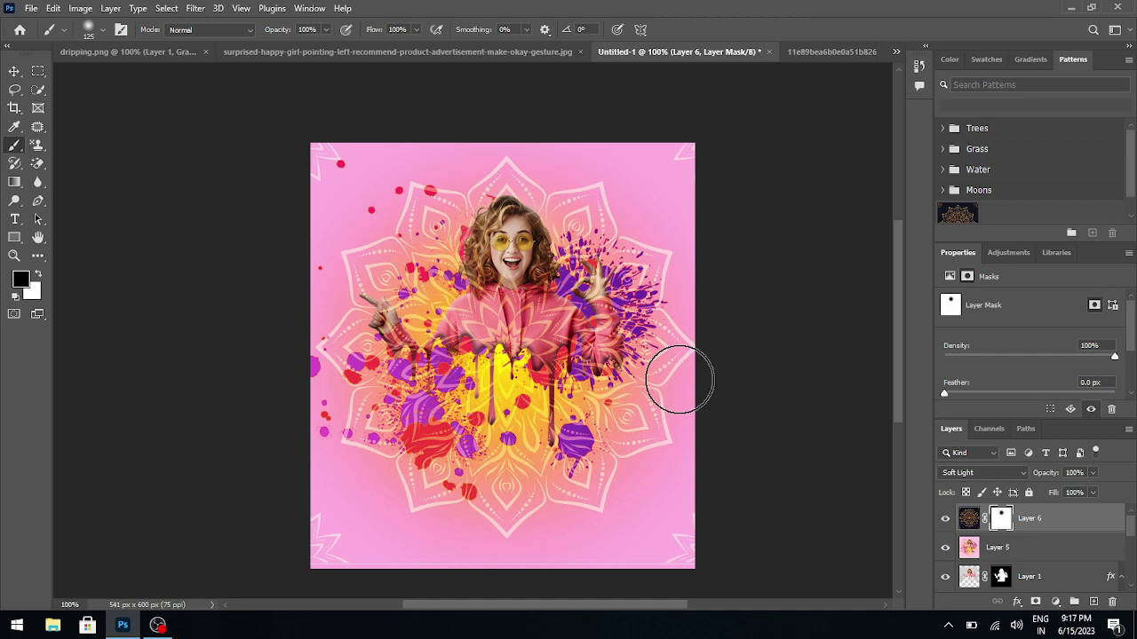
left_click_drag(582, 266, 590, 269)
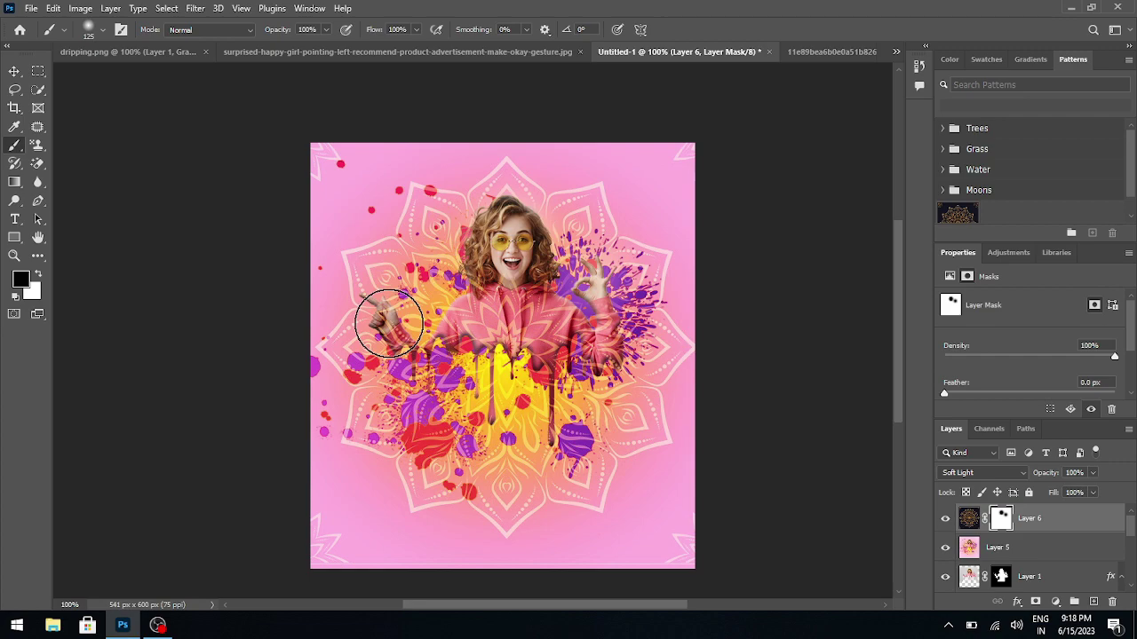
left_click_drag(389, 322, 377, 311)
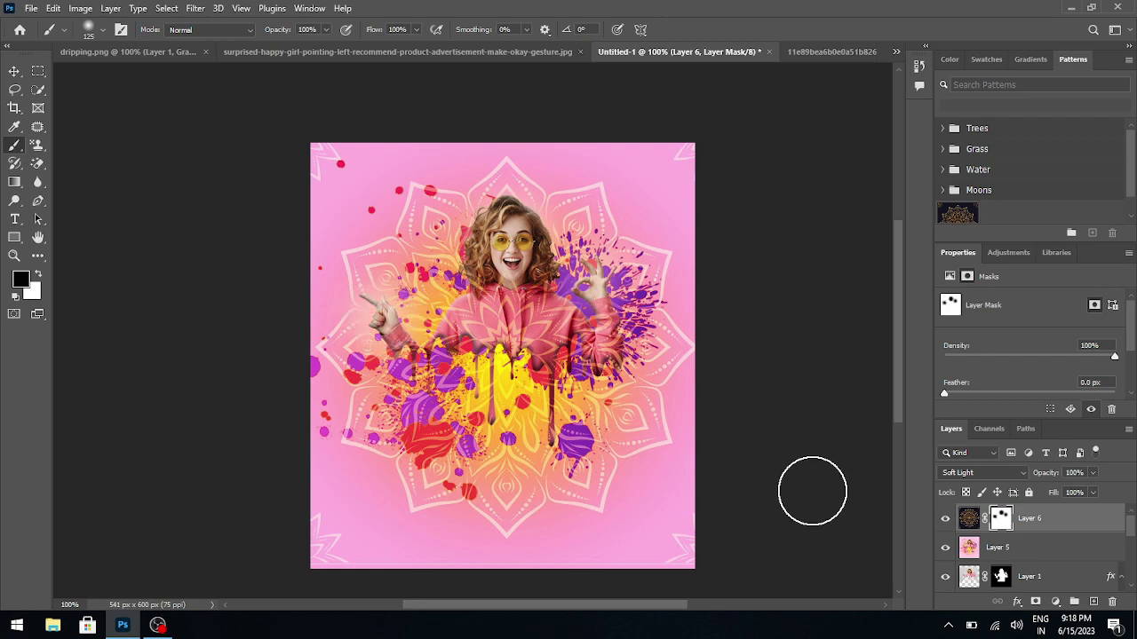